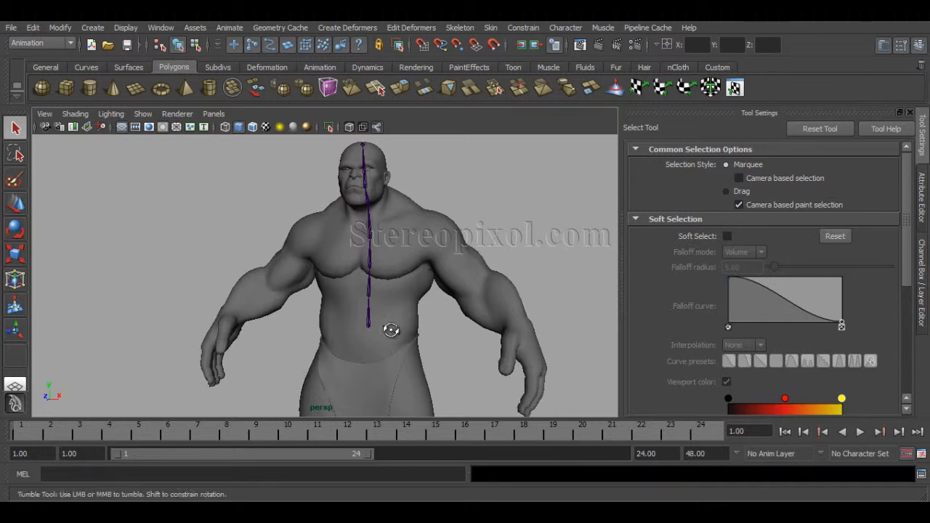
Examine the character's existing spine and neck joint chain from the front and from the side
left_click_drag(388, 327, 356, 335, "alt")
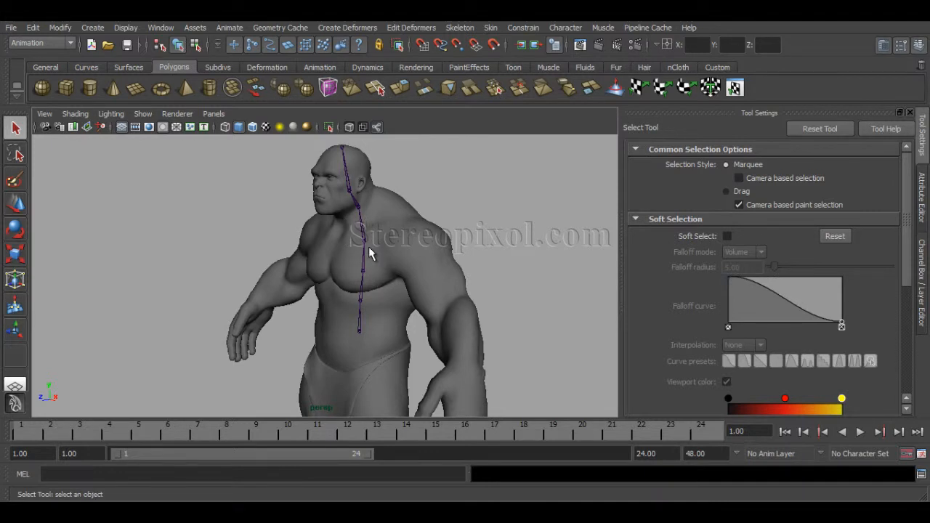
left_click_drag(326, 277, 397, 324, "alt")
middle_click_drag(400, 327, 349, 322, "alt")
left_click_drag(359, 324, 370, 326, "alt")
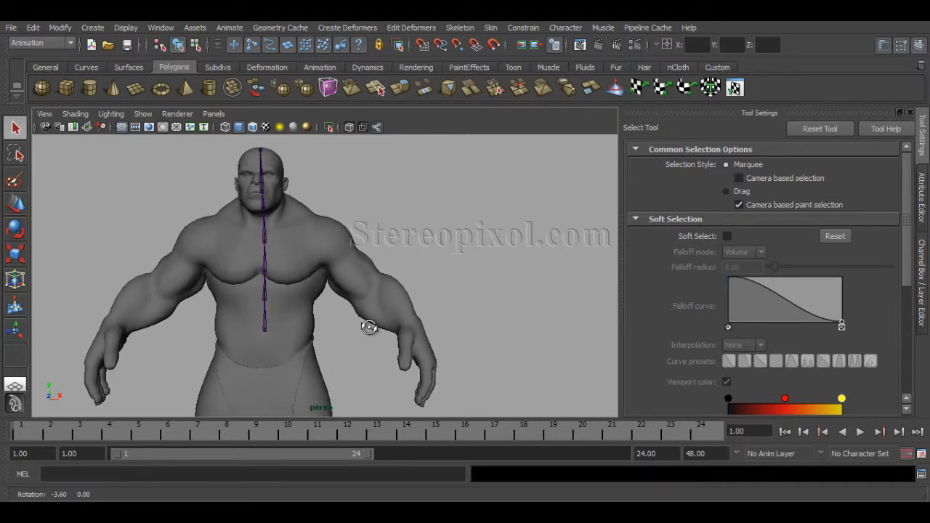
right_click_drag(376, 327, 417, 337, "alt")
left_click_drag(419, 326, 383, 325, "alt")
middle_click_drag(361, 285, 353, 251, "alt")
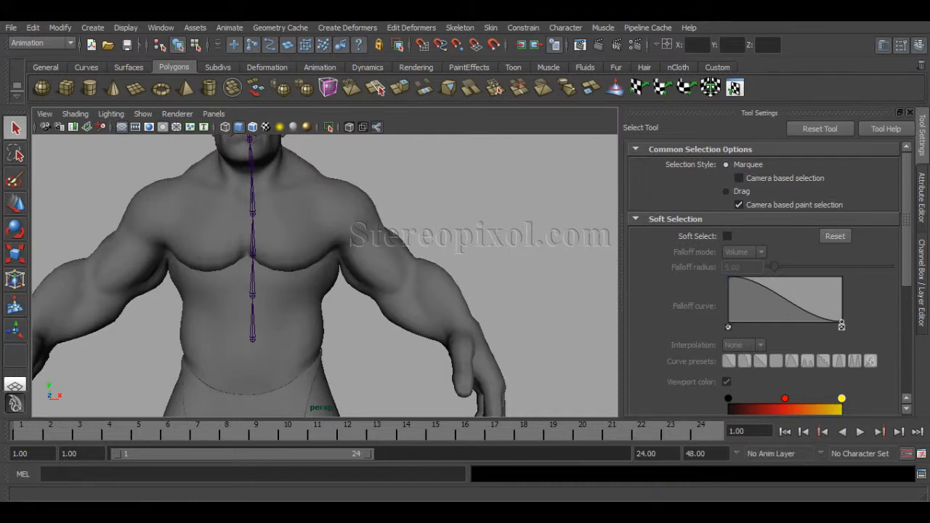
left_click(357, 512)
Reset the Joint Tool settings and set short bone length, long bone length and long bone radius to 0.5
left_click(459, 28)
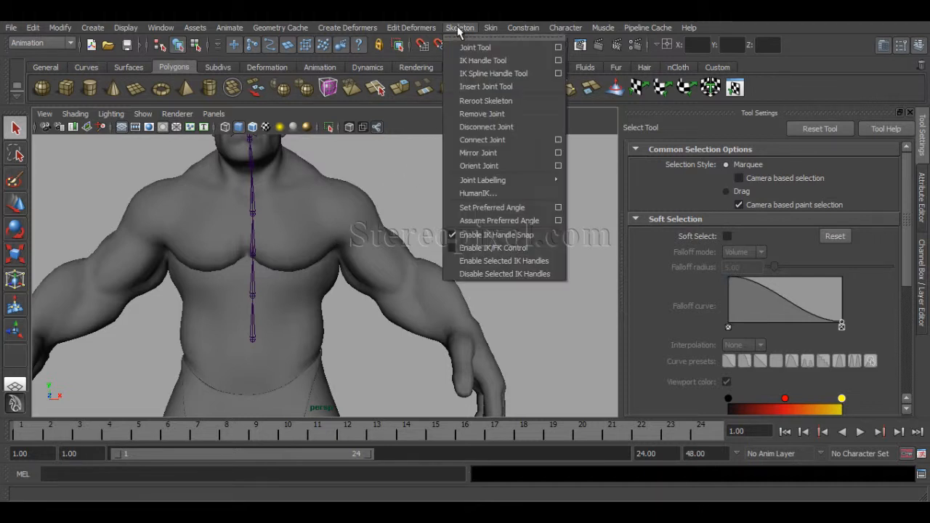
left_click(558, 48)
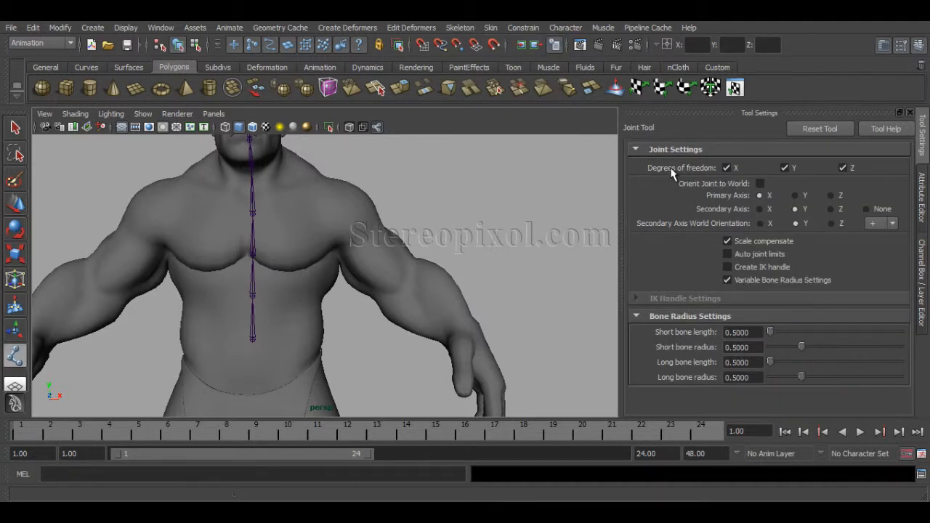
left_click(821, 128)
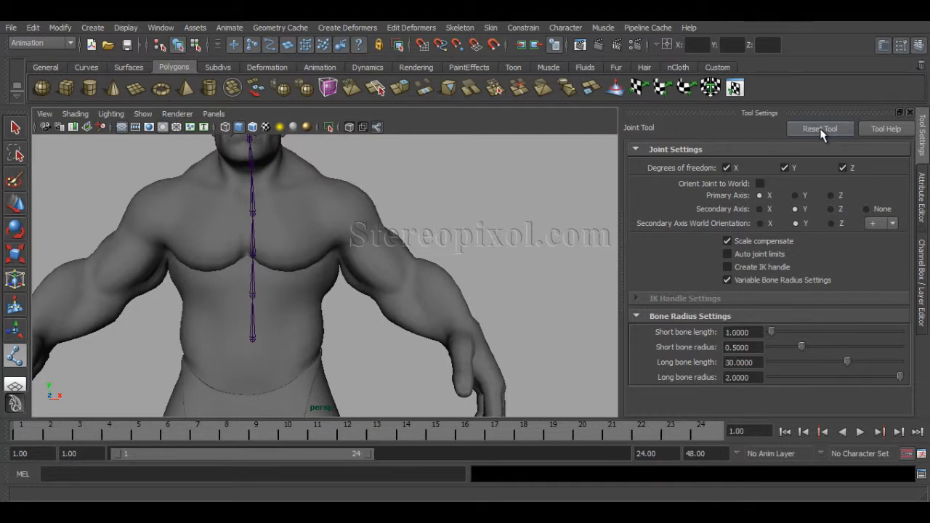
left_click(755, 332)
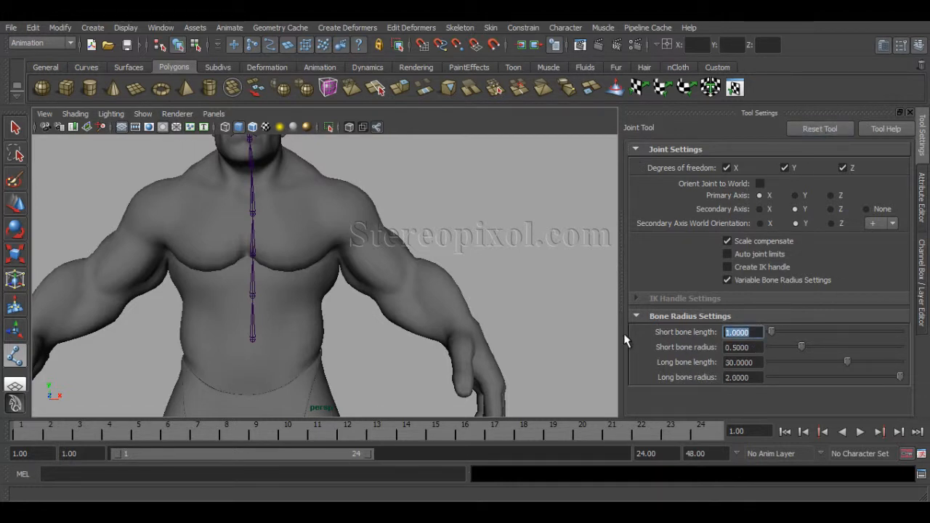
type(".5")
key("Tab")
key("Tab")
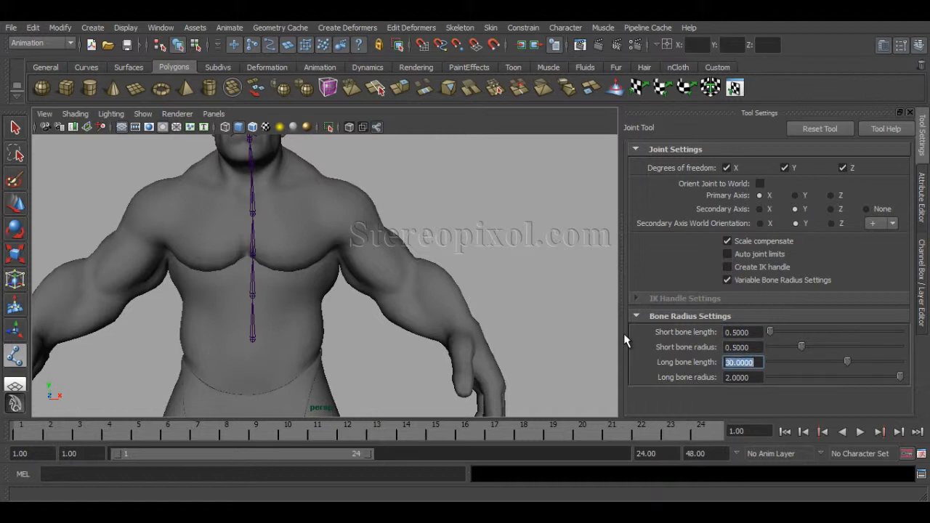
type(".5")
key("Tab")
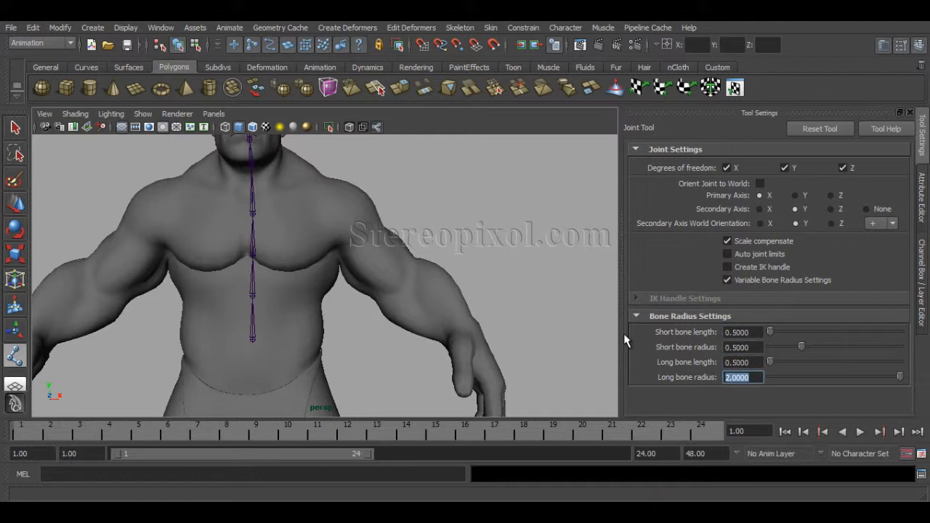
type(".5")
key("Return")
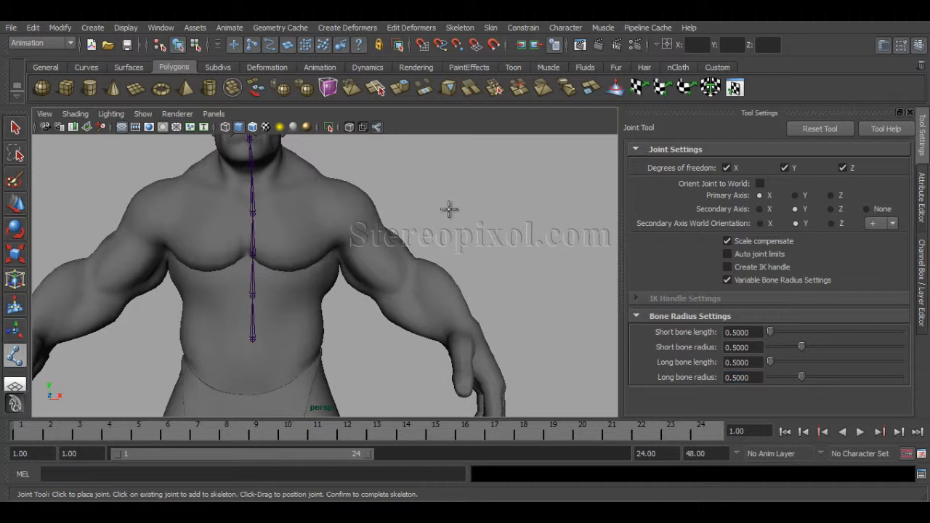
left_click(143, 114)
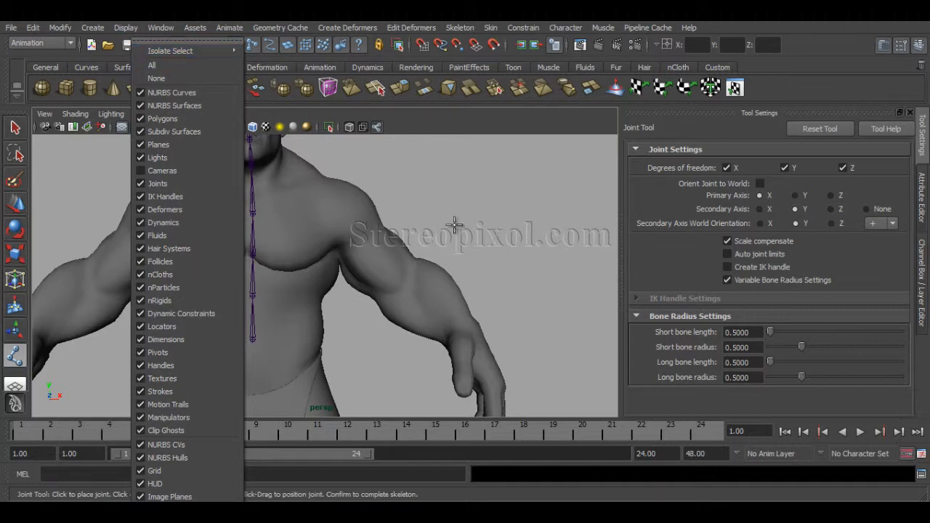
key("Escape")
key("q")
key("Delete")
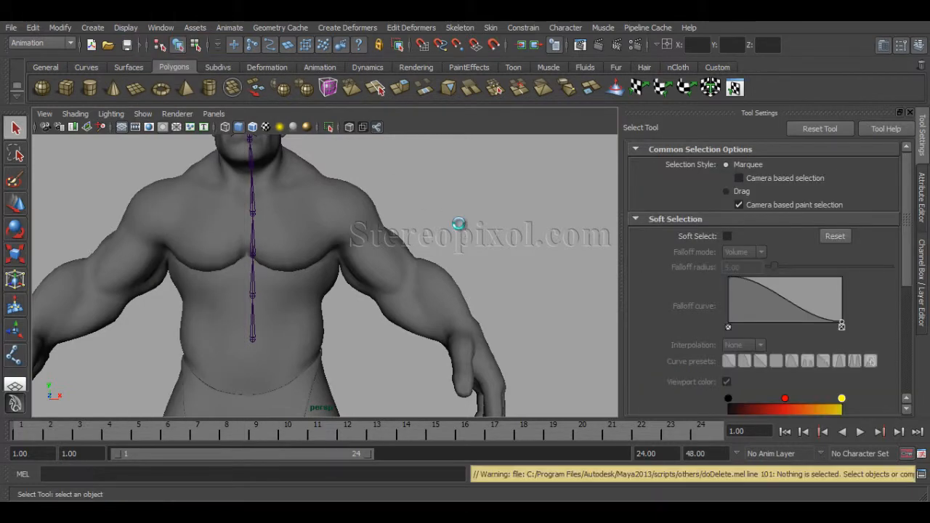
In the front view, create a horizontal three-joint chain for the character's left arm, starting inside the shoulder and extending straight outward
key("space")
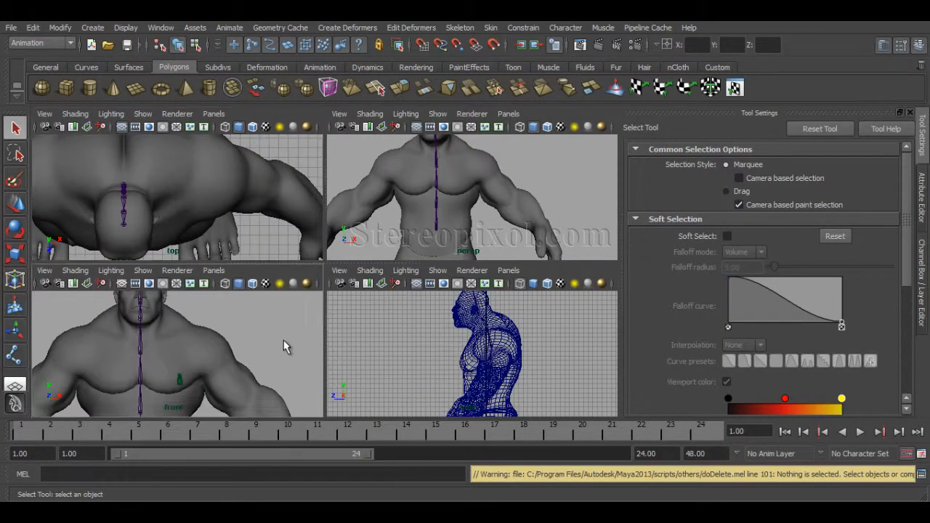
key("space")
middle_click_drag(382, 267, 408, 202, "alt")
right_click_drag(374, 254, 350, 254, "alt")
middle_click_drag(385, 252, 348, 275, "alt")
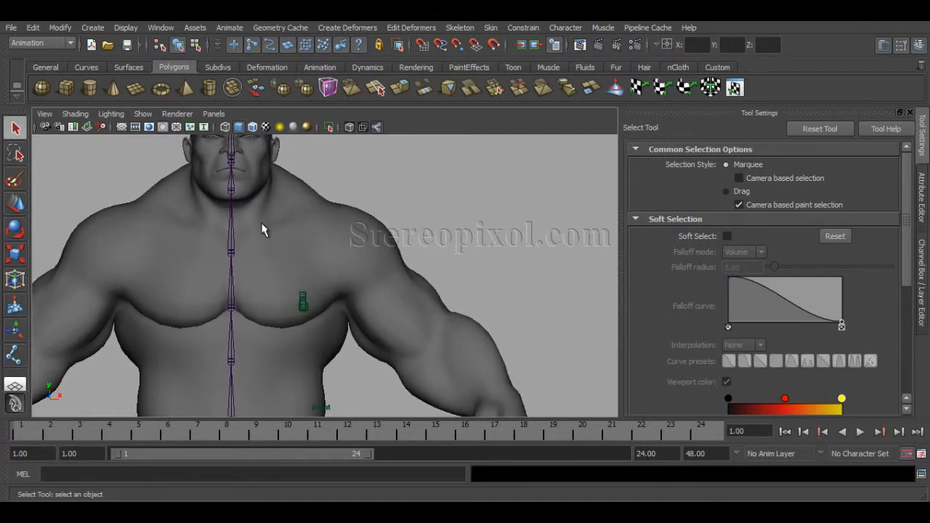
left_click(465, 28)
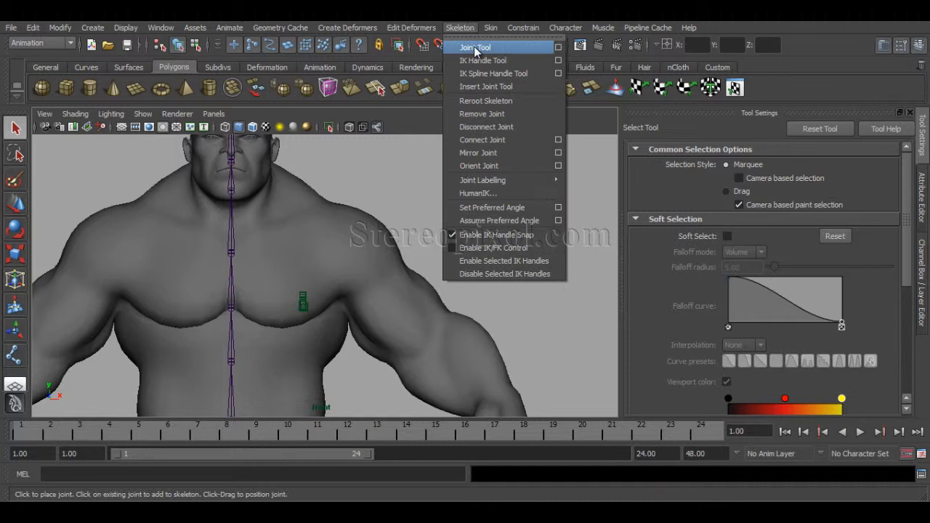
left_click(559, 47)
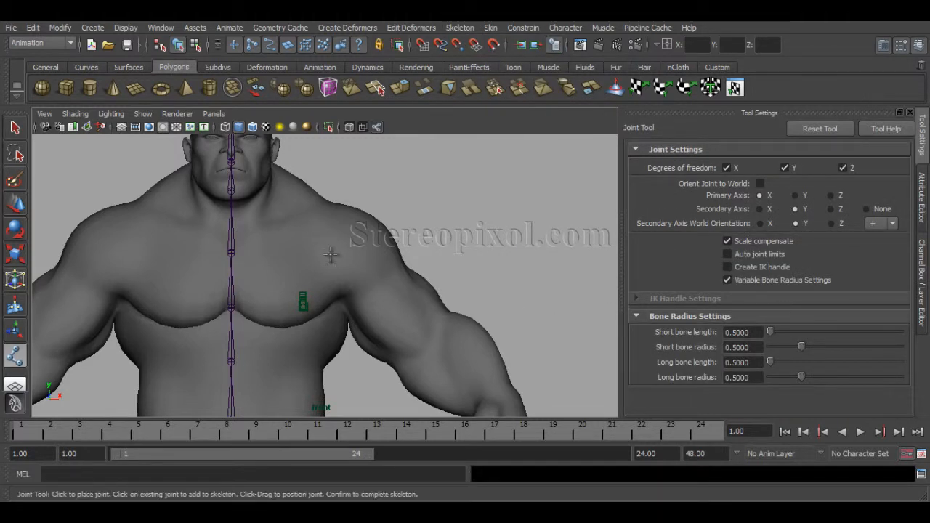
left_click(355, 245)
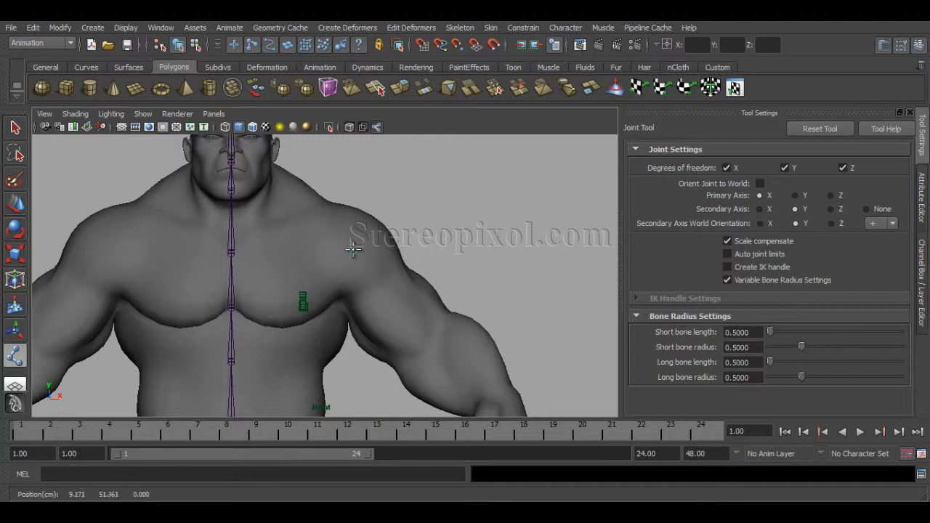
left_click_drag(353, 249, 352, 244)
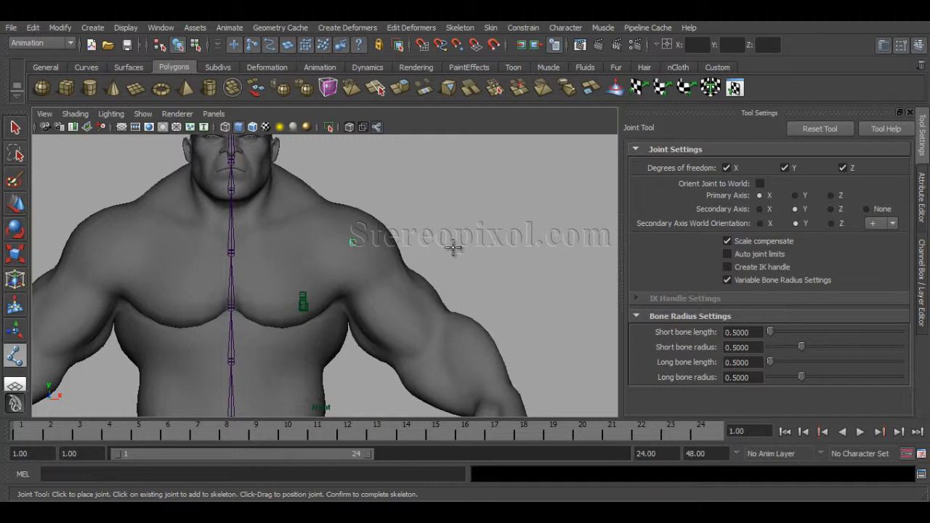
left_click_drag(482, 242, 463, 244)
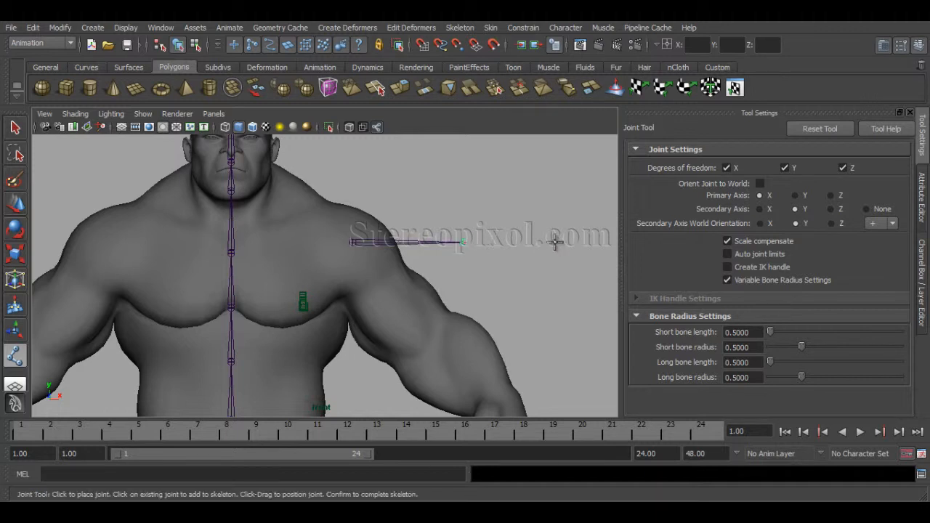
left_click_drag(556, 242, 556, 242)
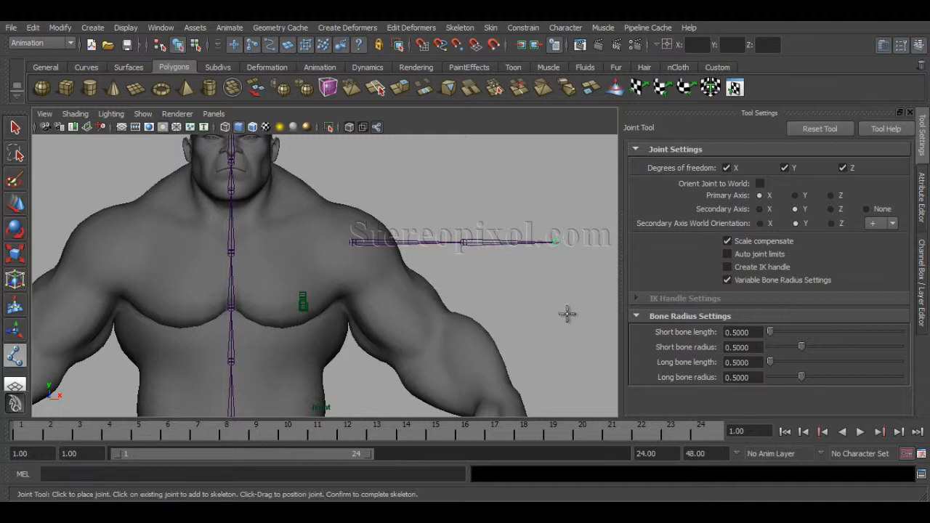
key("q")
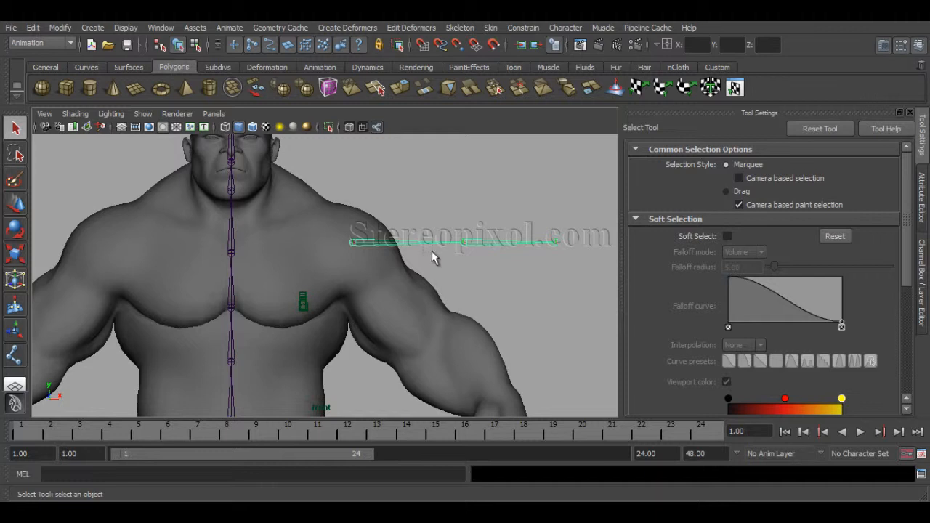
Inspect the new arm joint chain's placement relative to the shoulder in the front and perspective views
key("w")
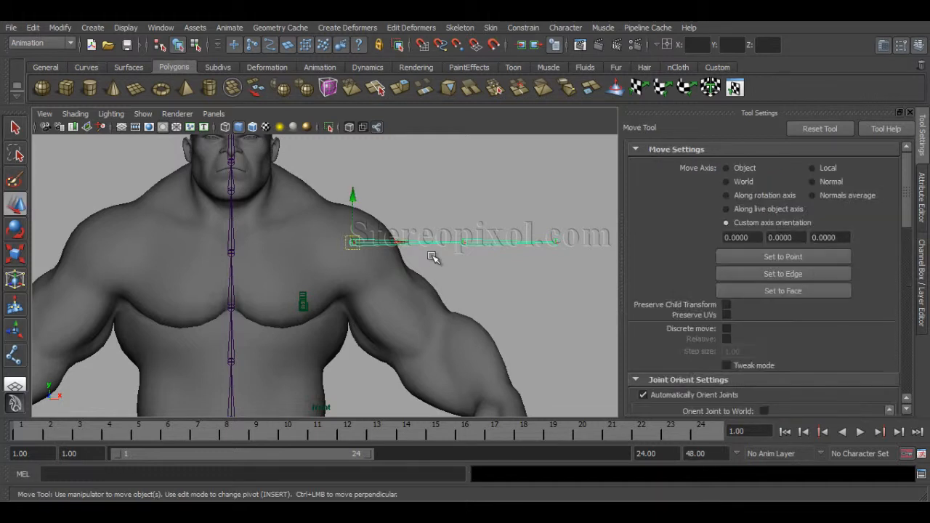
key("e")
right_click_drag(528, 313, 436, 311, "alt")
mouse_move(466, 307)
middle_mouse_down("alt")
mouse_move(452, 281)
mouse_move(451, 297)
middle_mouse_up("alt")
key("w")
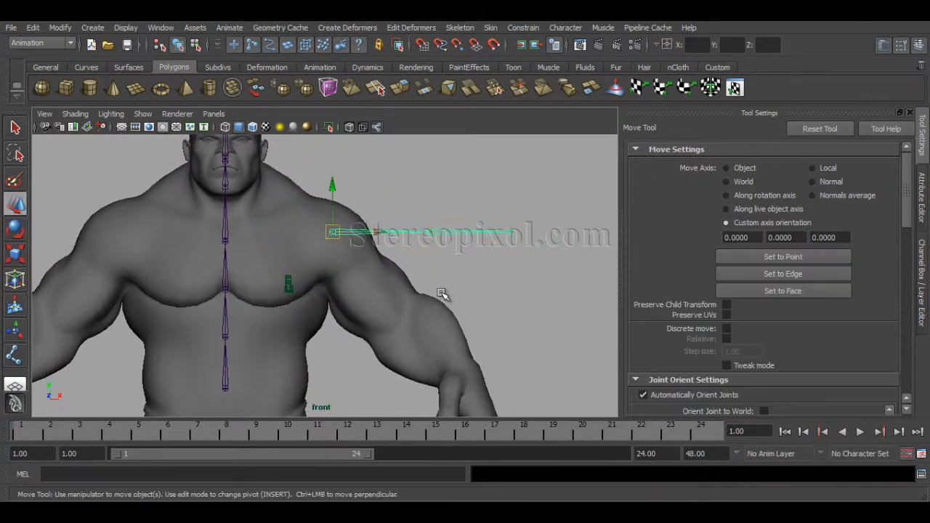
key("space")
key("space")
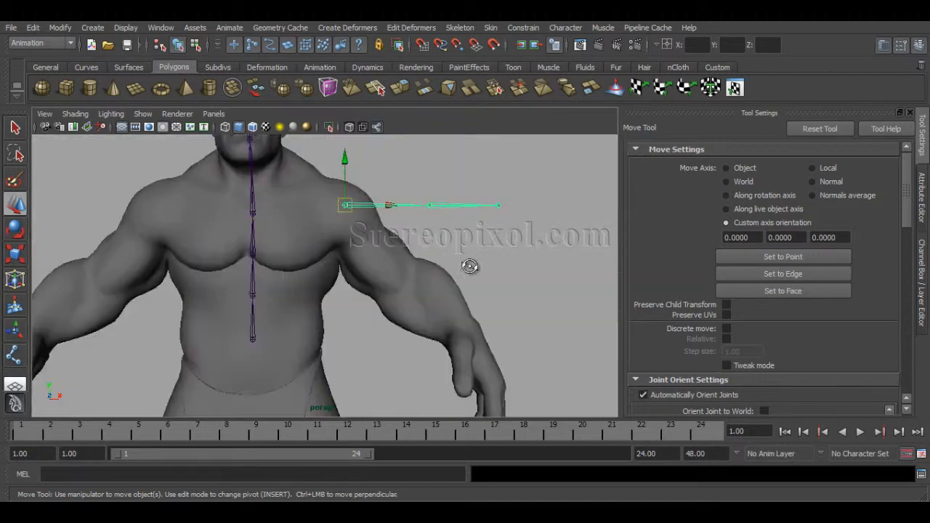
left_click_drag(469, 266, 285, 263, "alt")
left_click_drag(286, 263, 335, 290, "alt")
key("e")
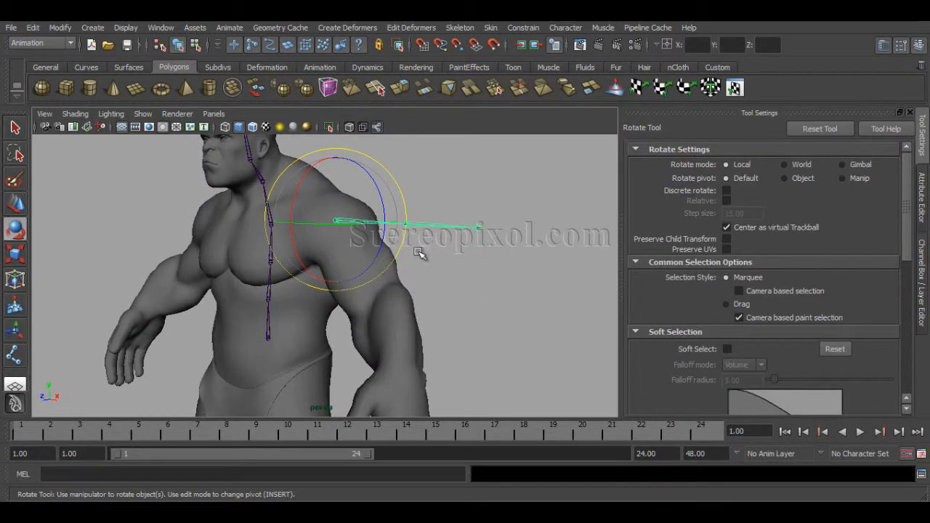
left_click_drag(393, 306, 451, 303, "alt")
left_click_drag(415, 263, 342, 214, "alt")
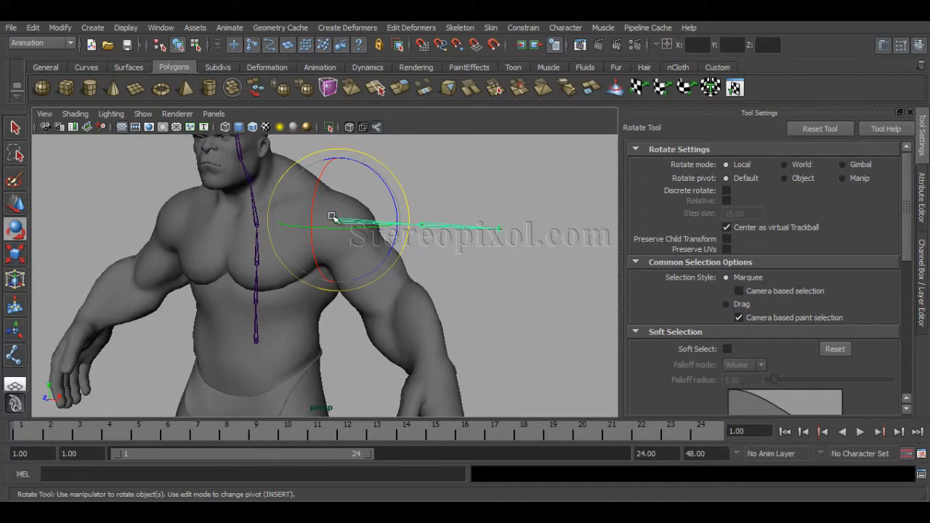
In the front view, rotate the shoulder joint about -49 degrees in Z to follow the arm and nudge the chain slightly down and outward
key("space")
key("space")
right_click_drag(245, 334, 409, 307, "alt")
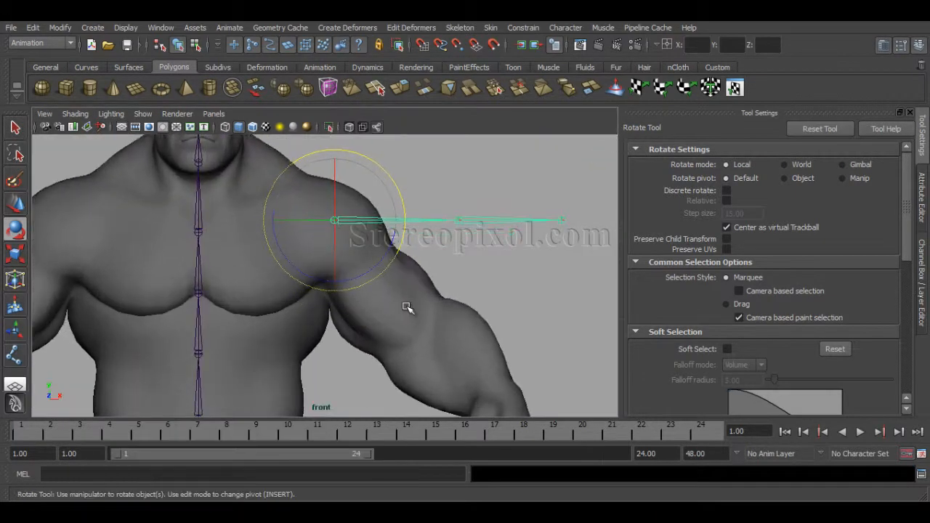
middle_click_drag(409, 307, 399, 318, "alt")
left_click_drag(380, 258, 346, 310)
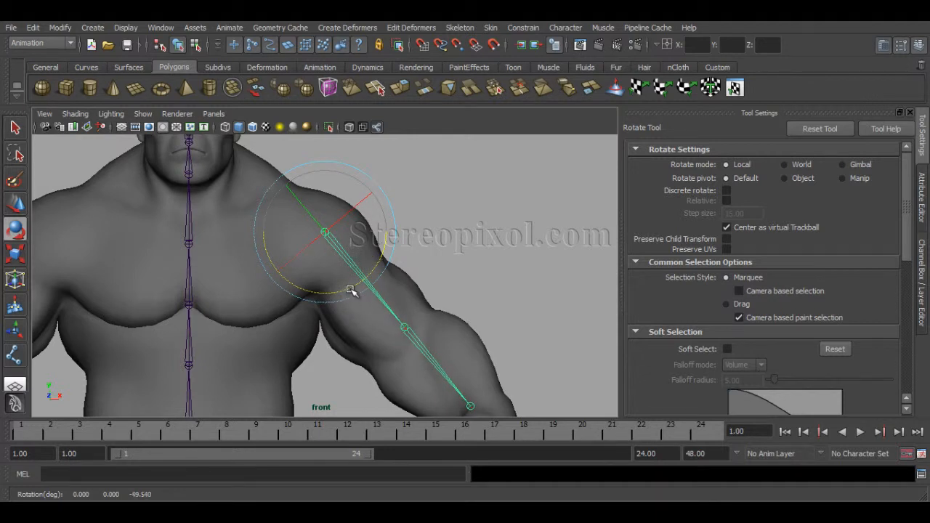
key("w")
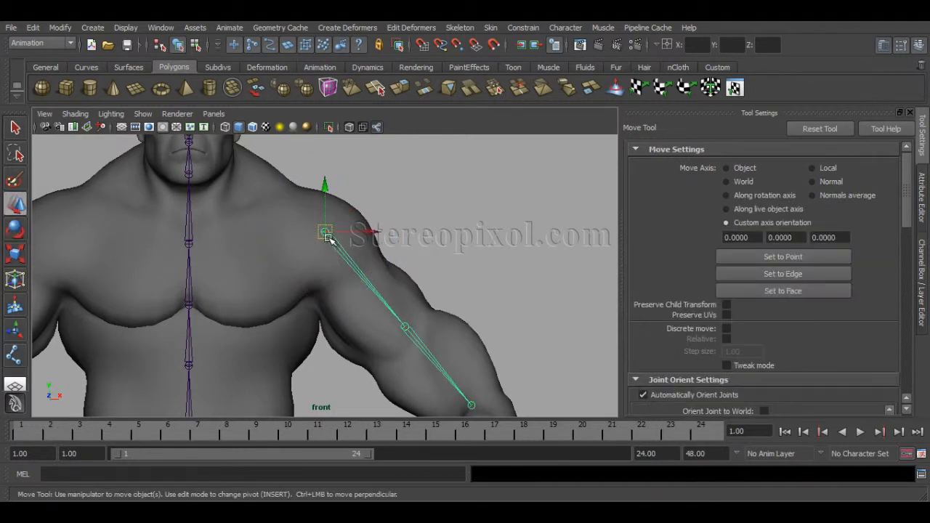
left_click_drag(327, 237, 330, 241)
middle_click_drag(417, 306, 397, 263, "alt")
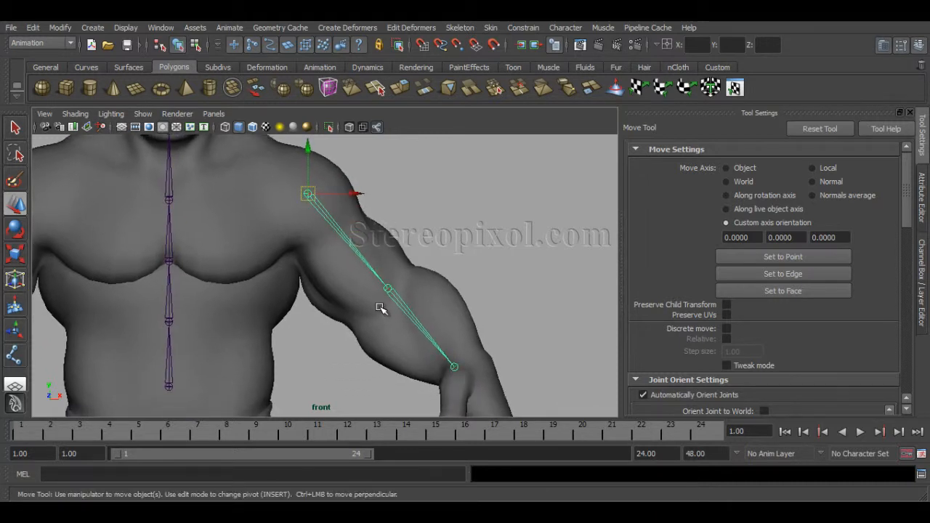
Try a rotation of the elbow joint by about -9.7 degrees in Z and undo it
key("e")
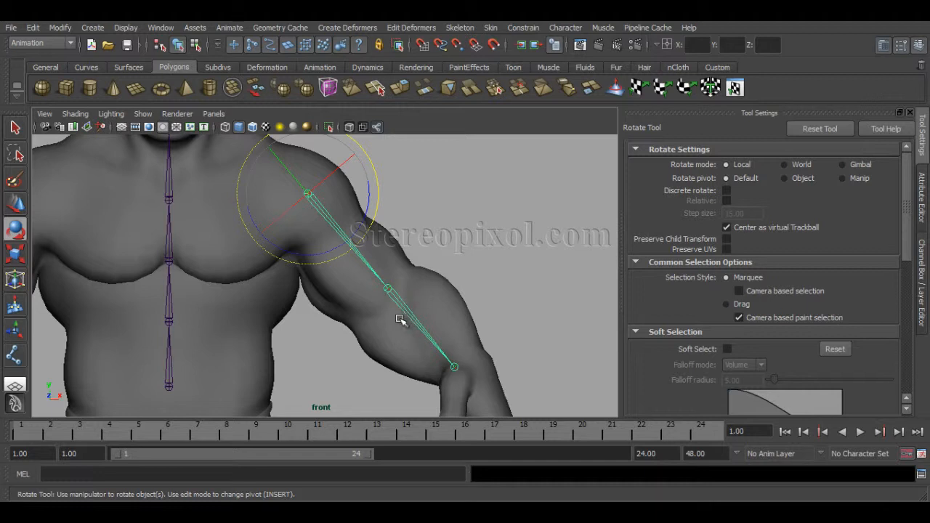
left_click(404, 322)
left_click_drag(327, 298, 328, 288)
key("ctrl+z")
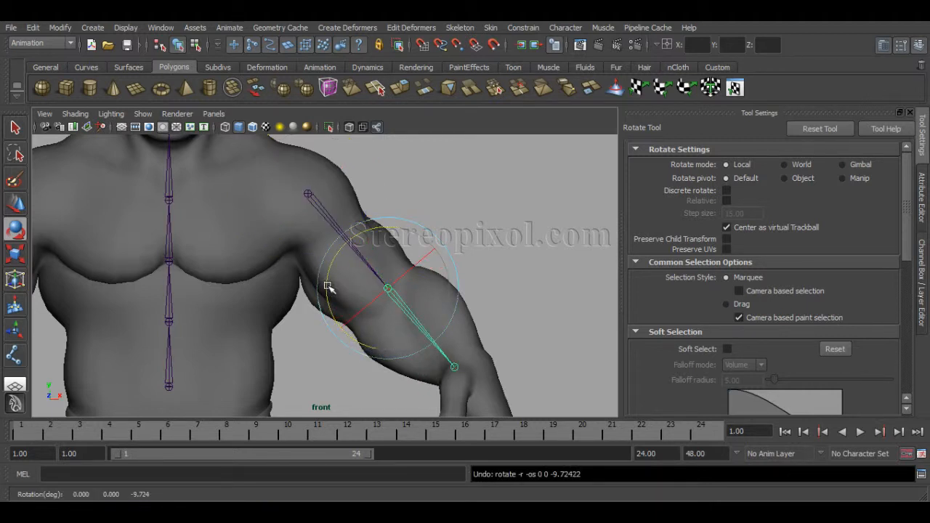
Rotate the elbow joint by about -4.5 degrees in Z to aim the forearm bone along the forearm
left_click(308, 196)
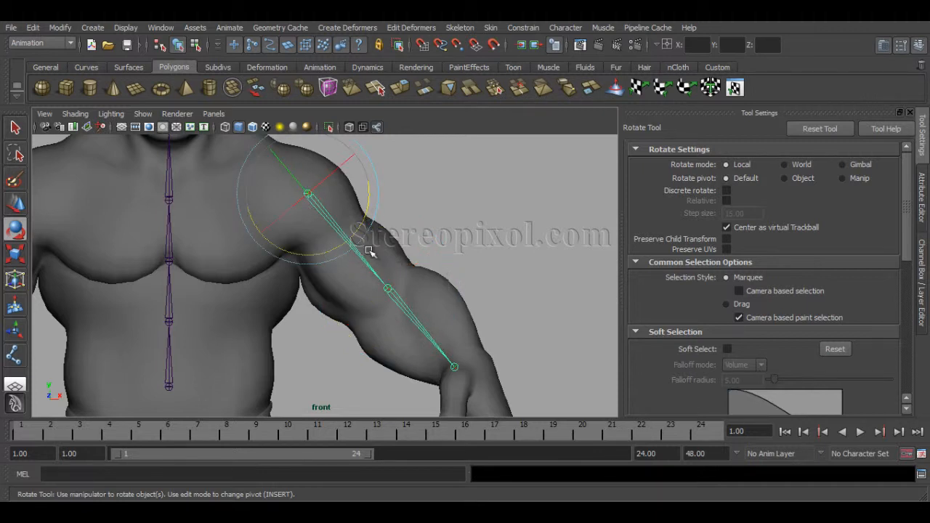
left_click(407, 314)
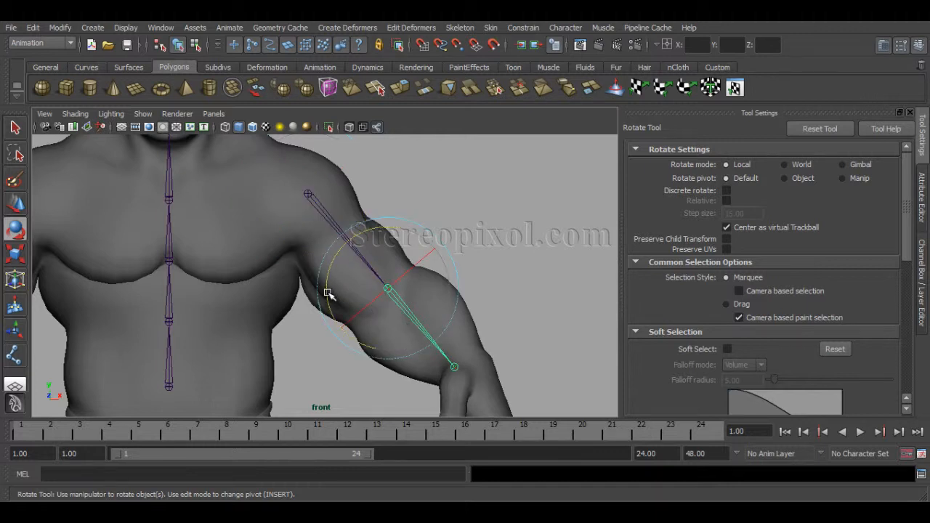
left_click_drag(326, 296, 326, 291)
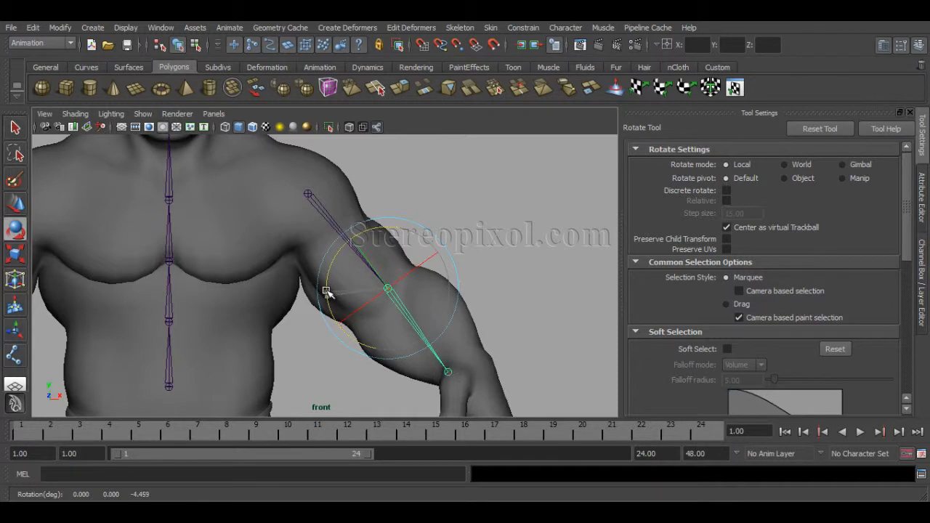
Undo the last elbow rotation and select the shoulder joint of the arm chain
key("ctrl+z")
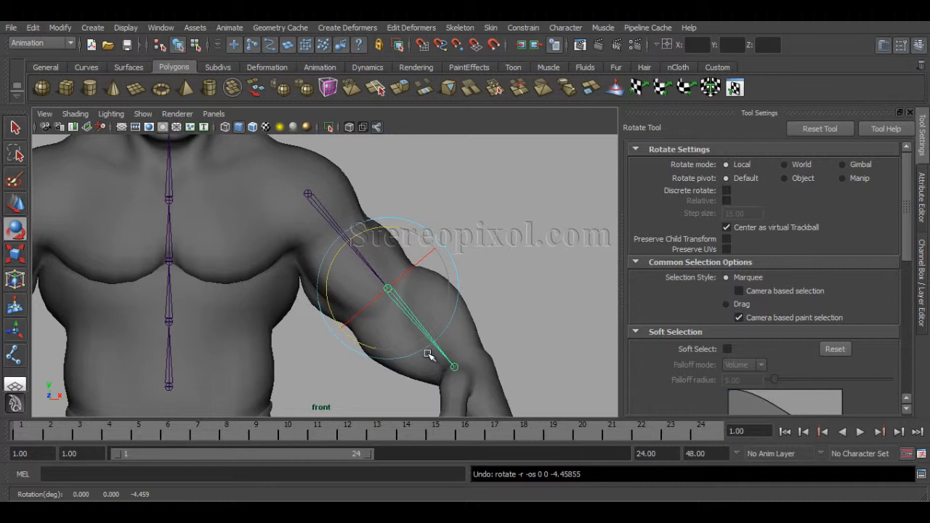
left_click(531, 255)
left_click(314, 199)
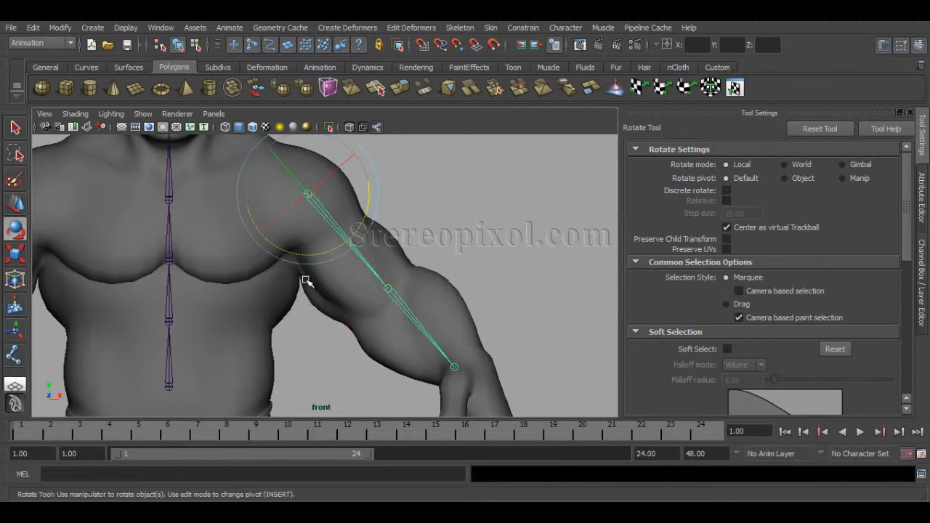
Scale the shoulder joint to about 1.117 in X and slightly lengthen the forearm bone toward the wrist by scaling the elbow joint
middle_click_drag(329, 289, 325, 305, "alt")
key("r")
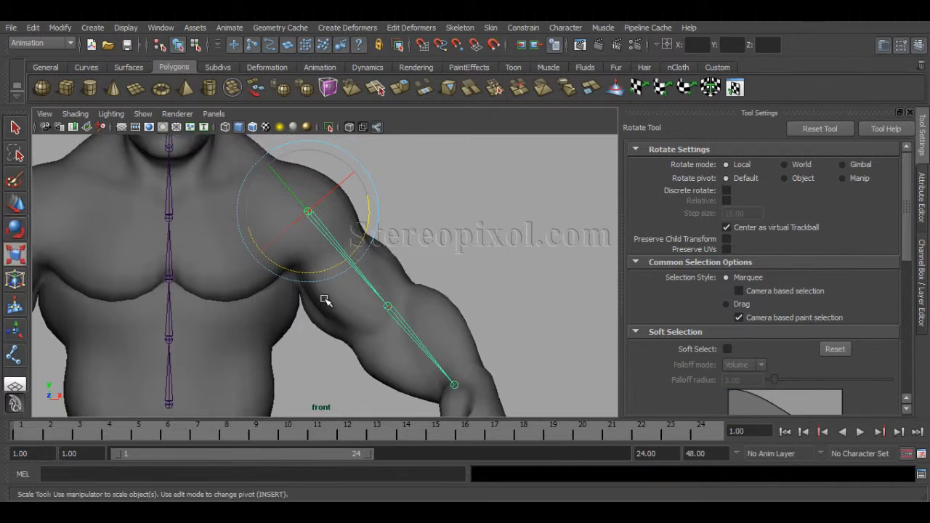
left_click_drag(348, 259, 351, 265)
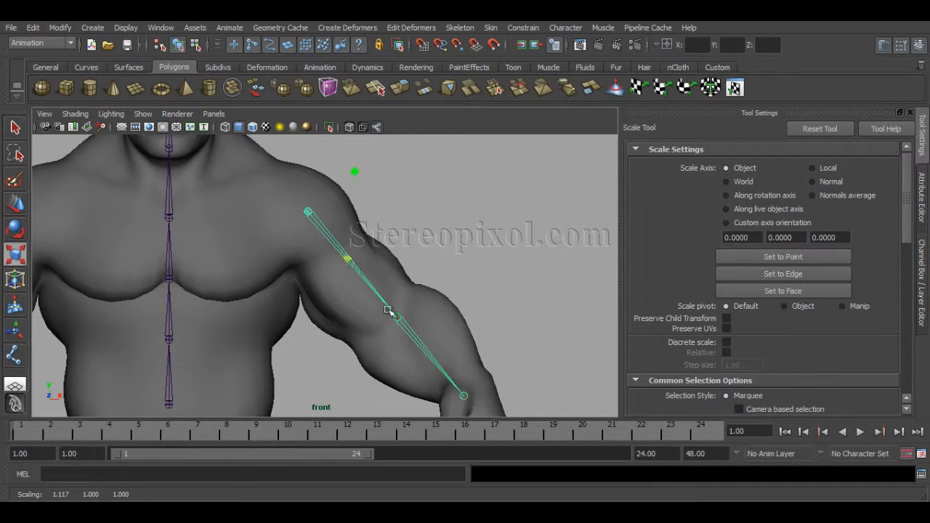
left_click(425, 345)
left_click_drag(438, 366, 443, 370)
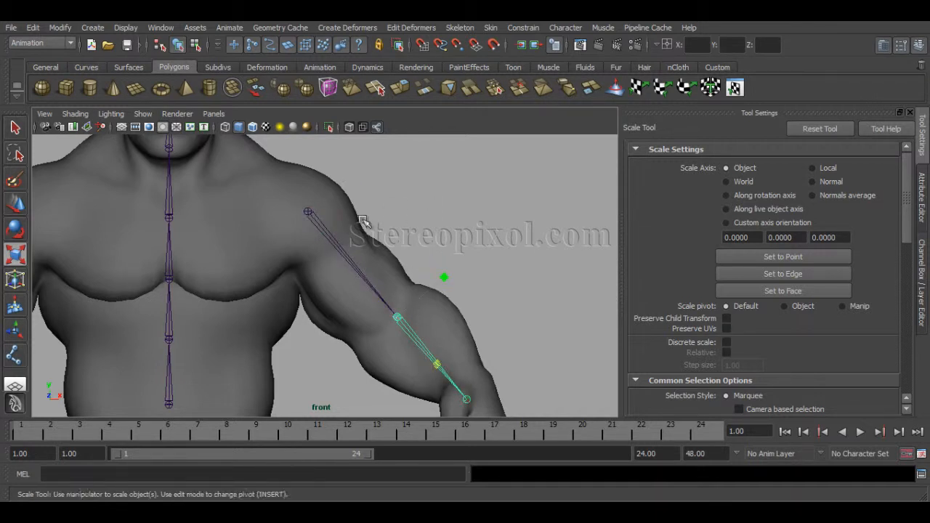
Inspect the arm chain from the side in the perspective view to compare it with the bend of the forearm
left_click(317, 222)
left_click(312, 236)
key("space")
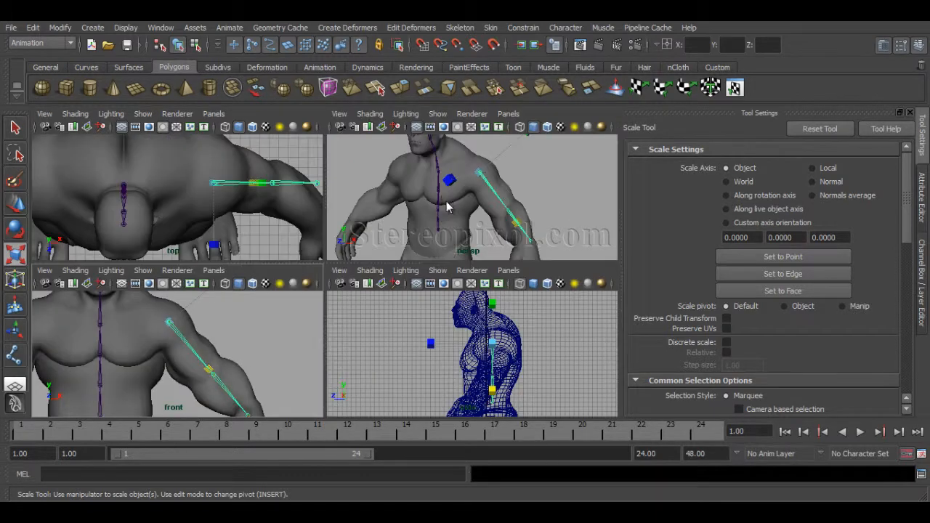
key("space")
left_click_drag(376, 289, 300, 297, "alt")
middle_click_drag(346, 282, 383, 211, "alt")
left_click_drag(394, 282, 389, 323, "alt")
middle_click_drag(346, 298, 366, 304, "alt")
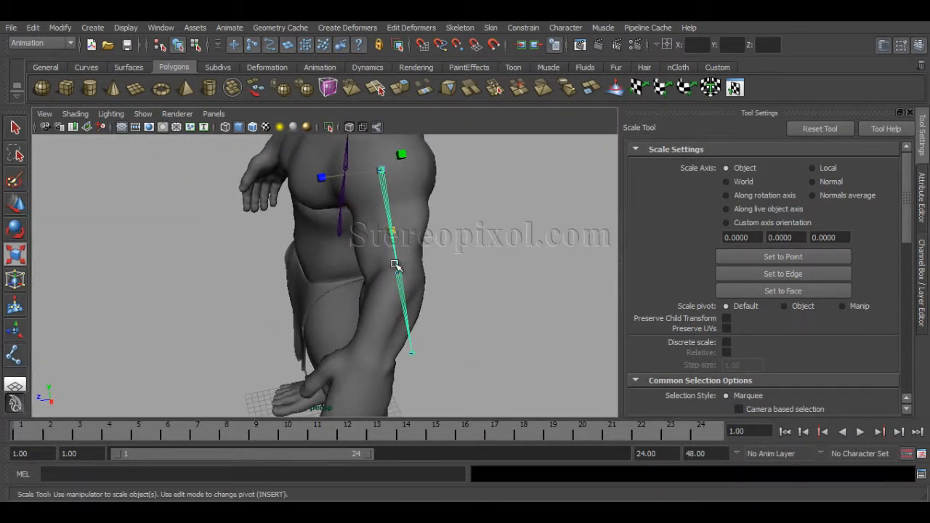
Rotate the elbow joint about -28 degrees in Y so the forearm bone follows the forearm mesh
left_click(398, 328)
left_click_drag(397, 329, 430, 347, "alt")
right_click_drag(421, 337, 451, 343, "alt")
left_click_drag(385, 353, 365, 385, "alt")
key("e")
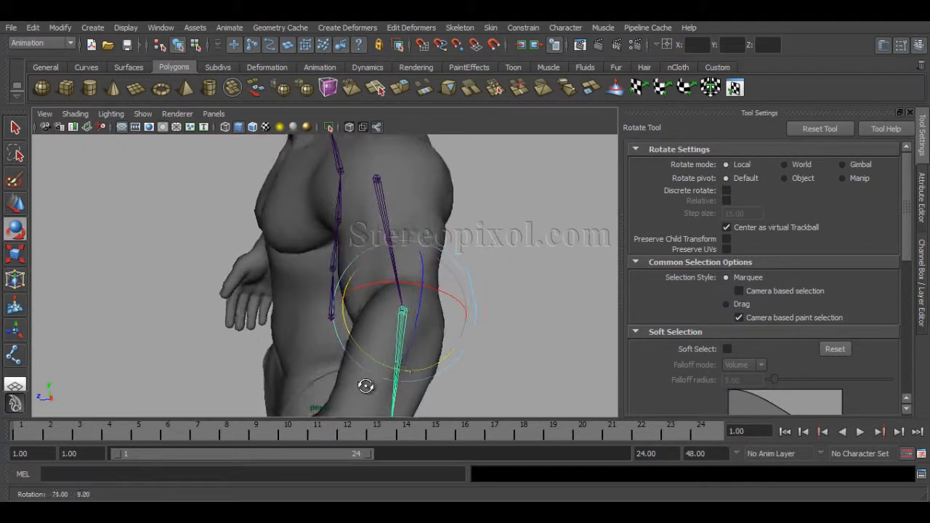
middle_click_drag(424, 312, 425, 286, "alt")
left_click_drag(425, 286, 359, 333, "alt")
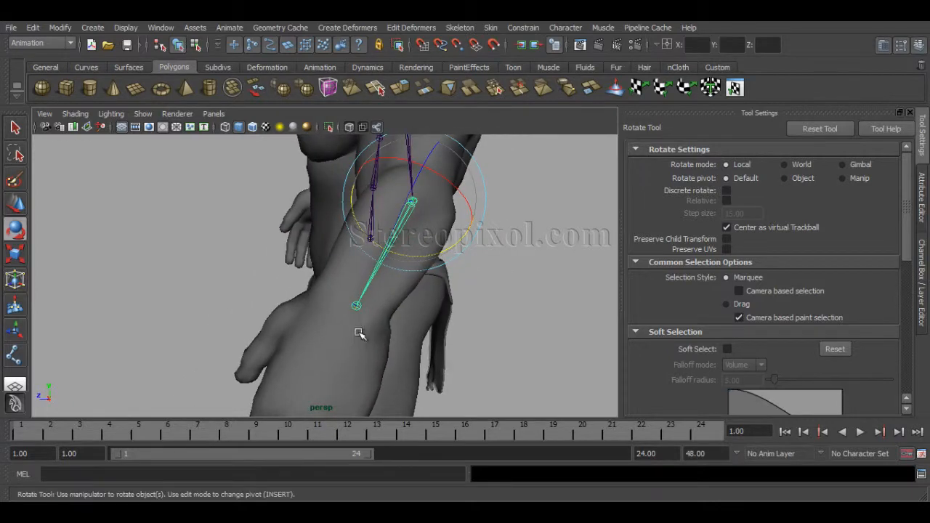
Display the wireframe over the shaded mesh and scale the shoulder joint to about 1.171 in X to line up the elbow
left_click(255, 130)
mouse_move(327, 295)
left_mouse_down("alt")
mouse_move(245, 279)
mouse_move(302, 320)
mouse_move(284, 326)
mouse_move(312, 327)
mouse_move(322, 316)
mouse_move(357, 346)
mouse_move(353, 307)
mouse_move(375, 343)
mouse_move(368, 285)
left_mouse_up("alt")
left_click_drag(299, 295, 381, 324, "alt")
left_click(304, 173)
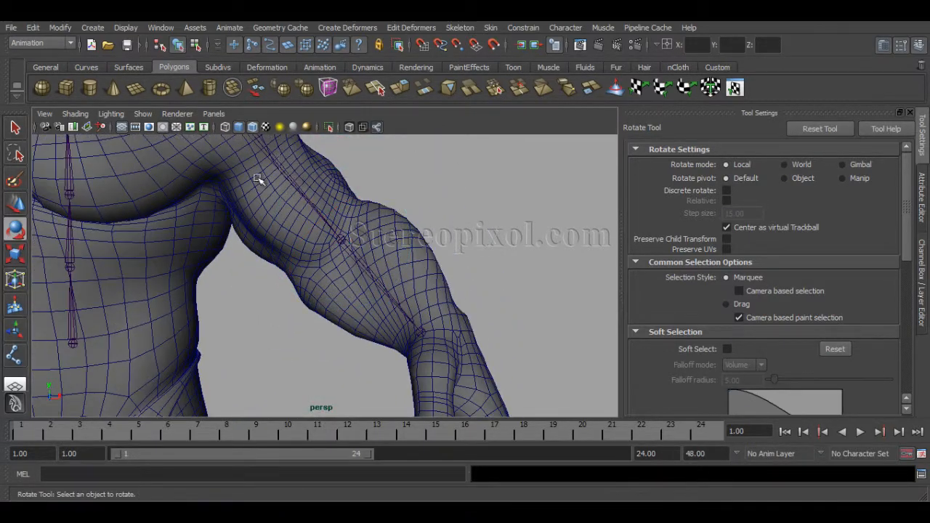
left_click_drag(257, 176, 311, 211)
middle_click_drag(339, 249, 330, 303, "alt")
key("r")
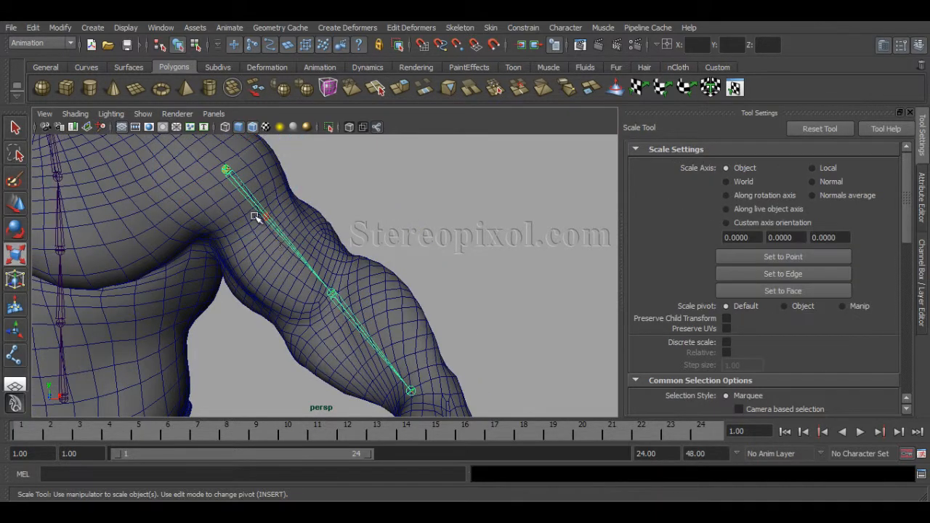
left_click_drag(255, 216, 267, 218)
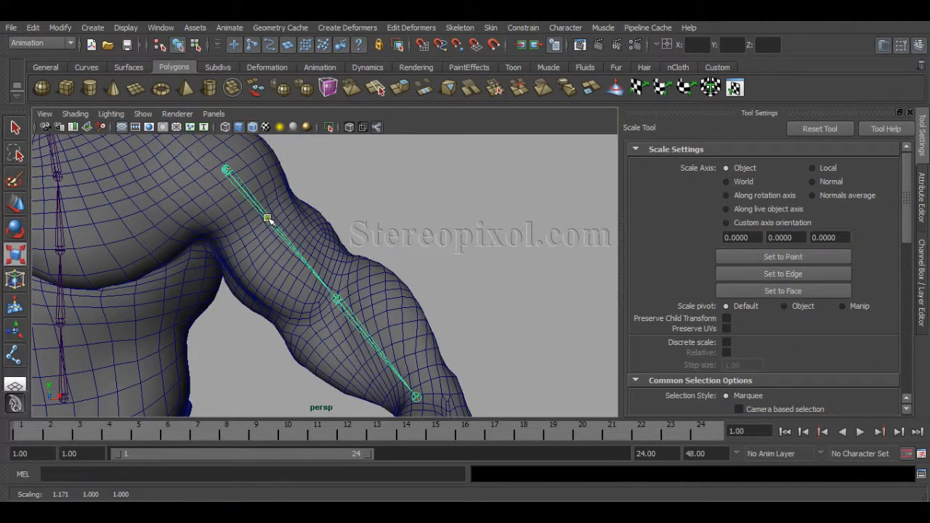
Scale the elbow joint to about 1.135 in X so the forearm bone extends to the wrist
left_click(486, 296)
left_click_drag(486, 296, 440, 234, "alt")
right_click_drag(471, 289, 314, 302, "alt")
left_click_drag(314, 302, 335, 344, "alt")
left_click(290, 280)
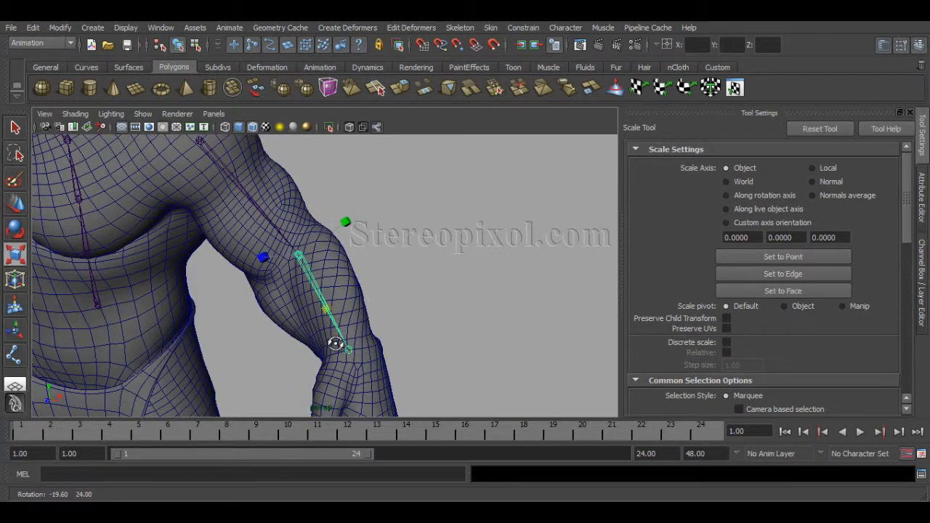
left_click_drag(326, 308, 327, 309)
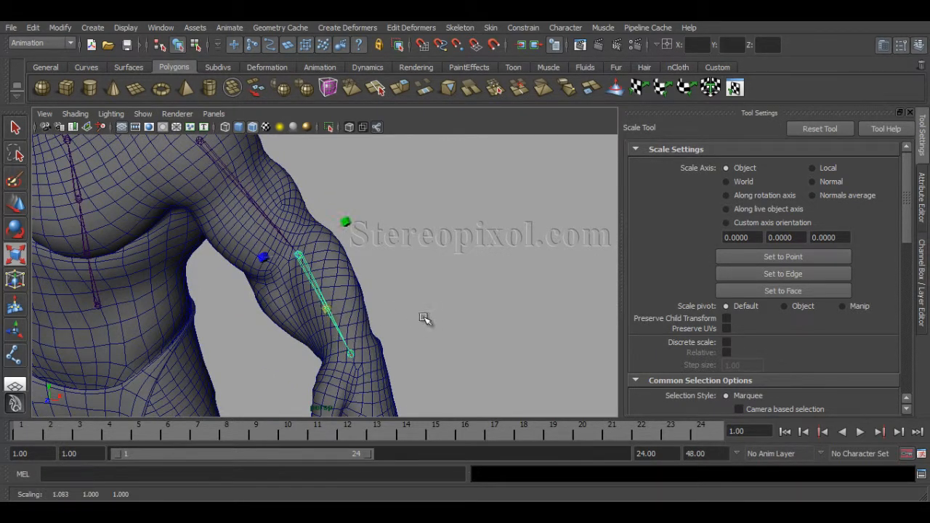
left_click_drag(329, 311, 330, 312)
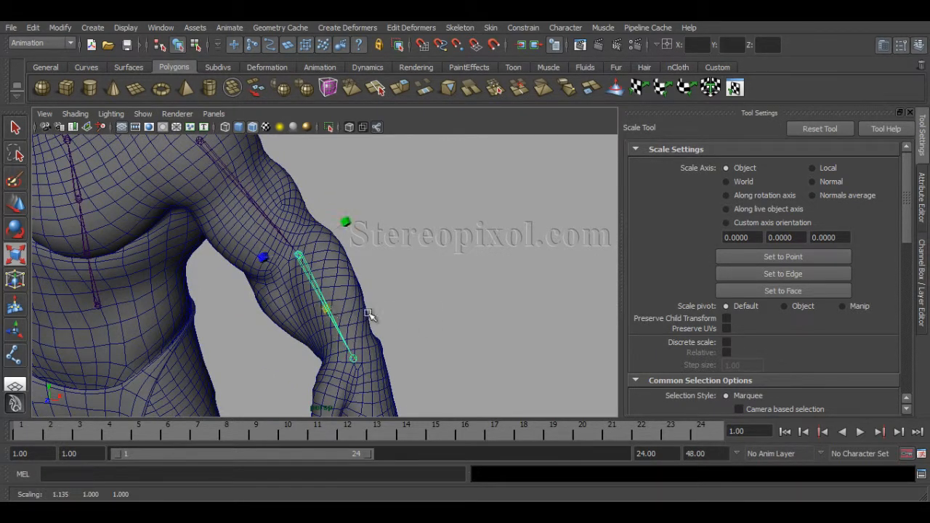
Examine the fit of the whole arm chain from shoulder to wrist in the perspective and front views
left_click(369, 314)
right_click_drag(364, 313, 250, 296, "alt")
left_click_drag(250, 297, 327, 242, "alt")
left_click(297, 254)
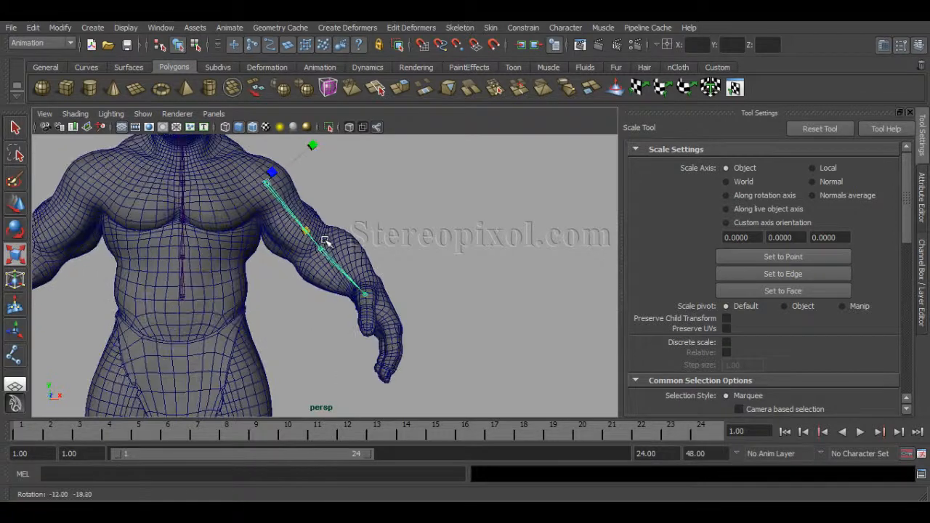
key("space")
key("space")
middle_click_drag(293, 300, 366, 233, "alt")
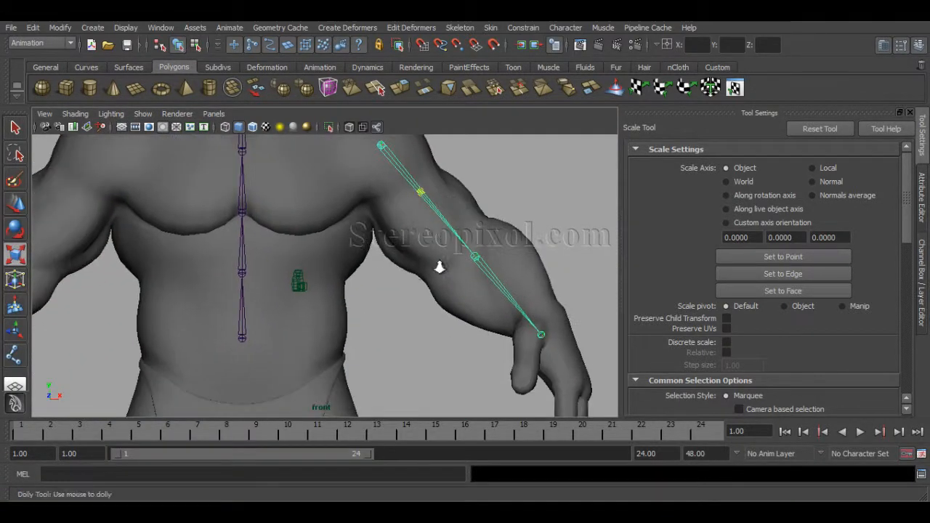
right_click_drag(439, 266, 375, 305, "alt")
middle_click_drag(375, 305, 357, 353, "alt")
left_click_drag(340, 338, 291, 339, "alt")
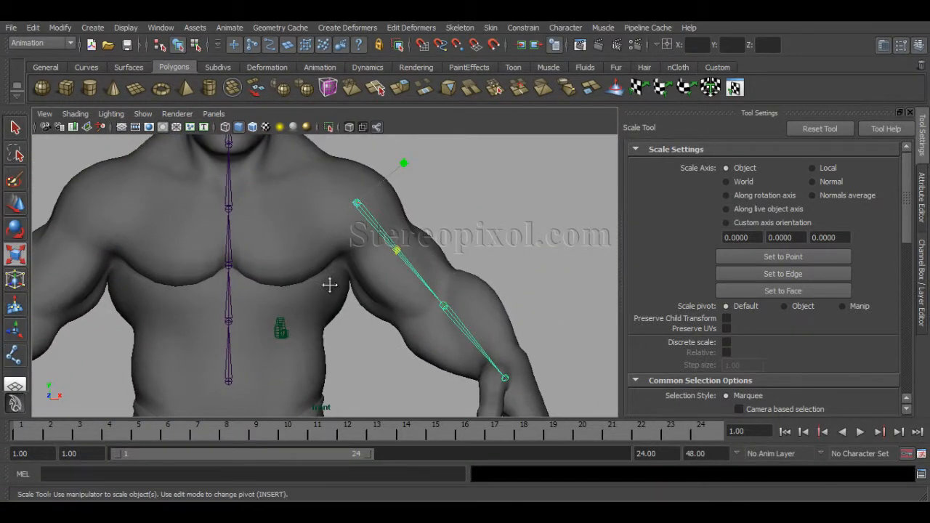
middle_click_drag(330, 284, 367, 327, "alt")
Rename the shoulder joint of the arm chain as shld_L_fk
key("w")
middle_click_drag(384, 374, 358, 332, "alt")
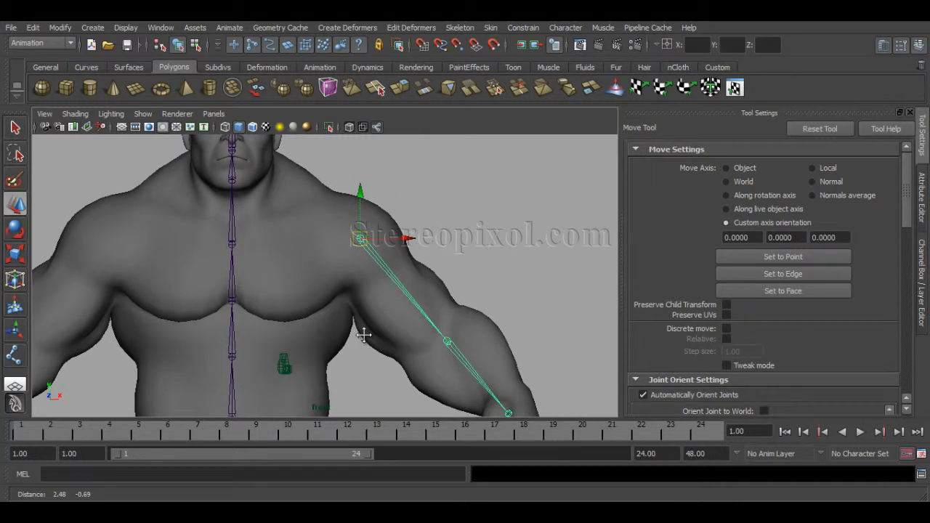
key("ctrl+a")
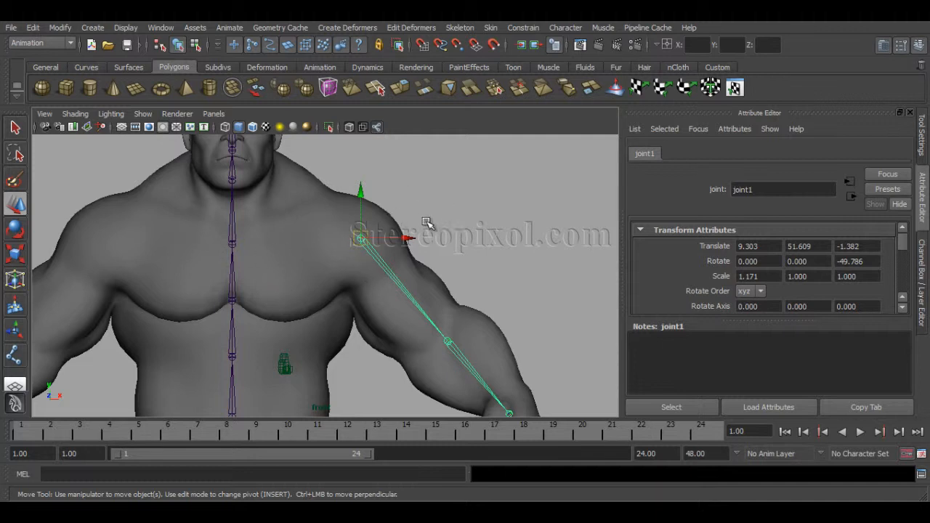
left_click_drag(757, 189, 652, 193)
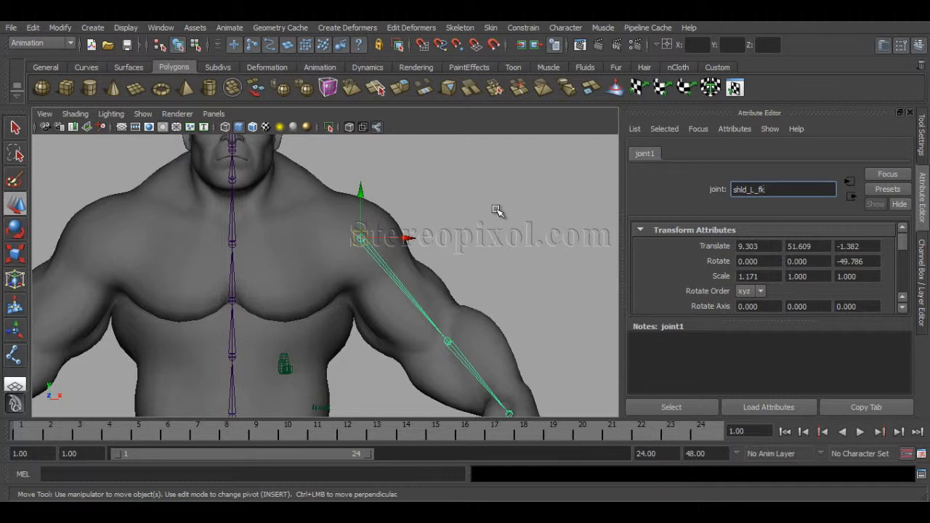
key("Return")
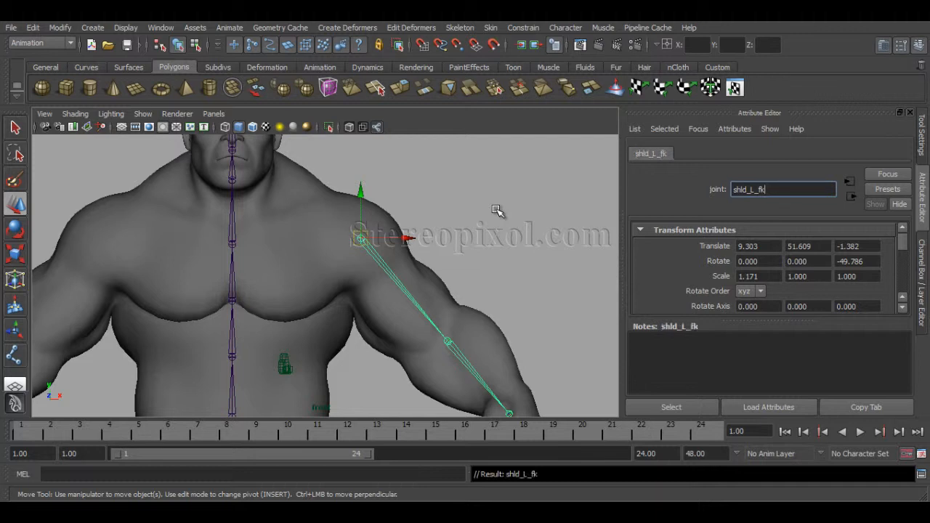
Rename the elbow joint as elb_L_fk
middle_click_drag(476, 300, 428, 238, "alt")
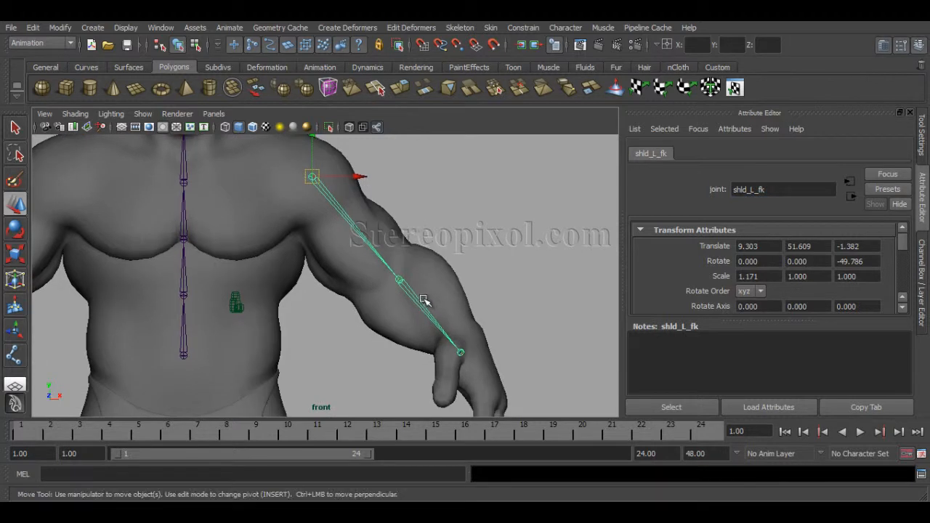
left_click(424, 300)
left_click_drag(763, 190, 612, 185)
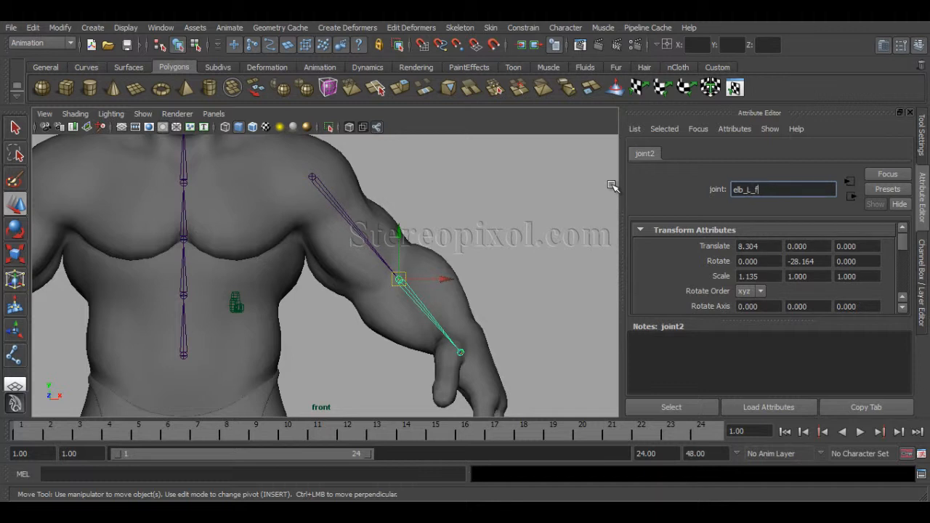
type("elb_L_fk")
key("Return")
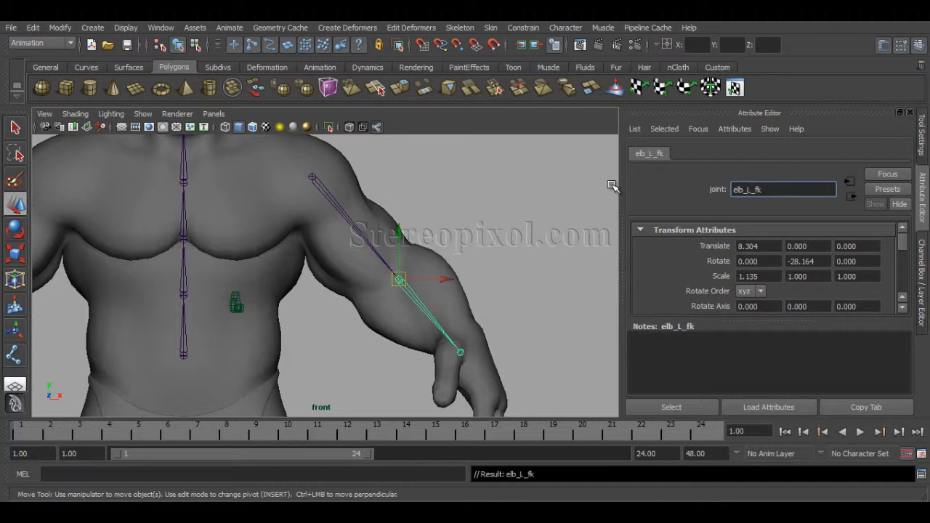
Rename the wrist joint at the end of the arm chain as wrst_L_fk
left_click(461, 352)
left_click_drag(758, 195, 632, 195)
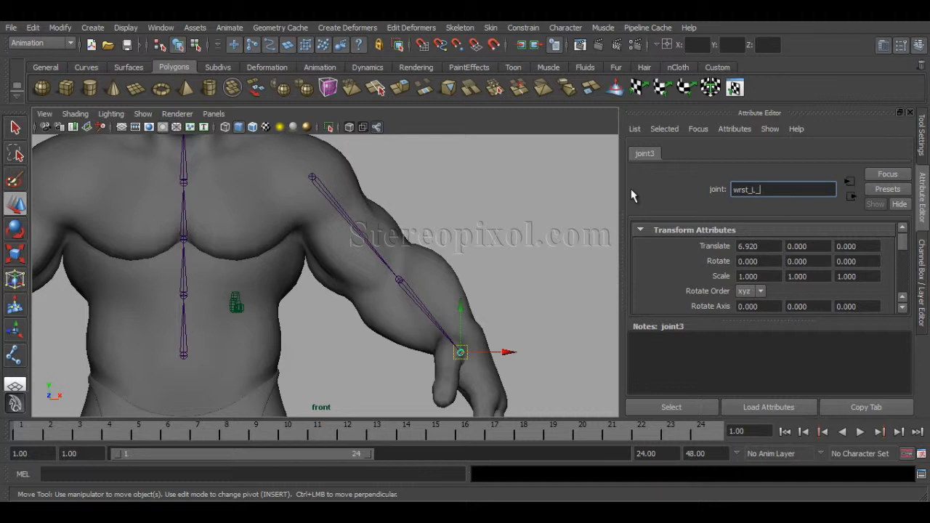
key("Return")
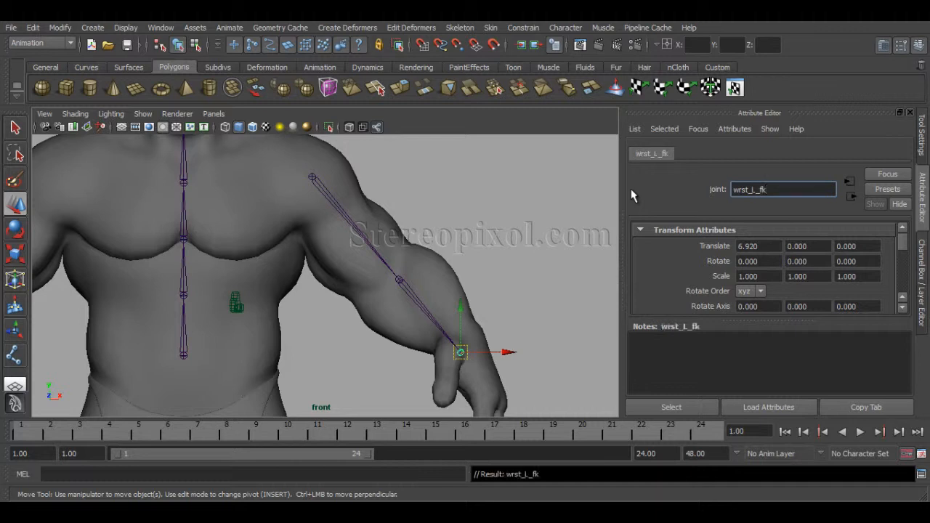
Place a single new joint with the Joint Tool in the upper chest, just beside the spine on the side of the arm chain
middle_click_drag(447, 223, 367, 234, "alt")
left_click(365, 241)
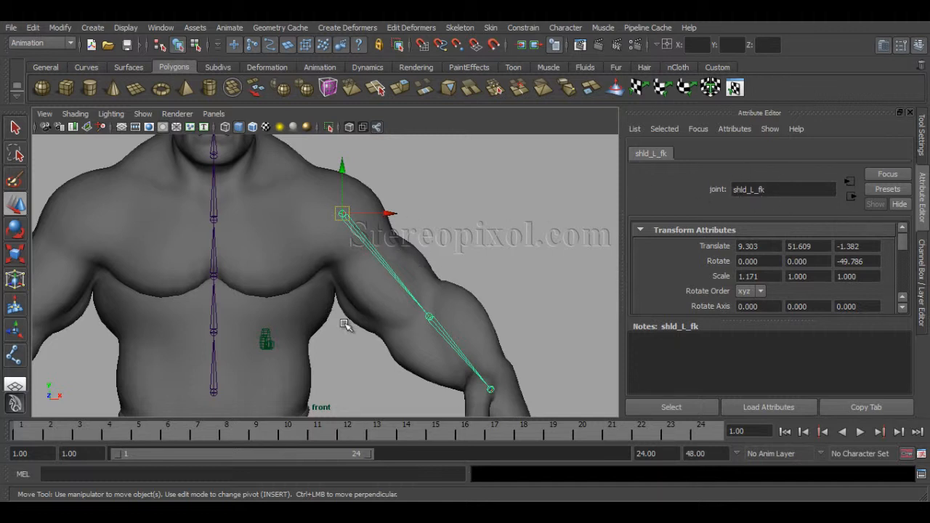
middle_click_drag(356, 307, 406, 319, "alt")
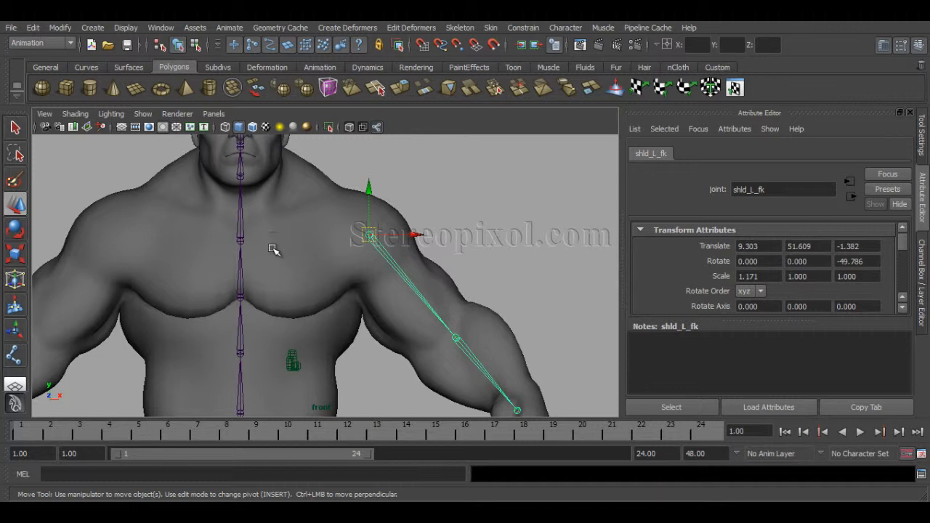
left_click(460, 28)
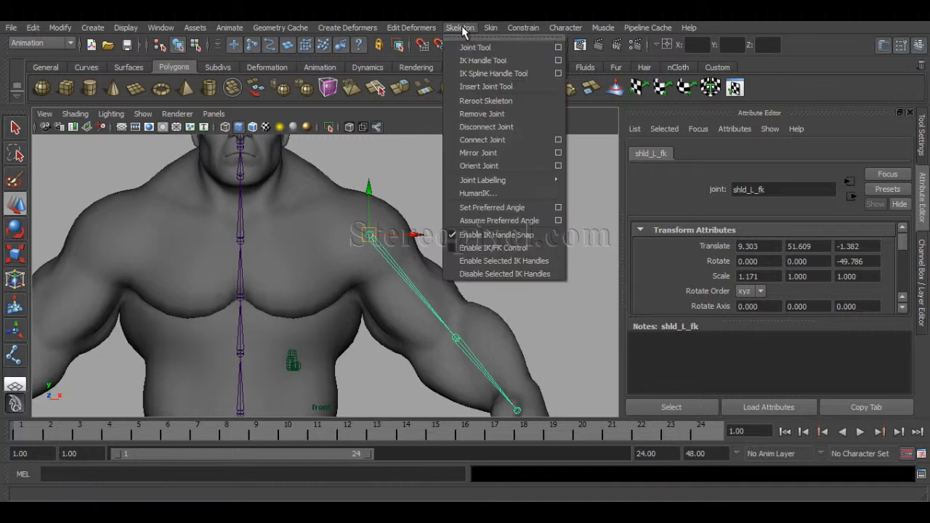
left_click(554, 46)
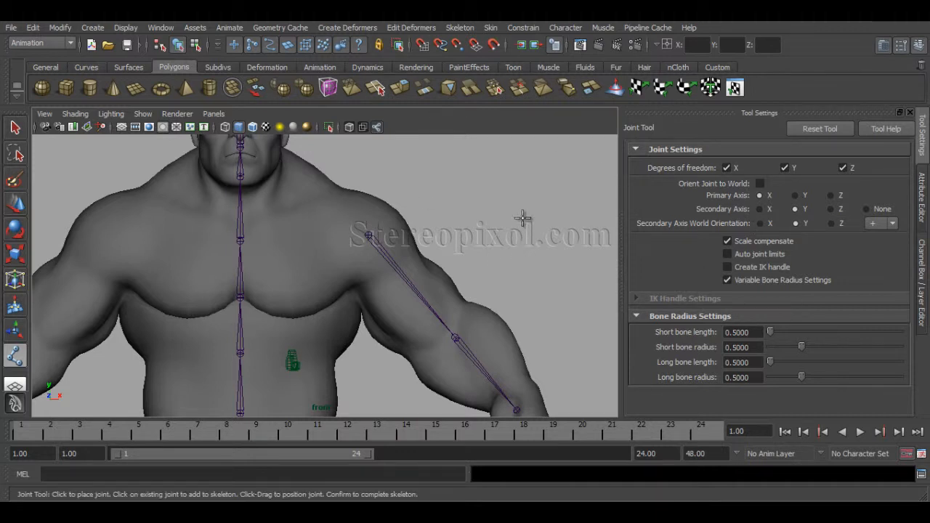
left_click(264, 242)
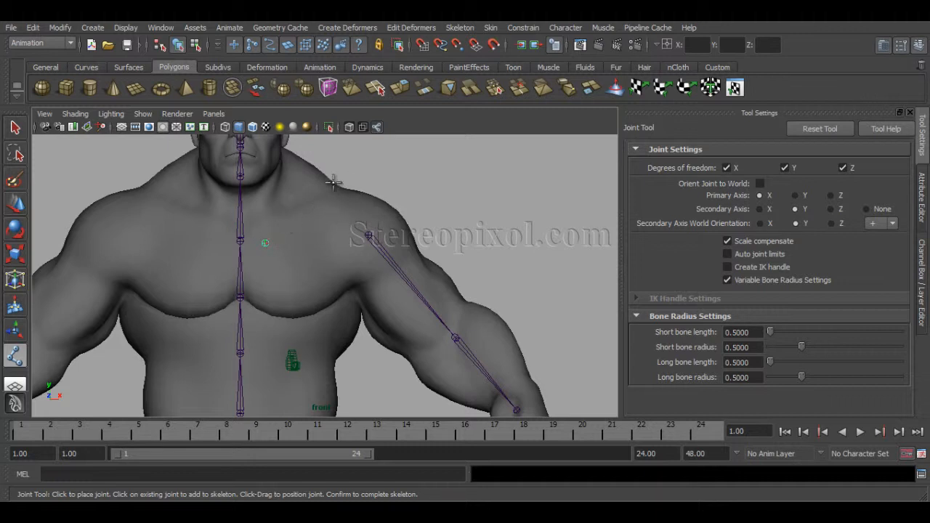
Display wireframe over the shaded character, finish the new chest joint, and show its attributes with the Move Tool active
left_click(252, 128)
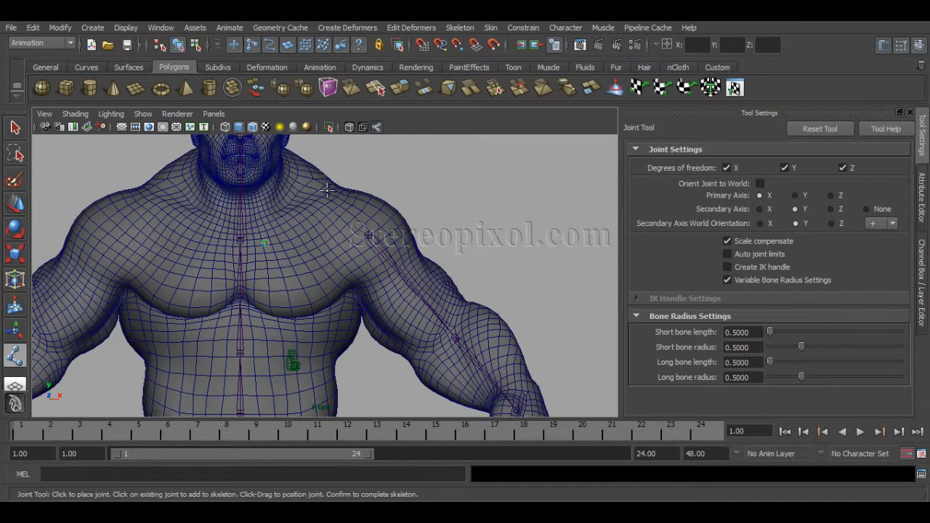
left_click(266, 241)
key("w")
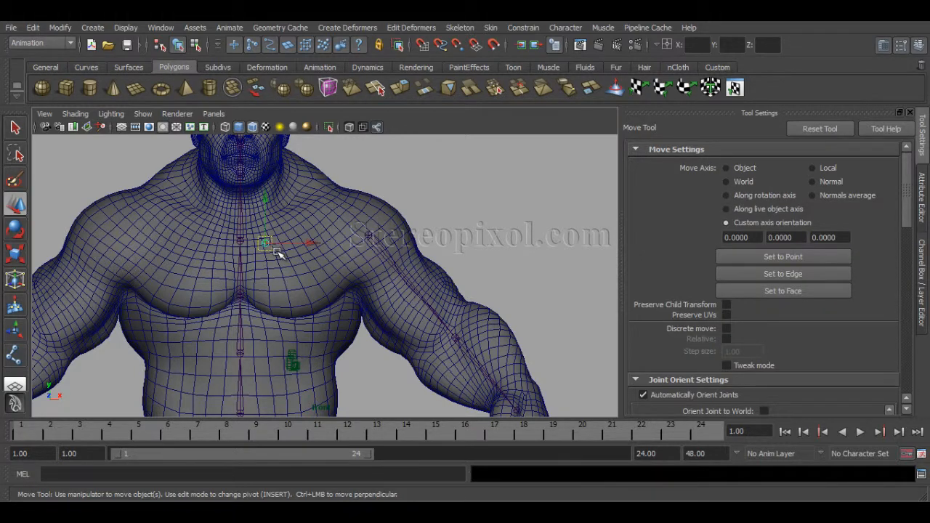
right_click_drag(278, 268, 324, 263, "alt")
middle_click_drag(226, 239, 239, 250, "alt")
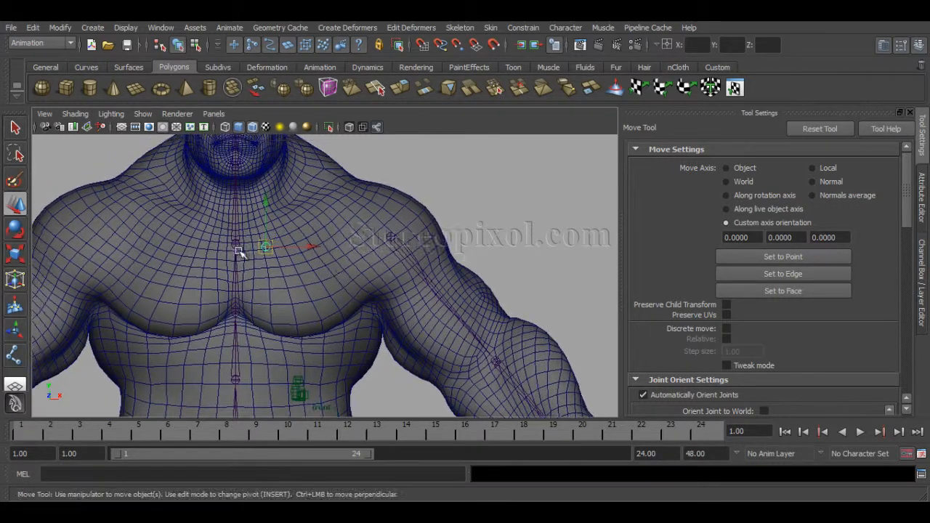
key("ctrl+a")
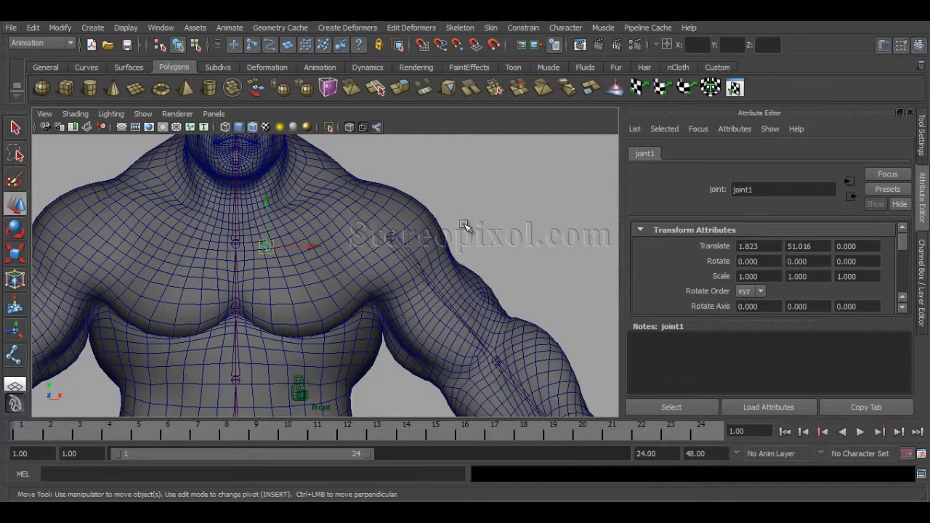
Move the new chest joint backward into the body to a Z translation of -1.074
key("space")
key("space")
left_click_drag(395, 239, 238, 272, "alt")
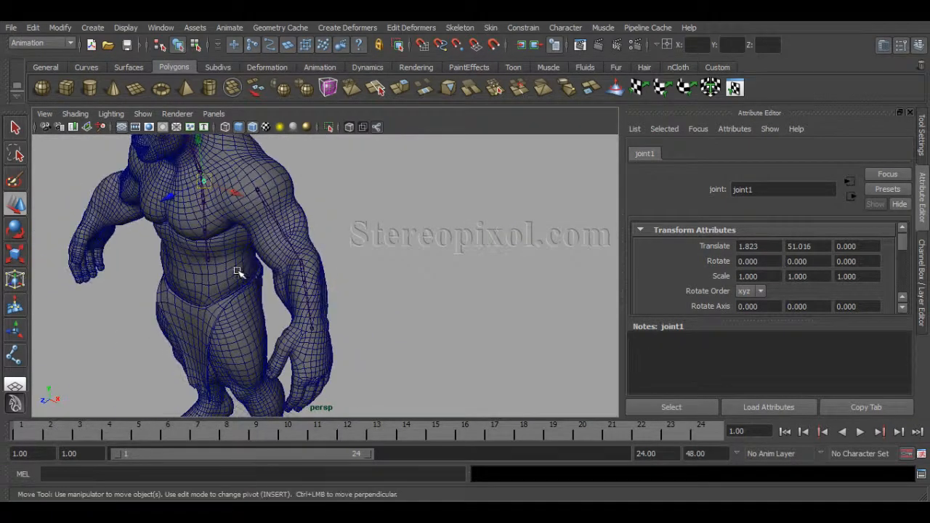
middle_click_drag(238, 272, 337, 346, "alt")
left_click_drag(338, 347, 318, 350, "alt")
right_click_drag(319, 350, 393, 387, "alt")
left_click_drag(392, 387, 393, 378, "alt")
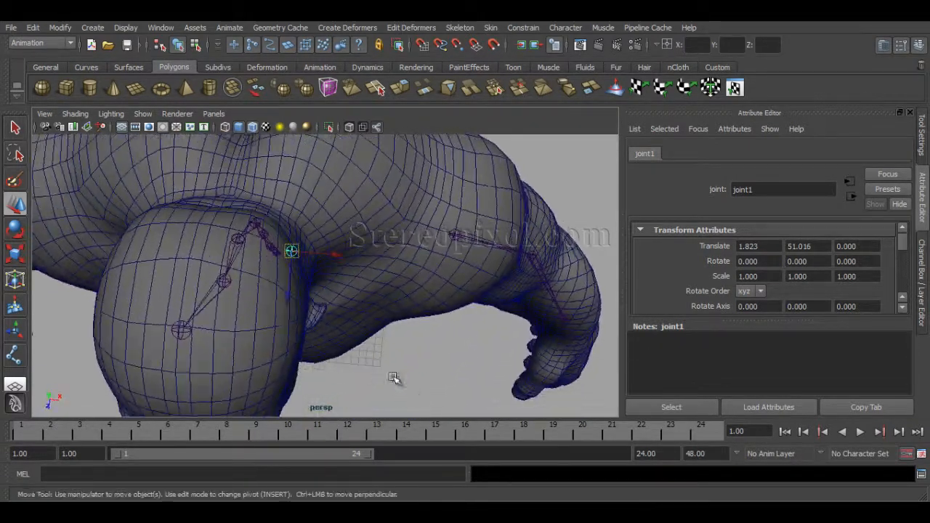
left_click_drag(293, 296, 307, 239)
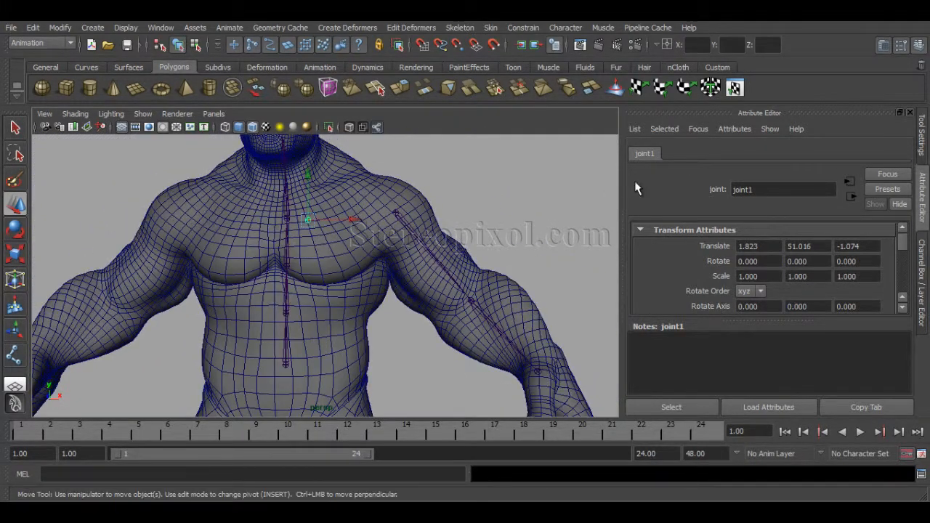
Rename the new joint beside the spine as clavicle_L_fk
double_click(774, 190)
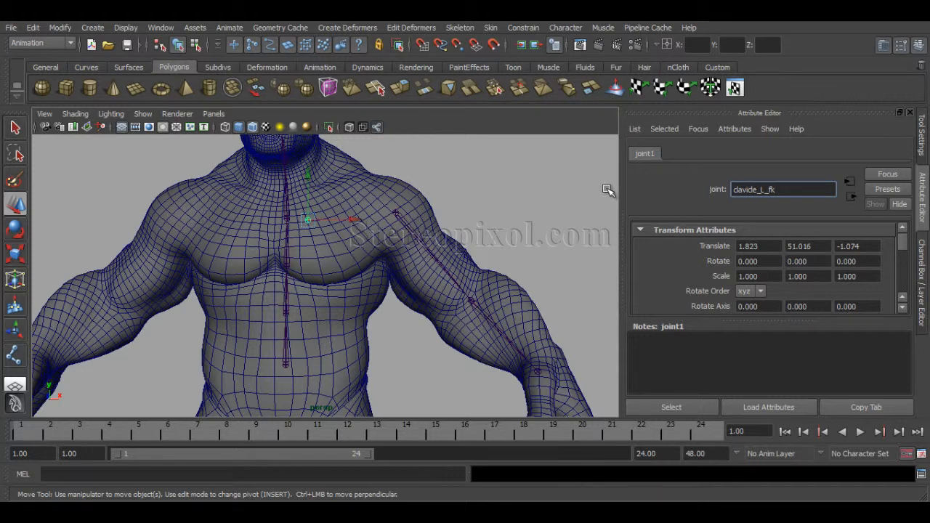
key("Return")
Hide the wireframe overlay in the front view and parent the shld_L_fk joint to clavicle_L_fk
left_click_drag(487, 211, 451, 222, "alt")
right_click_drag(452, 222, 409, 231, "alt")
middle_click_drag(409, 231, 368, 260, "alt")
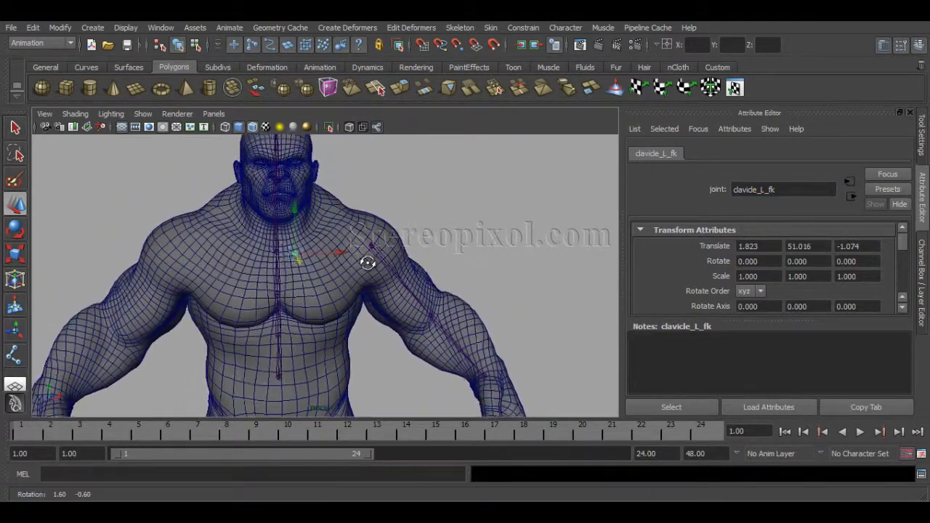
left_click_drag(367, 260, 341, 276, "alt")
key("space")
key("space")
right_click_drag(332, 280, 378, 304, "alt")
left_click(255, 128)
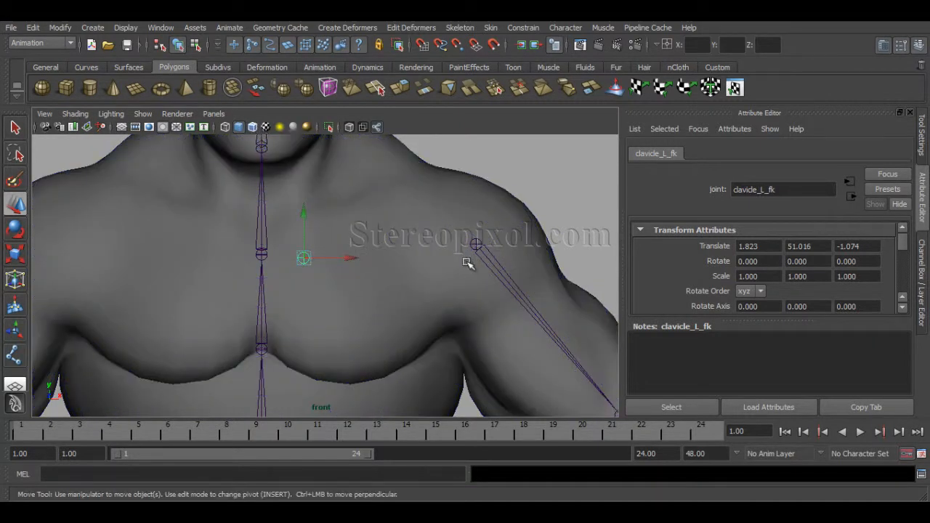
left_click(435, 244)
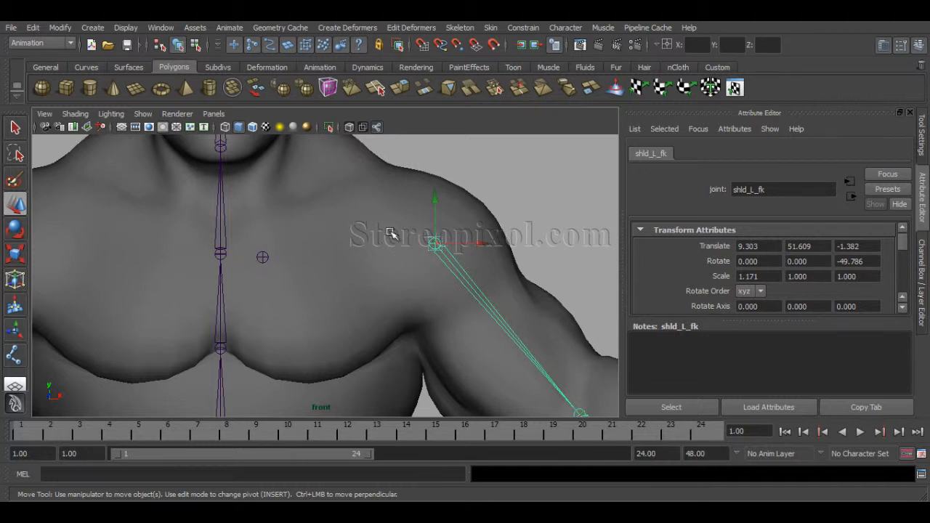
key("Up")
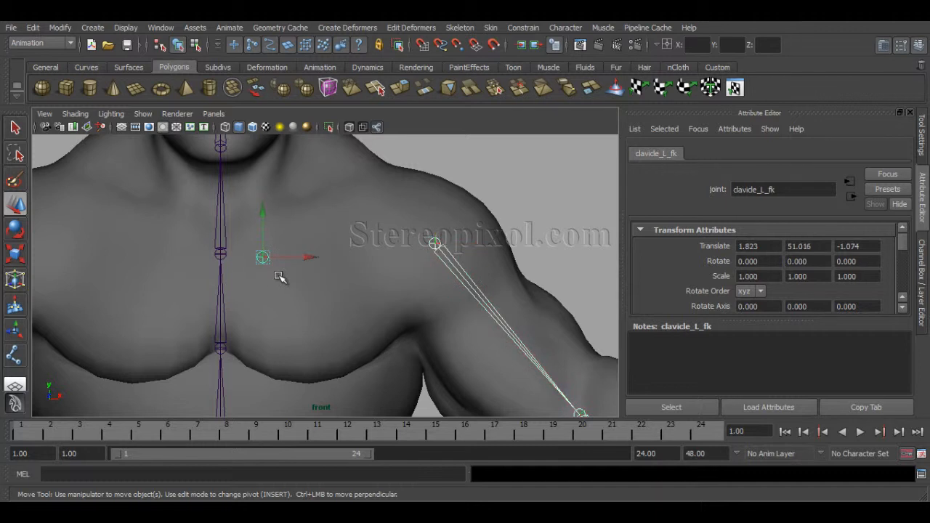
key("Down")
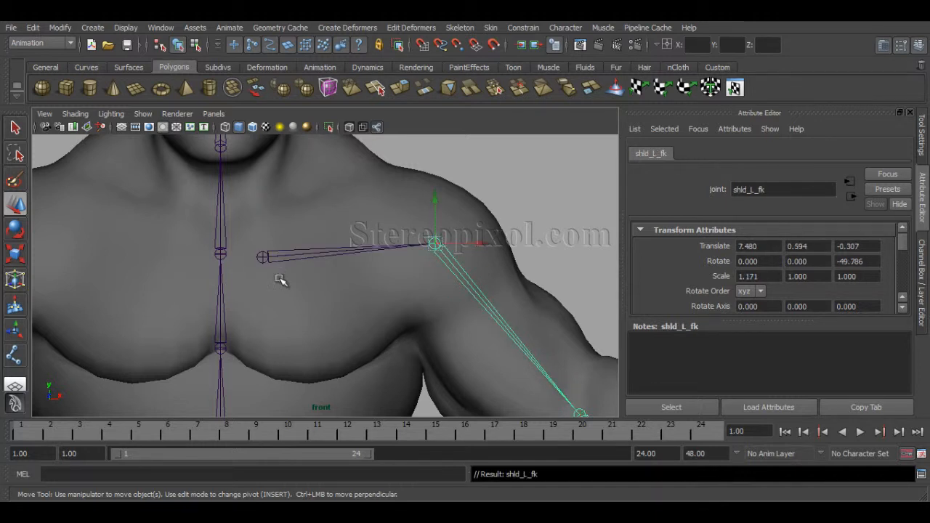
Parent the clavicle_L_fk joint to the Spine_03 joint
key("Up")
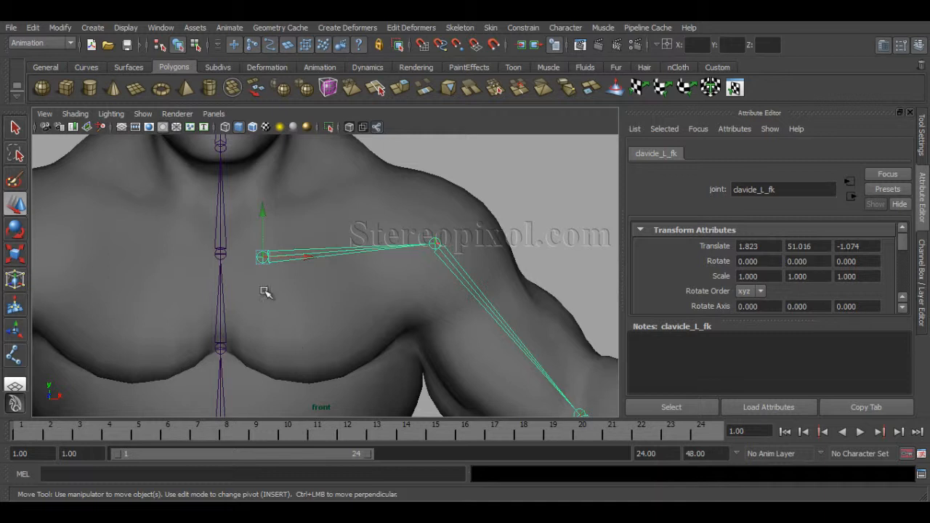
middle_click_drag(274, 284, 328, 286, "alt")
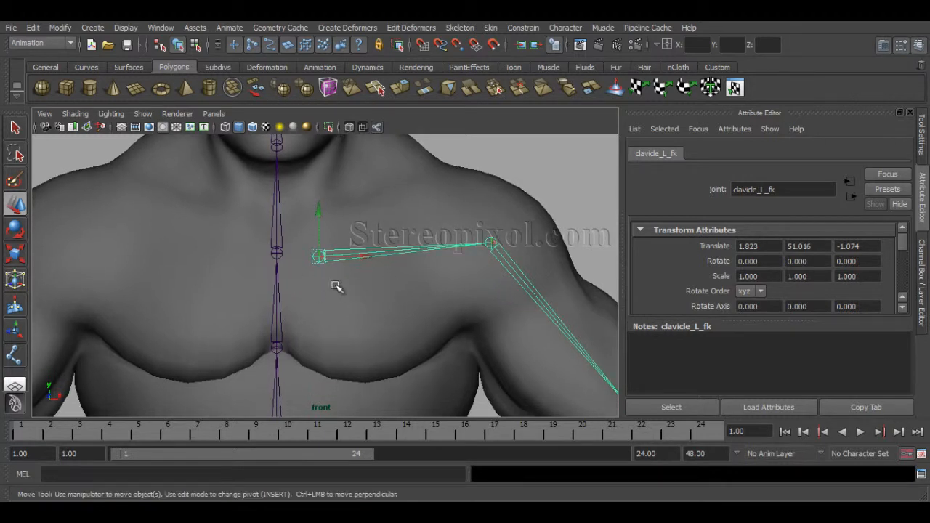
left_click(277, 252)
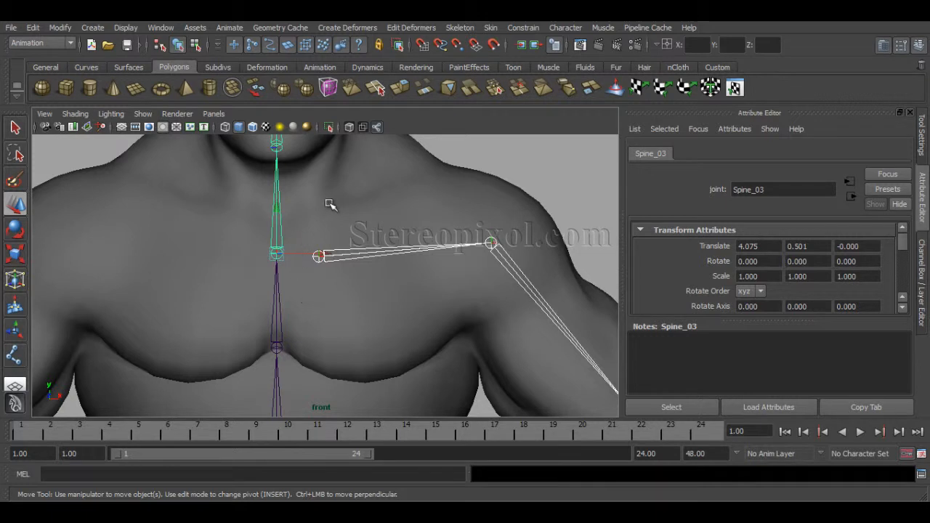
left_click(372, 256)
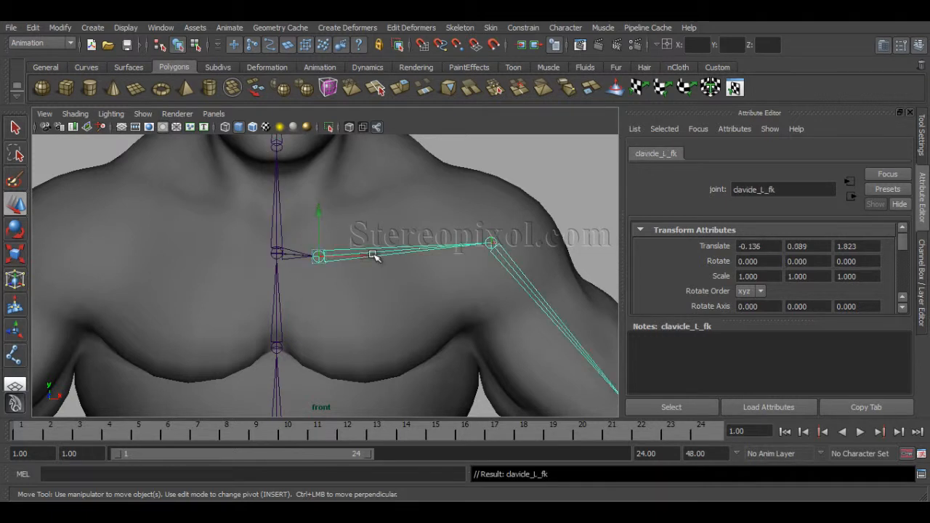
Examine how the clavicle and arm chain sits inside the body and joins the spine in front and perspective views
scroll(380, 302, "down", 1)
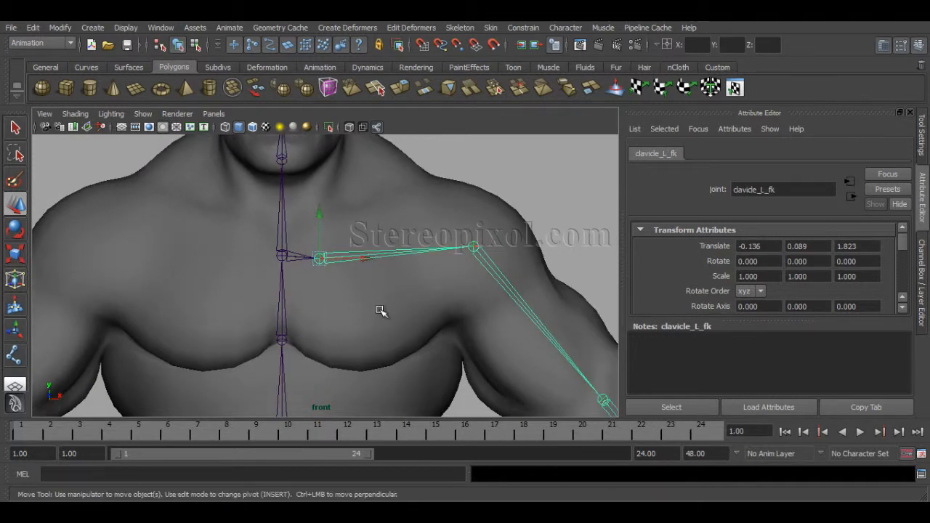
middle_click_drag(417, 302, 356, 263, "alt")
key("space")
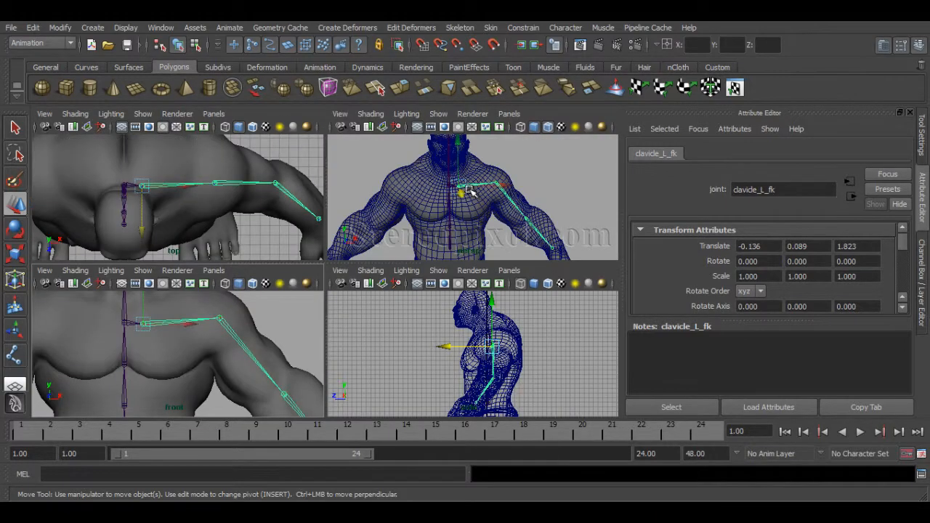
key("space")
left_click_drag(463, 250, 270, 292, "alt")
right_click_drag(270, 292, 396, 317, "alt")
middle_click_drag(397, 318, 268, 289, "alt")
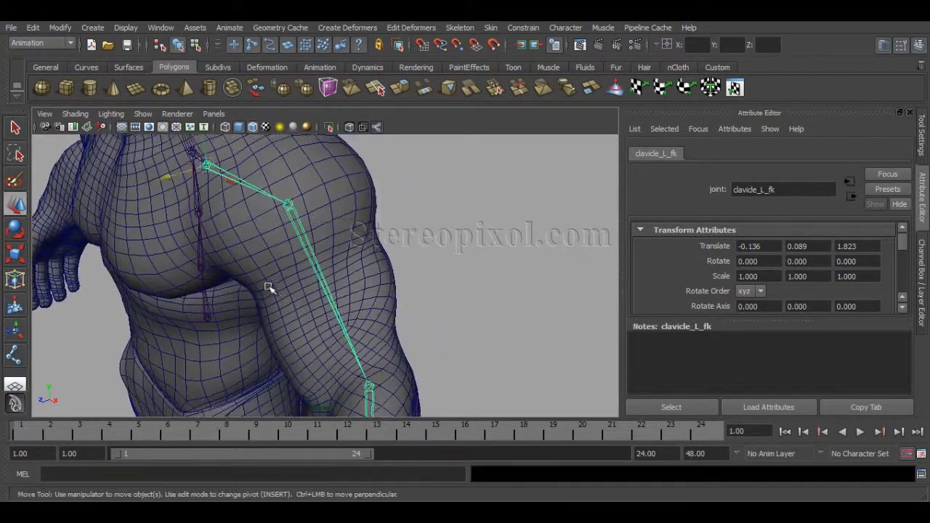
left_click_drag(268, 288, 427, 292, "alt")
left_click(463, 246)
left_click_drag(326, 293, 442, 297, "alt")
middle_click_drag(442, 297, 324, 278, "alt")
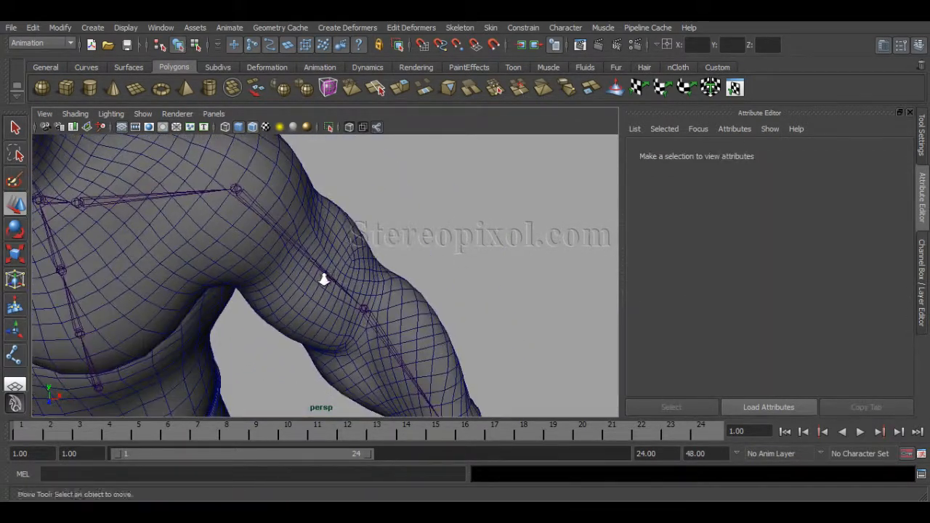
right_click_drag(324, 278, 366, 301, "alt")
middle_click_drag(367, 301, 384, 339, "alt")
Select the shoulder joint with the Rotate Tool and examine its rotation axes from several angles
left_click(315, 286)
left_click_drag(312, 290, 291, 303, "alt")
key("e")
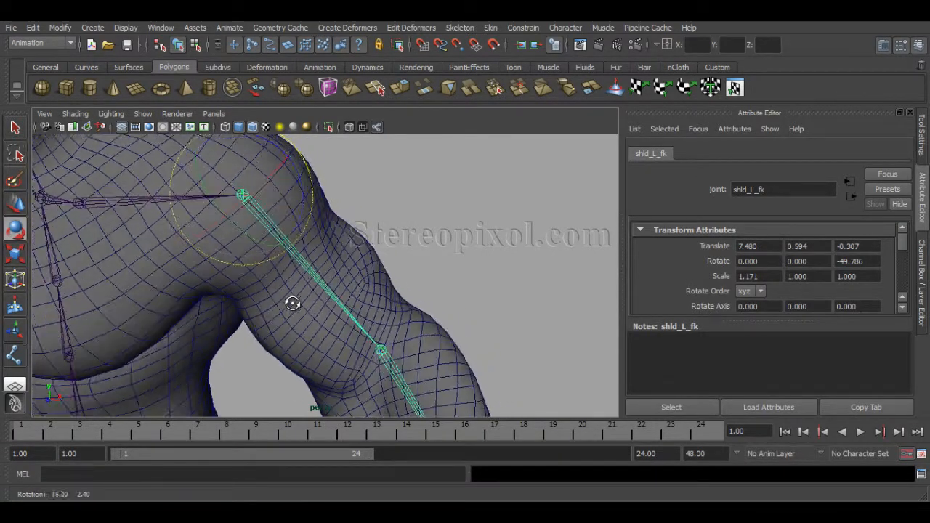
mouse_move(285, 297)
right_mouse_down("alt")
mouse_move(353, 311)
mouse_move(378, 295)
mouse_move(290, 292)
right_mouse_up("alt")
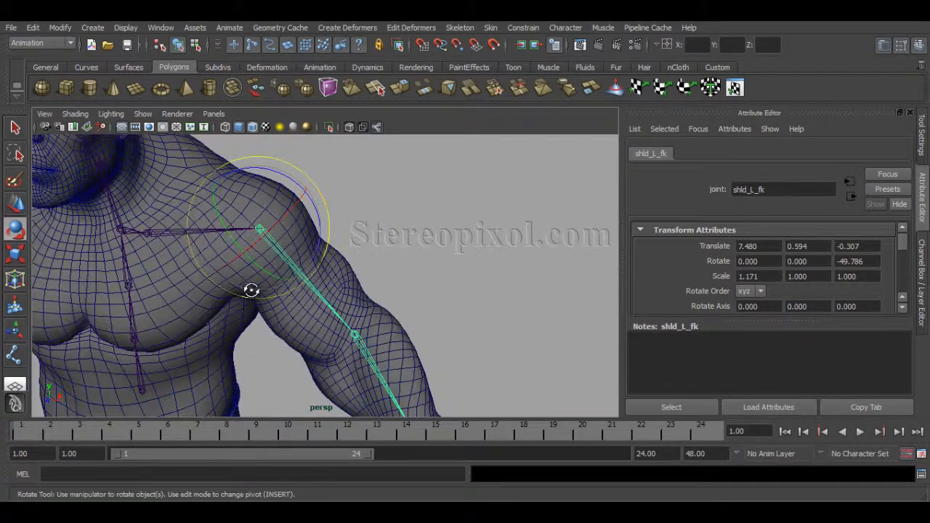
left_click_drag(251, 291, 280, 273, "alt")
right_click_drag(379, 311, 361, 311, "alt")
middle_click_drag(361, 312, 341, 262, "alt")
left_click_drag(289, 289, 274, 287, "alt")
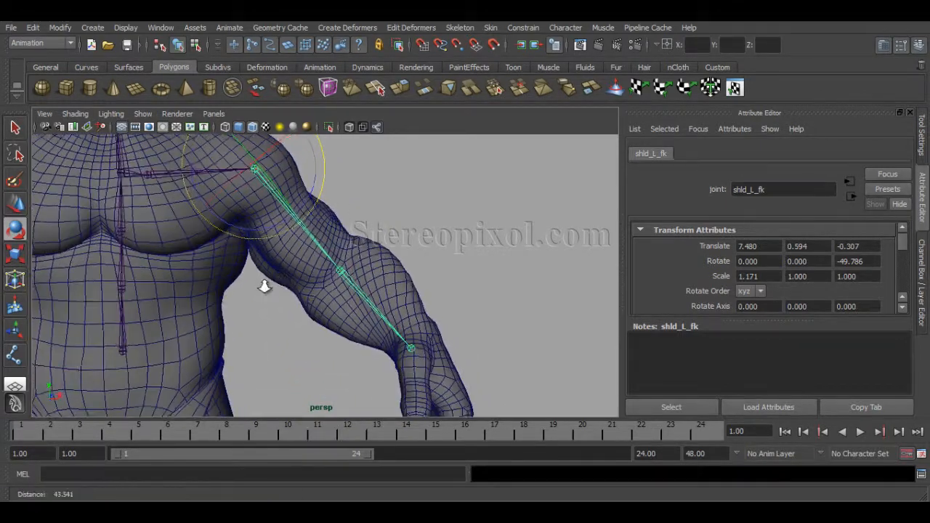
right_click_drag(264, 286, 320, 298, "alt")
middle_click_drag(346, 322, 436, 373, "alt")
Examine the clavicle joint's rotation axes and compare them with those of the shoulder joint
left_click(339, 350)
left_click_drag(202, 198, 238, 236)
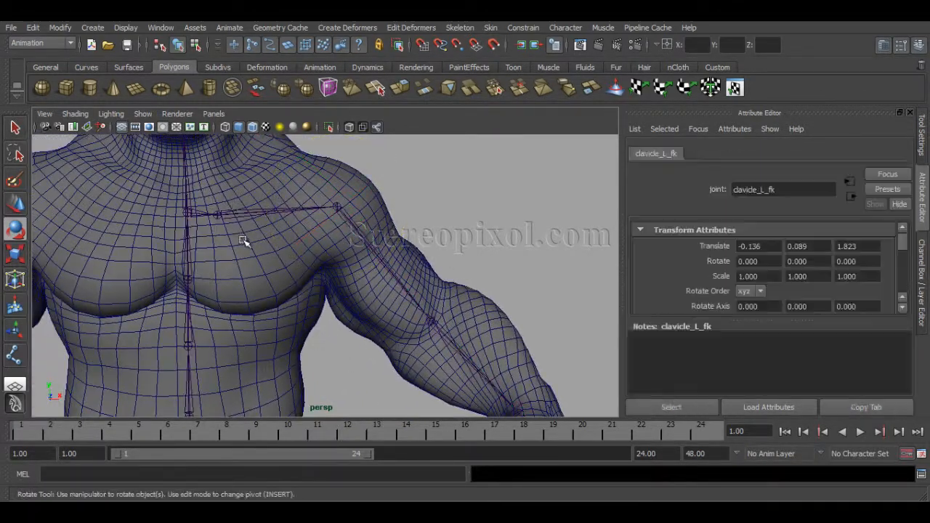
right_click_drag(328, 302, 295, 301, "alt")
middle_click_drag(357, 341, 378, 332, "alt")
left_click_drag(394, 329, 370, 336, "alt")
right_click_drag(370, 336, 381, 337, "alt")
middle_click_drag(380, 337, 388, 363, "alt")
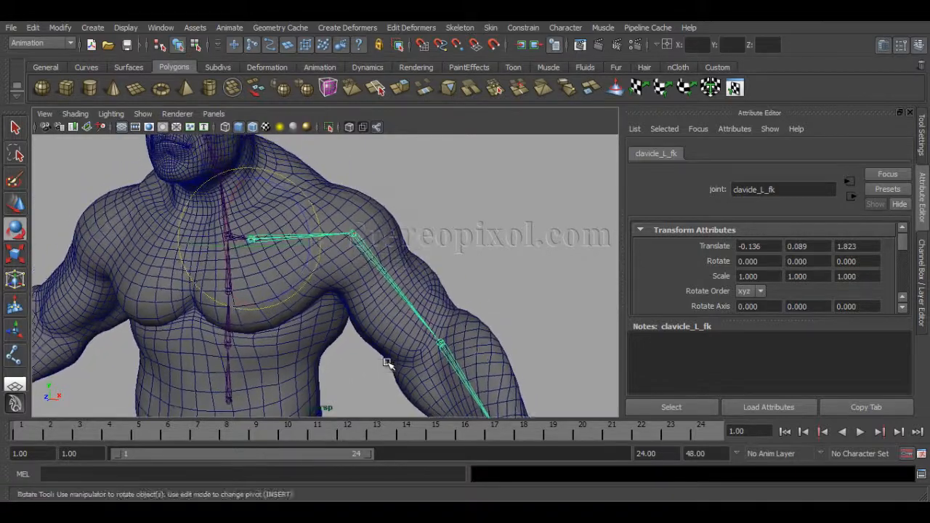
middle_click_drag(349, 339, 351, 313, "alt")
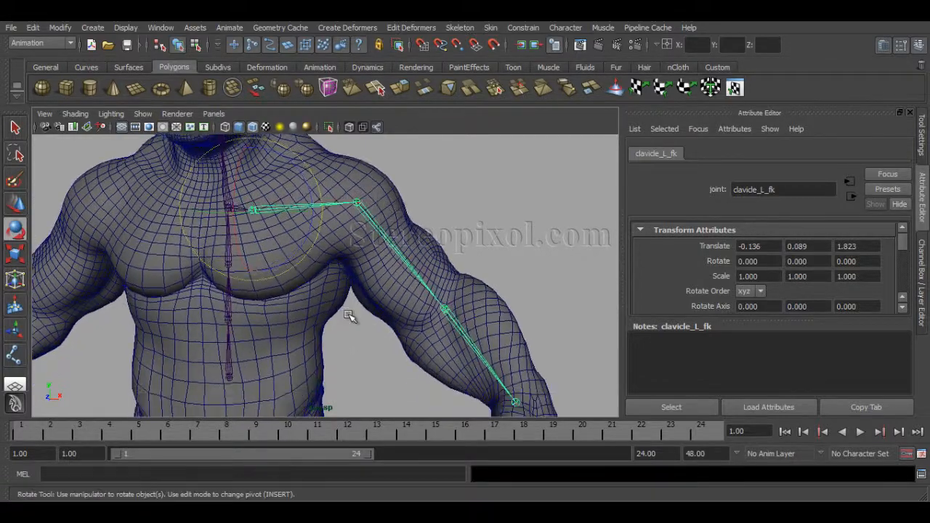
left_click_drag(352, 315, 375, 294, "alt")
left_click_drag(415, 227, 397, 298)
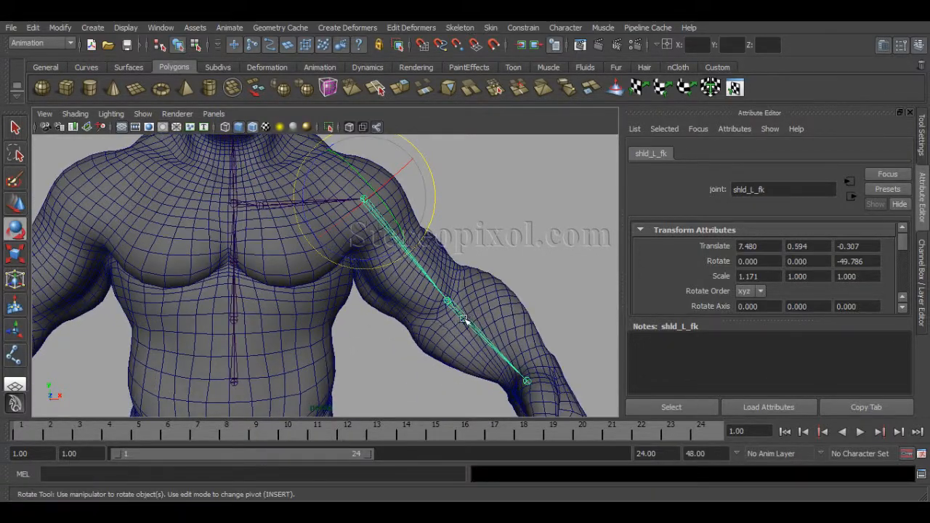
right_click_drag(433, 336, 409, 349, "alt")
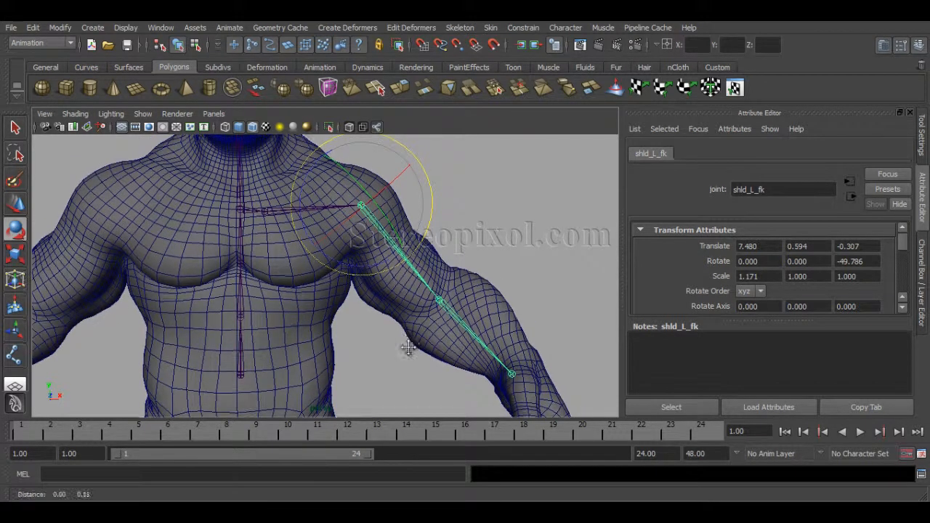
middle_click_drag(409, 348, 409, 367, "alt")
Freeze the transformations of the chain from clavicle_L_fk using reset options, with Translate, Rotate and Scale enabled
left_click(285, 258)
left_click_drag(278, 225, 294, 249)
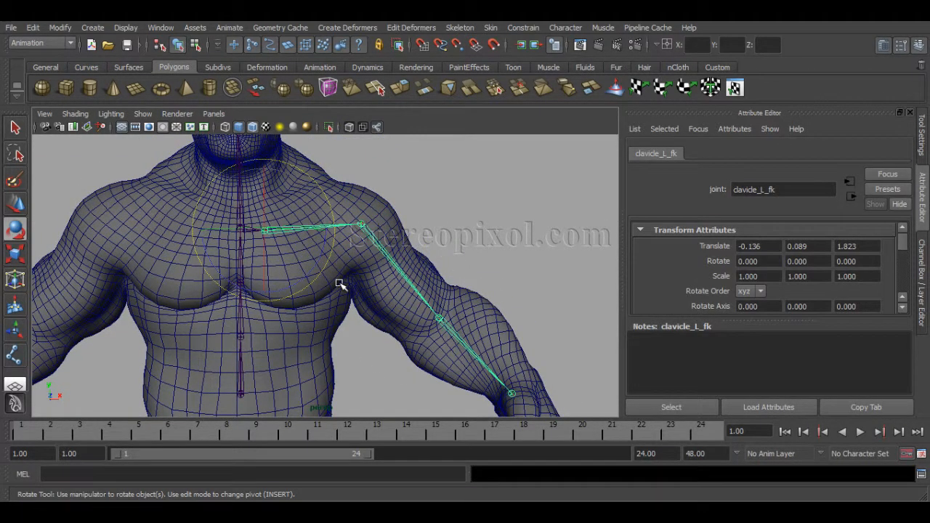
left_click_drag(378, 349, 348, 346, "alt")
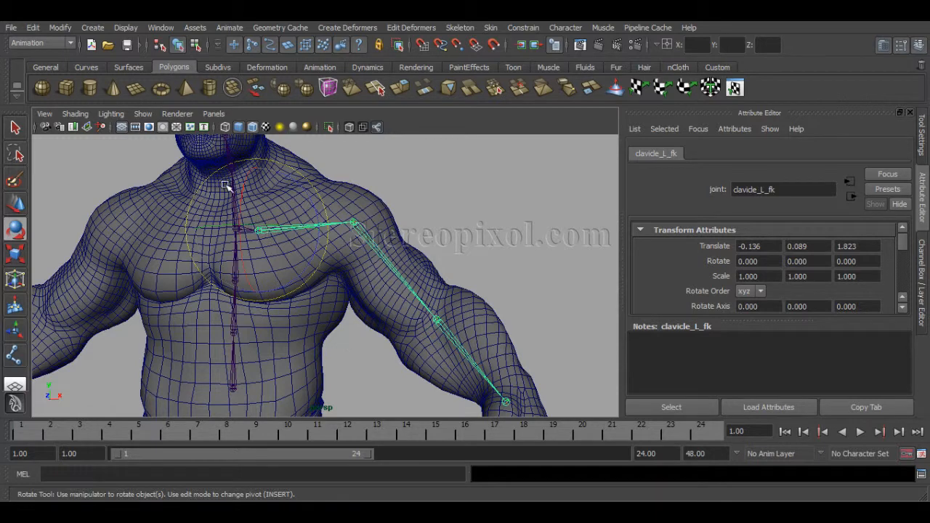
left_click(61, 29)
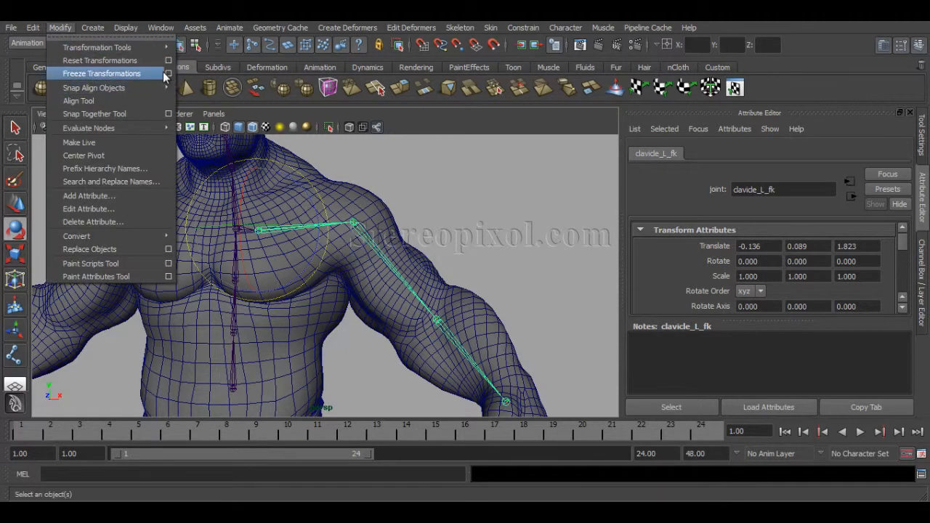
left_click(167, 74)
left_click_drag(561, 101, 596, 101)
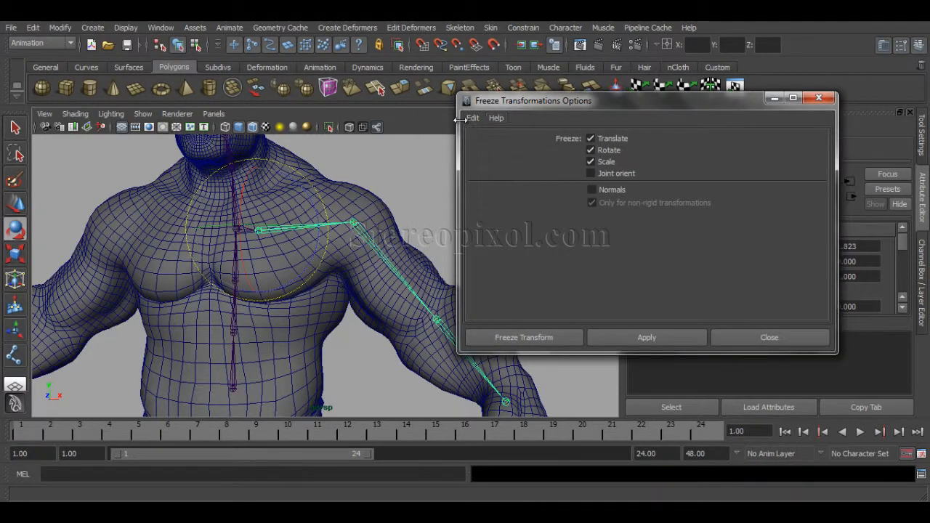
left_click(472, 118)
left_click(488, 146)
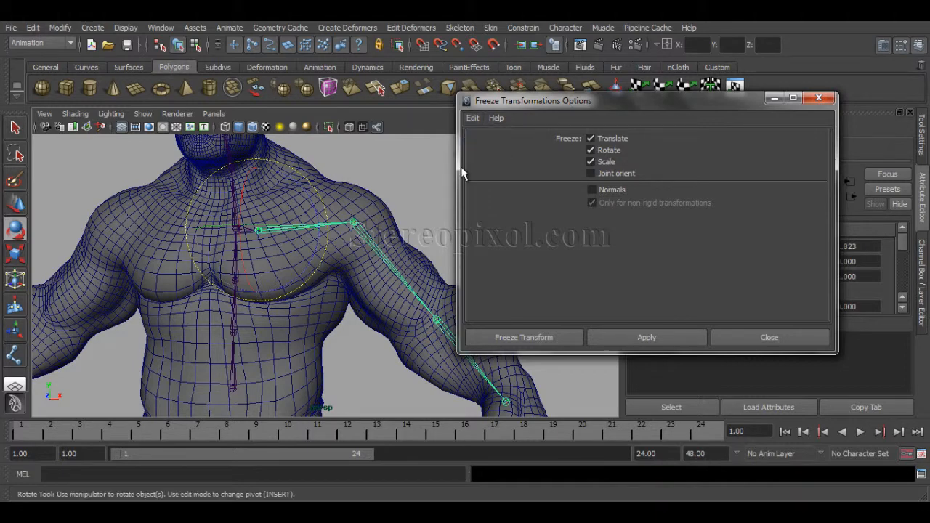
left_click(523, 337)
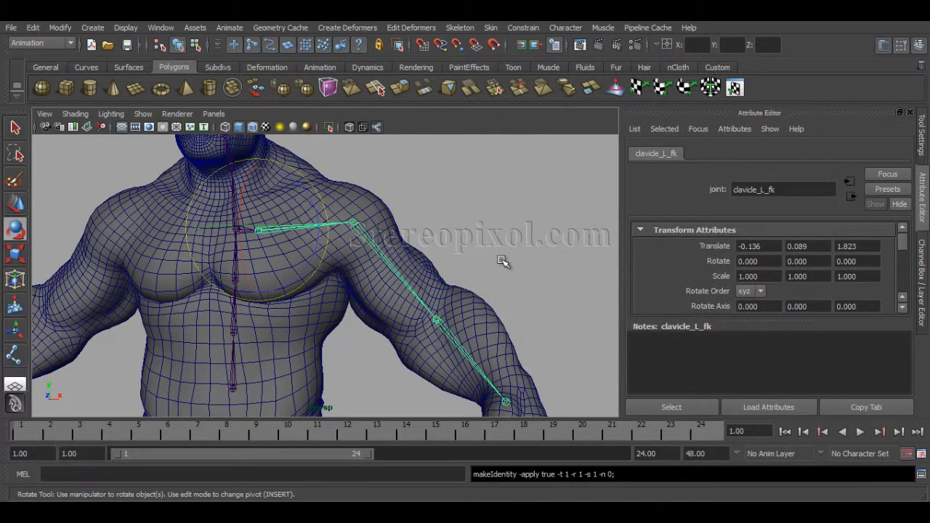
Show the channel values of the left arm chain and undo the freeze of its transformations from clavicle_L_fk
key("ctrl+a")
key("ctrl+a")
key("ctrl+a")
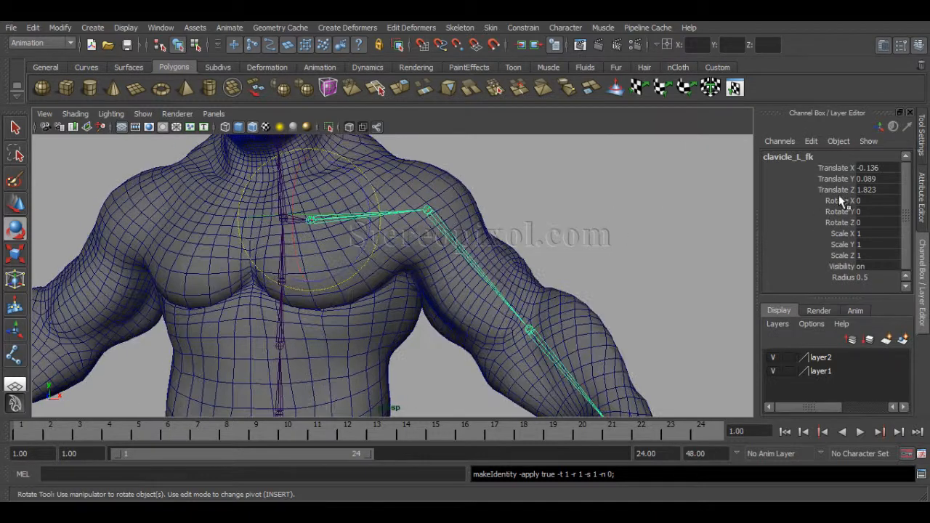
key("ctrl+z")
left_click(434, 206)
key("ctrl+z")
key("ctrl+z")
key("ctrl+z")
key("ctrl+z")
key("ctrl+z")
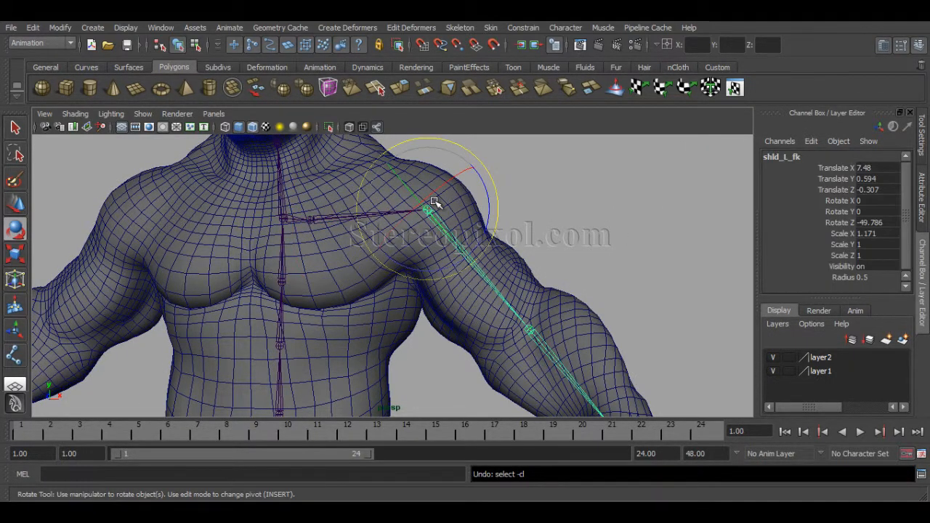
Undo the parenting of clavicle_L_fk to the spine and of the shoulder chain to the clavicle
key("ctrl+z")
key("ctrl+z")
key("ctrl+z")
key("ctrl+z")
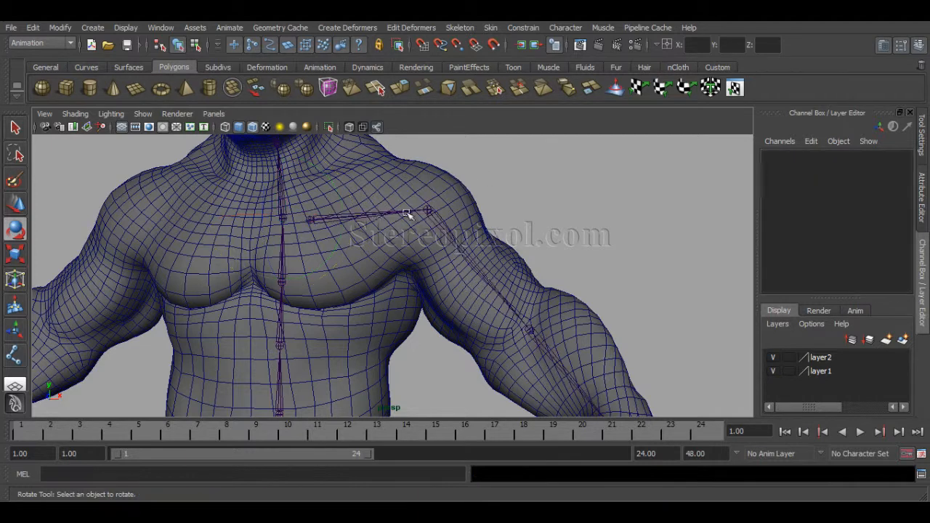
key("ctrl+z")
key("ctrl+z")
key("ctrl+z")
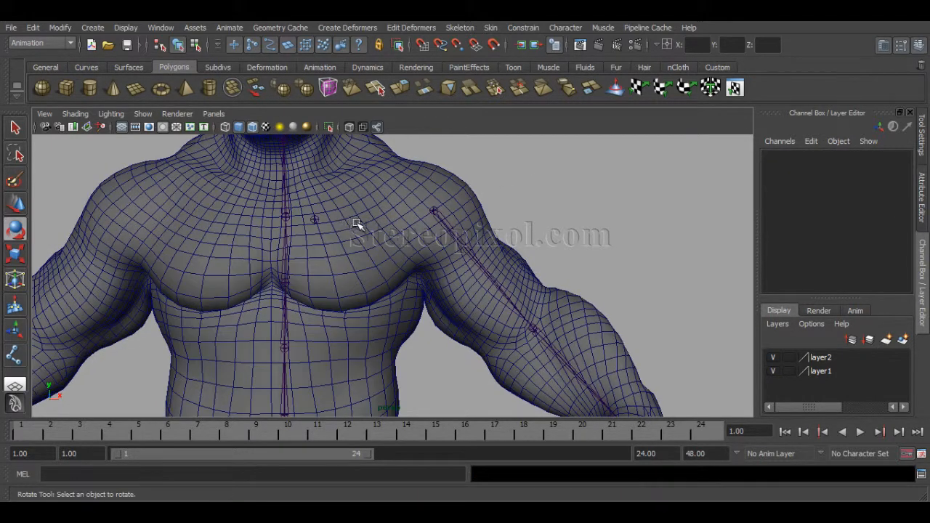
Freeze the transformations of the detached arm chain from shld_L_fk
left_click(315, 220)
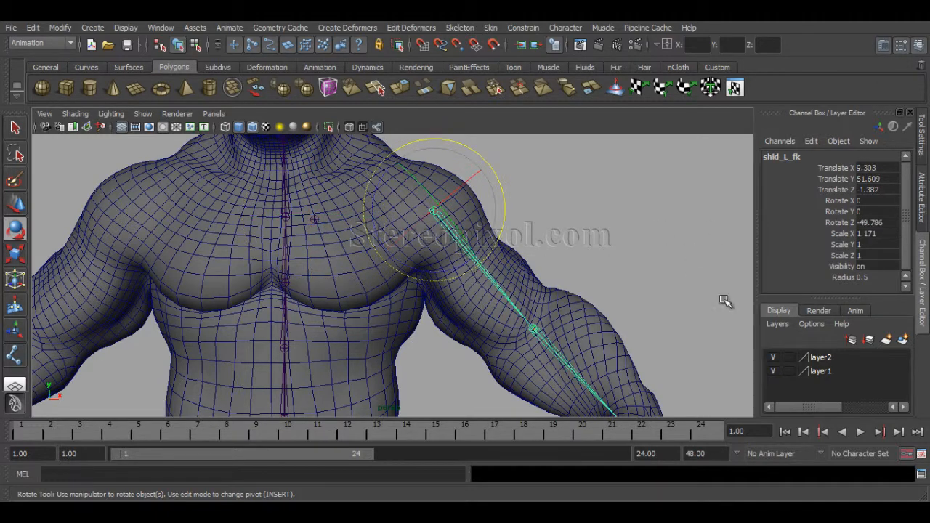
left_click_drag(545, 256, 470, 337, "alt")
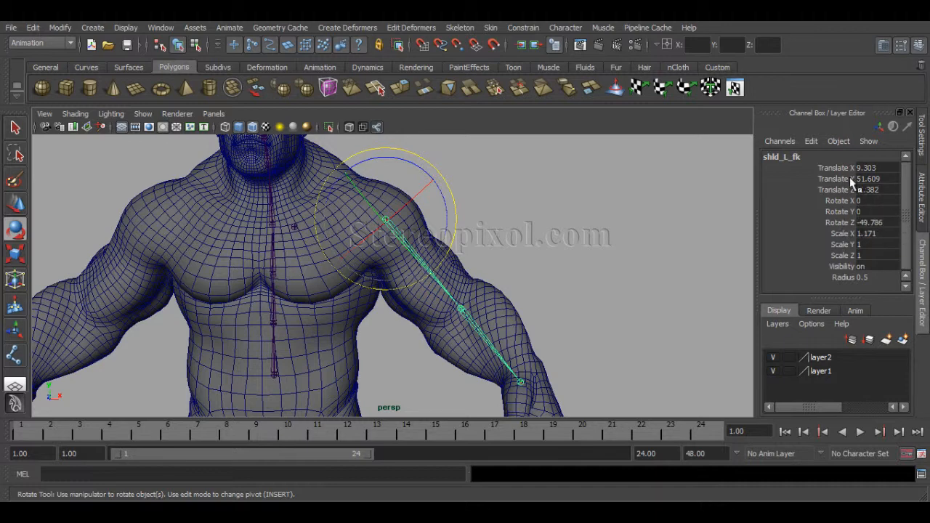
mouse_move(569, 288)
left_mouse_down("alt")
mouse_move(530, 286)
mouse_move(560, 291)
mouse_move(573, 280)
left_mouse_up("alt")
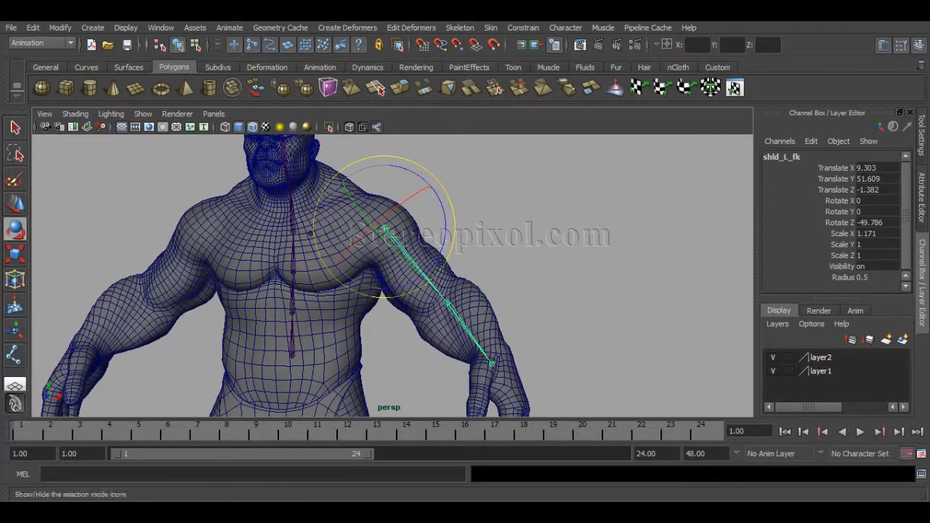
left_click(60, 28)
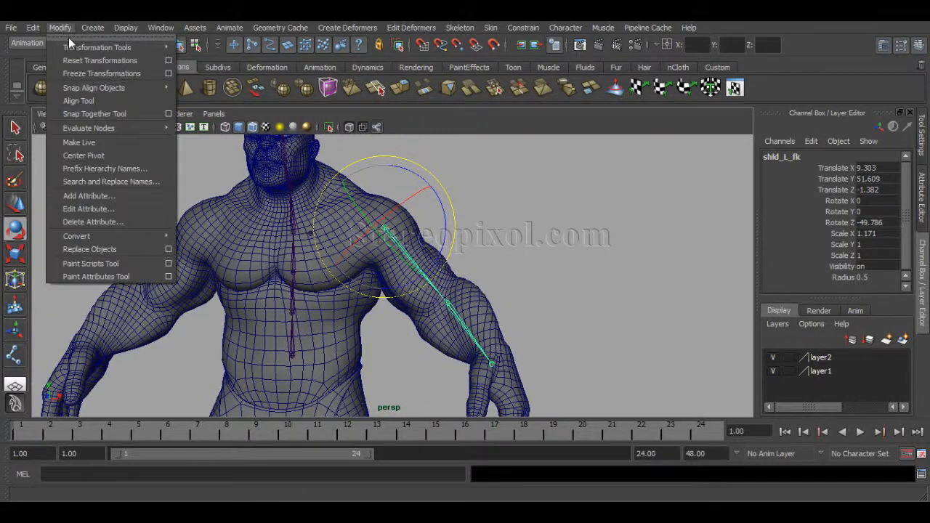
left_click(168, 74)
left_click(536, 337)
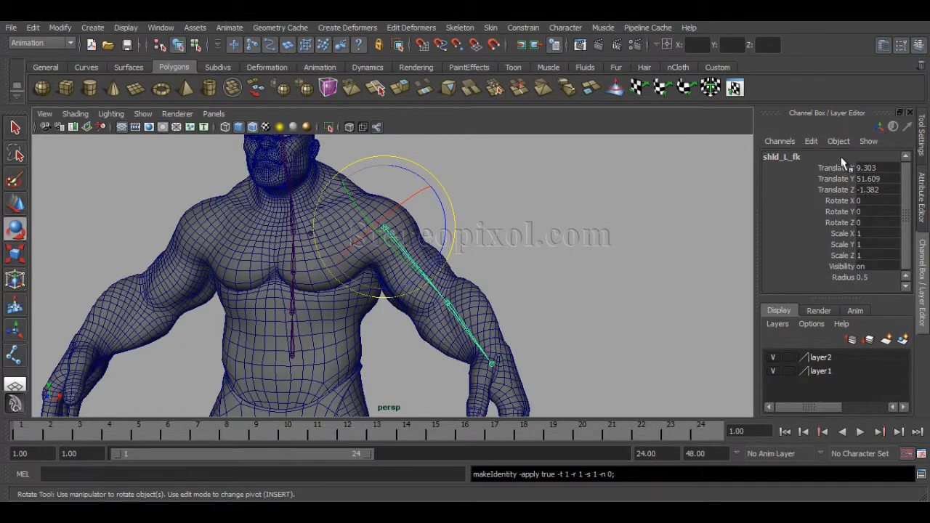
Try setting Translate X, Y and Z of shld_L_fk to 0, and undo the change
right_click_drag(613, 295, 521, 299, "alt")
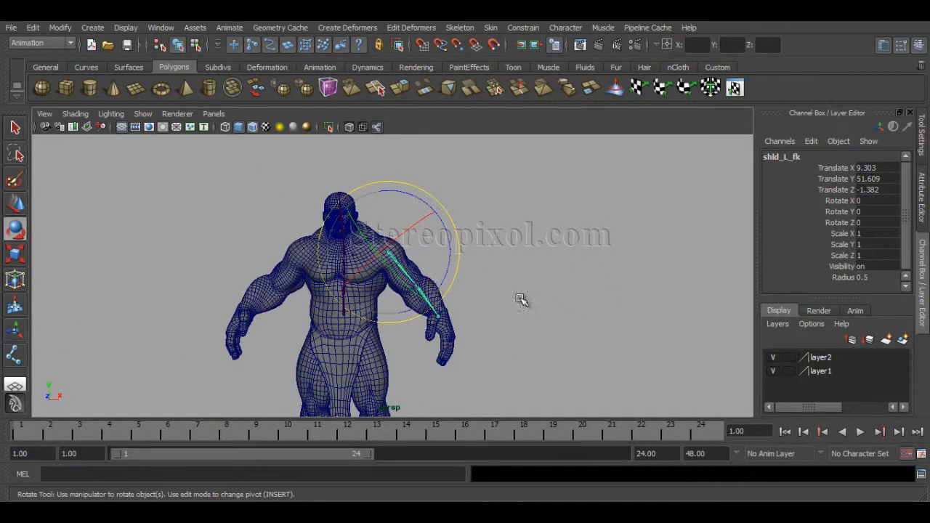
middle_click_drag(556, 318, 599, 249, "alt")
right_click_drag(598, 250, 523, 254, "alt")
middle_click_drag(521, 254, 512, 256, "alt")
middle_click_drag(574, 218, 570, 242, "alt")
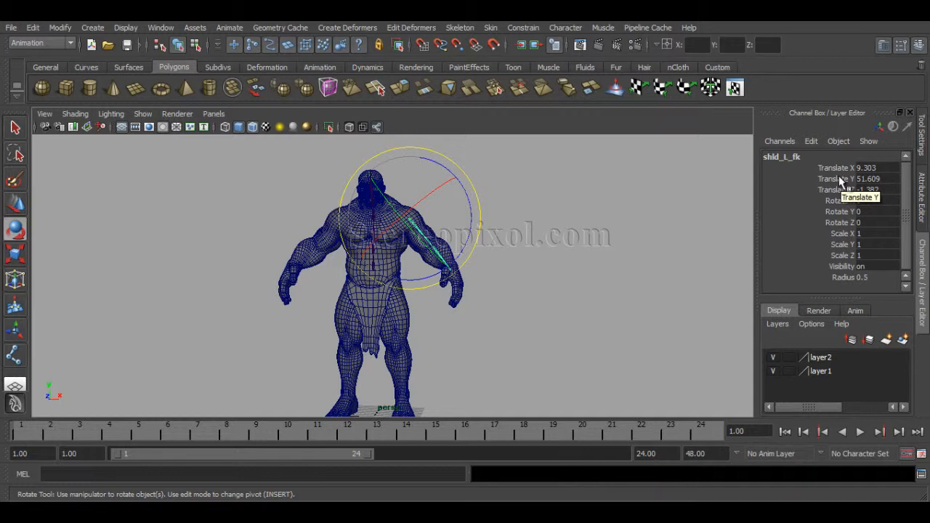
left_click_drag(880, 168, 882, 190)
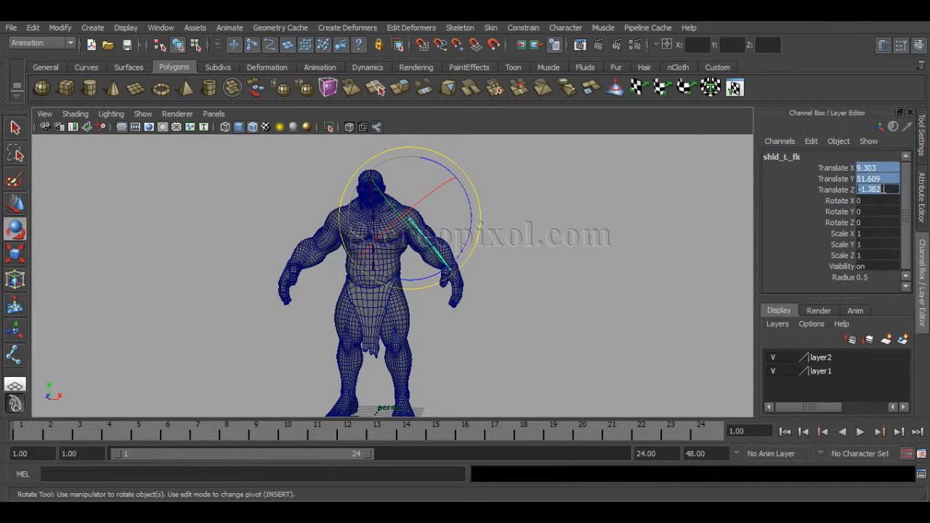
type("0")
key("Return")
middle_click_drag(488, 335, 484, 222, "alt")
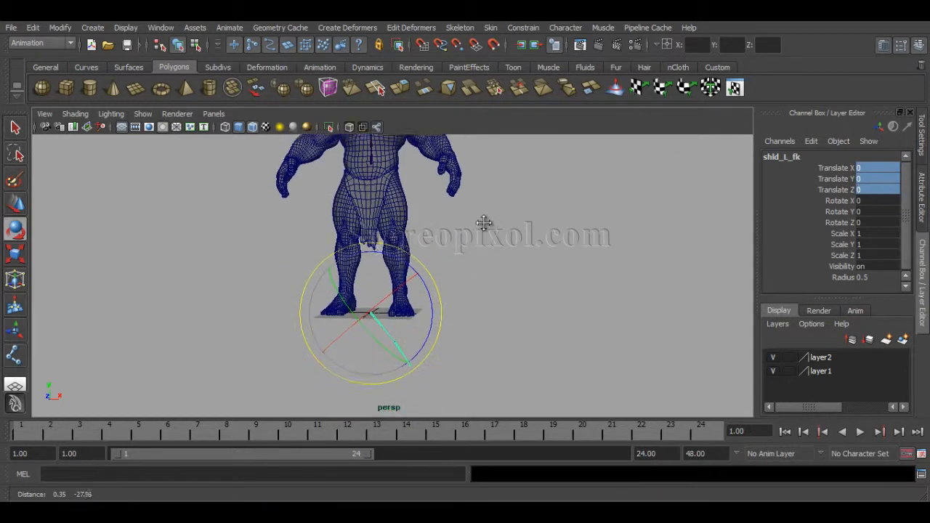
right_click_drag(448, 336, 501, 343, "alt")
key("ctrl+z")
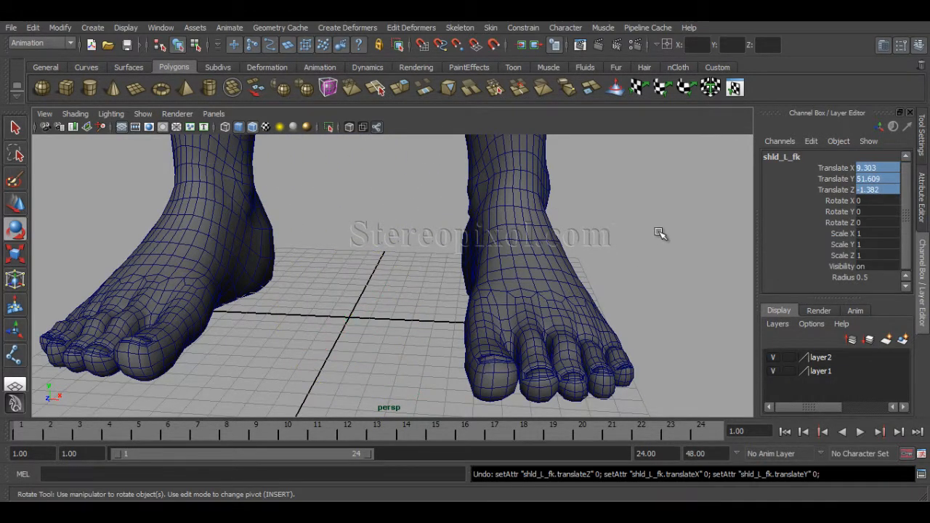
Examine the shoulder joint's placement in the body and its translate values with the Move Tool
right_click_drag(660, 232, 608, 168, "alt")
middle_click_drag(608, 168, 455, 307, "alt")
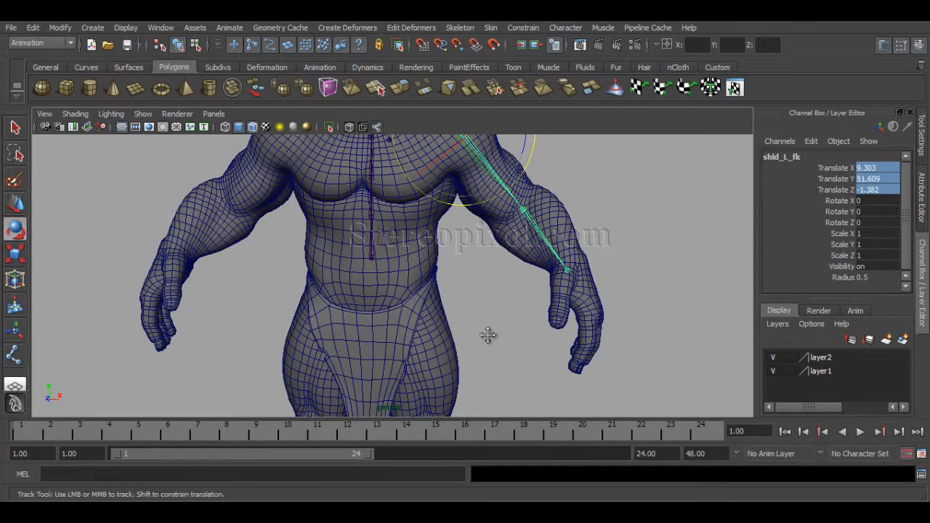
middle_click_drag(487, 334, 499, 428, "alt")
right_click_drag(456, 354, 525, 374, "alt")
left_click_drag(525, 374, 529, 374, "alt")
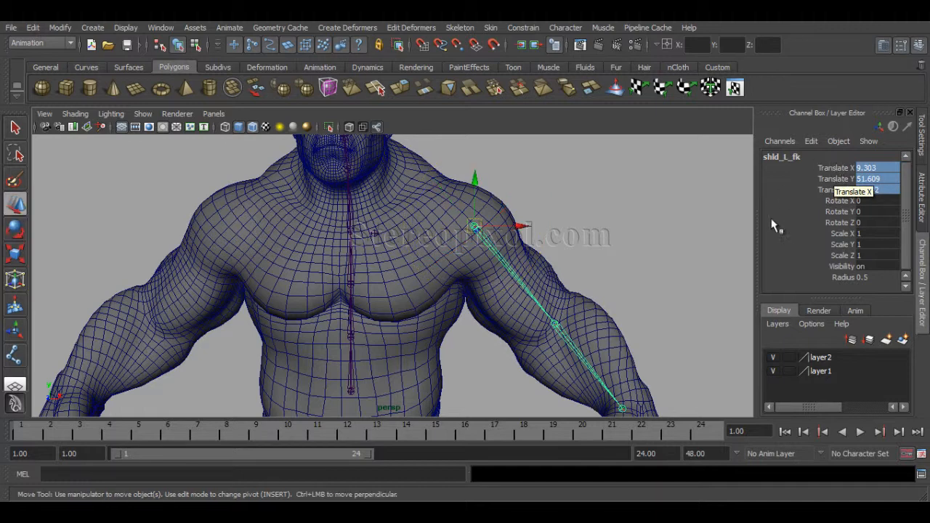
left_click(542, 235)
left_click_drag(542, 236, 528, 251, "alt")
left_click_drag(473, 200, 497, 289)
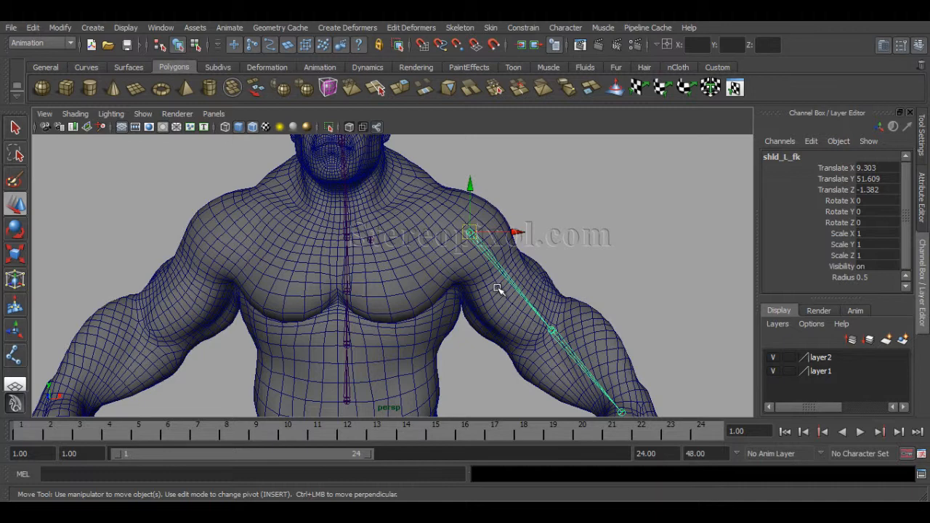
Parent the shoulder chain to clavicle_L_fk, and clavicle_L_fk to the upper chest joint of the spine
left_click_drag(370, 278, 339, 245, "alt")
scroll(422, 278, "up", 2)
left_click(342, 255)
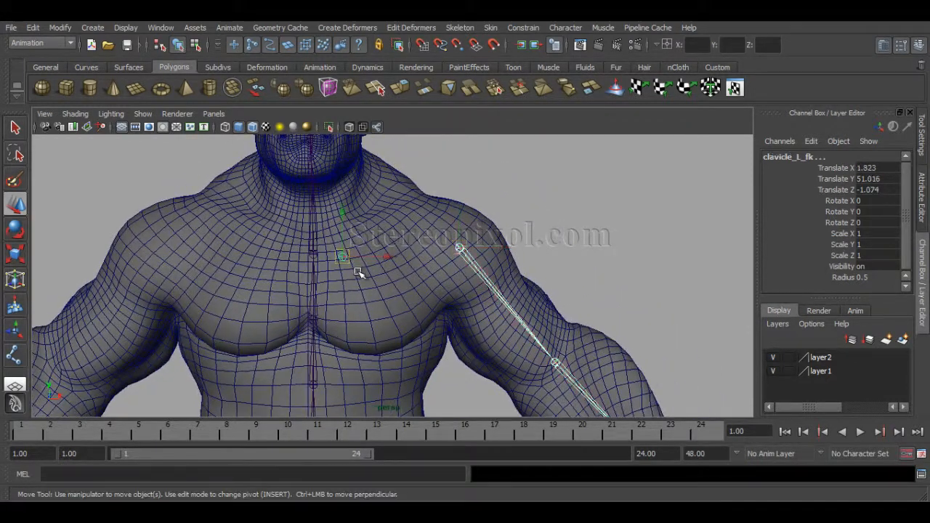
key("Down")
left_click(327, 256)
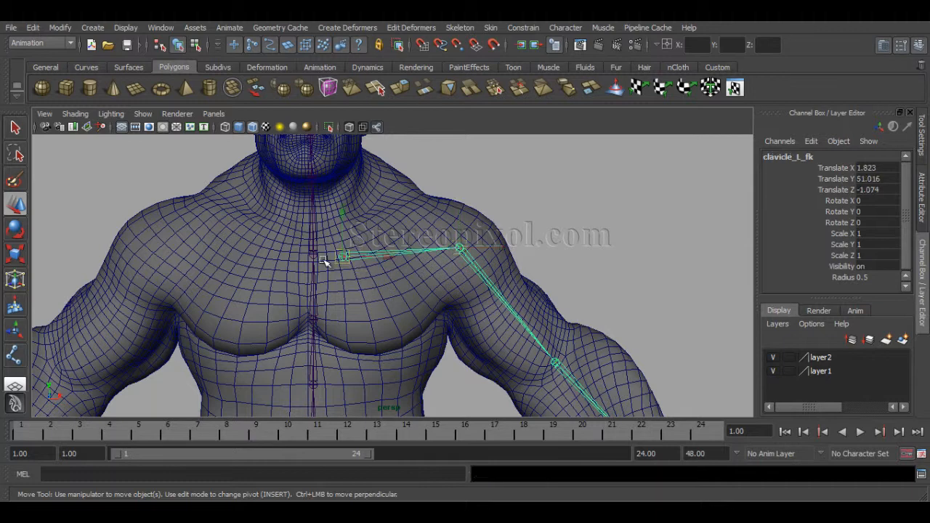
left_click(325, 243)
left_click(326, 245)
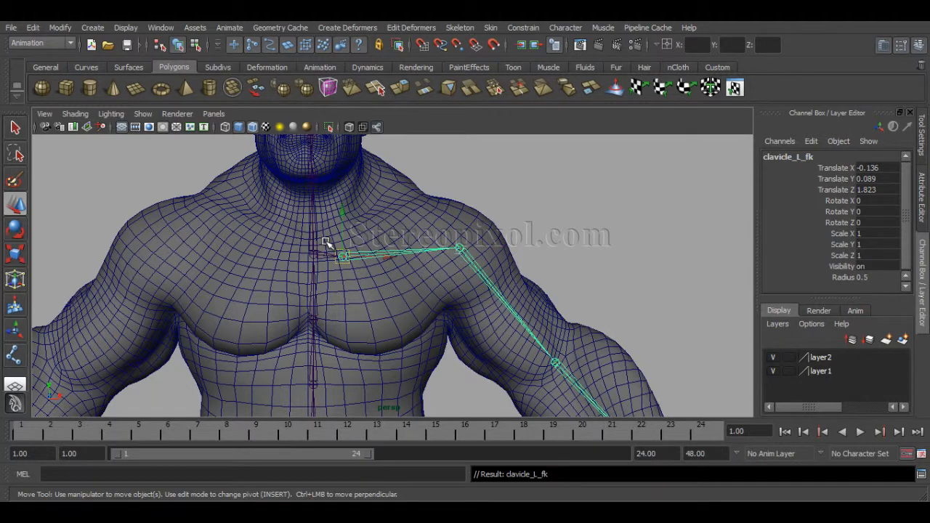
Open the Mirror Joint options for the arm chain starting at clavicle_L_fk
left_click_drag(342, 255, 459, 180, "alt")
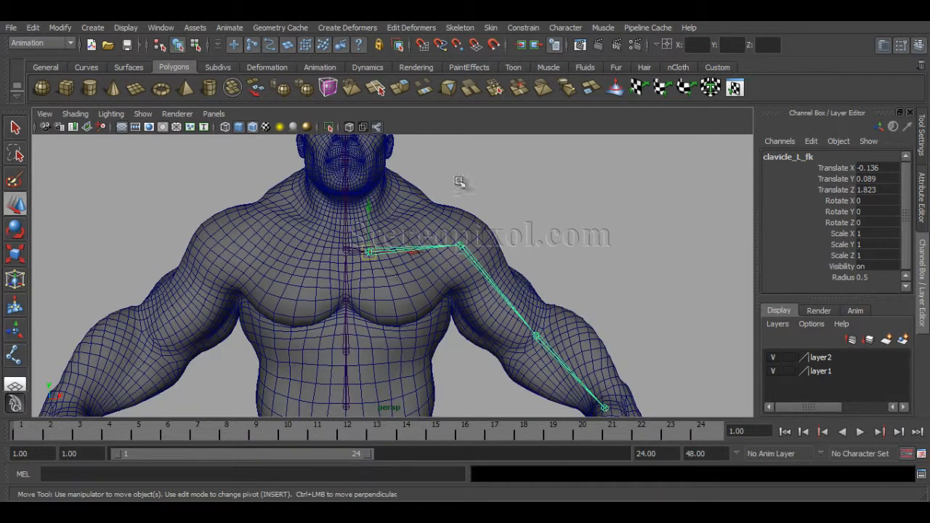
left_click(446, 274)
left_click_drag(446, 274, 409, 303, "alt")
left_click(363, 216)
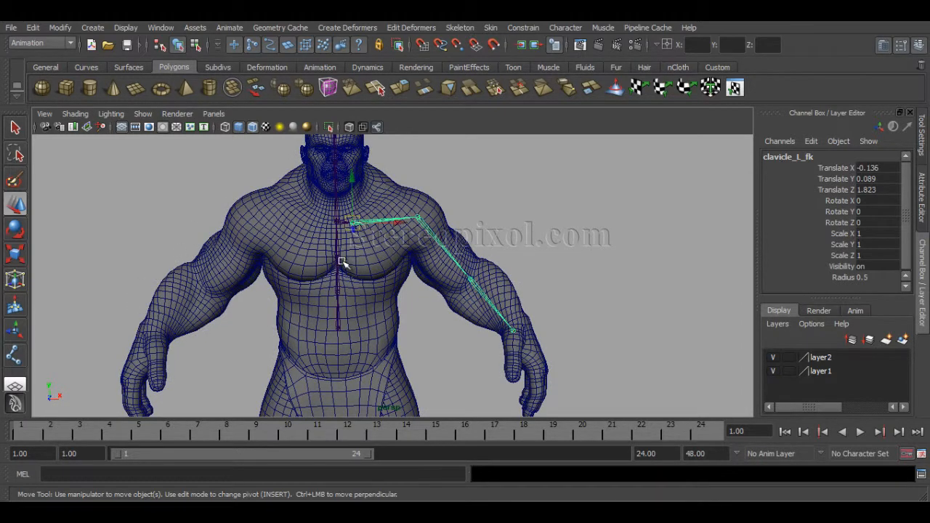
left_click_drag(348, 335, 379, 385, "alt")
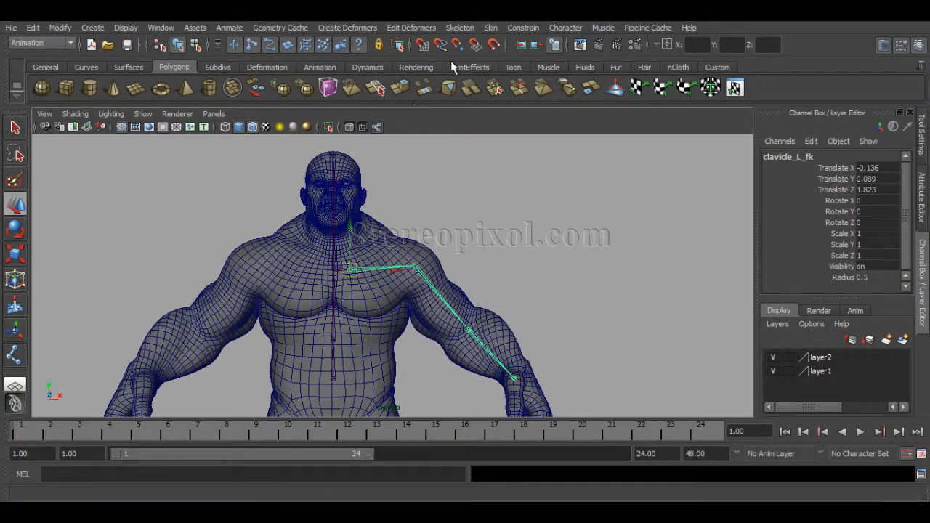
left_click(461, 29)
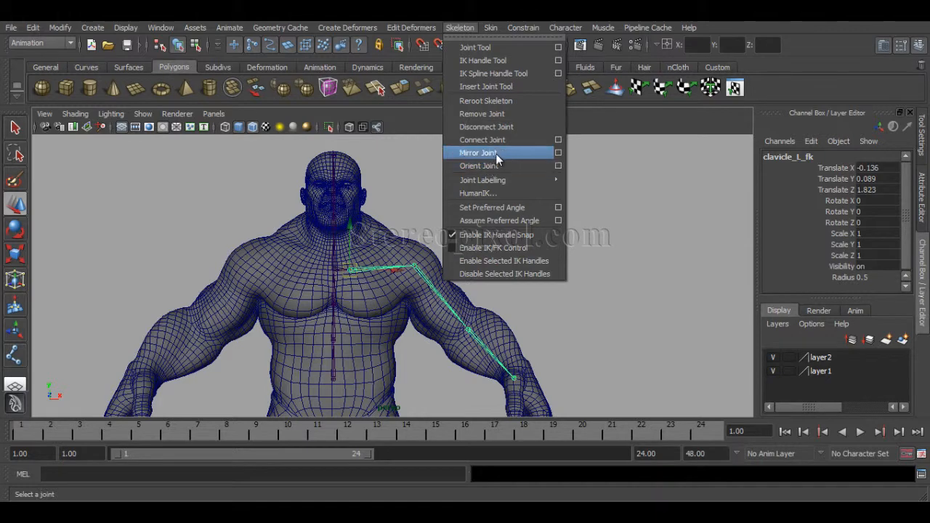
left_click(558, 153)
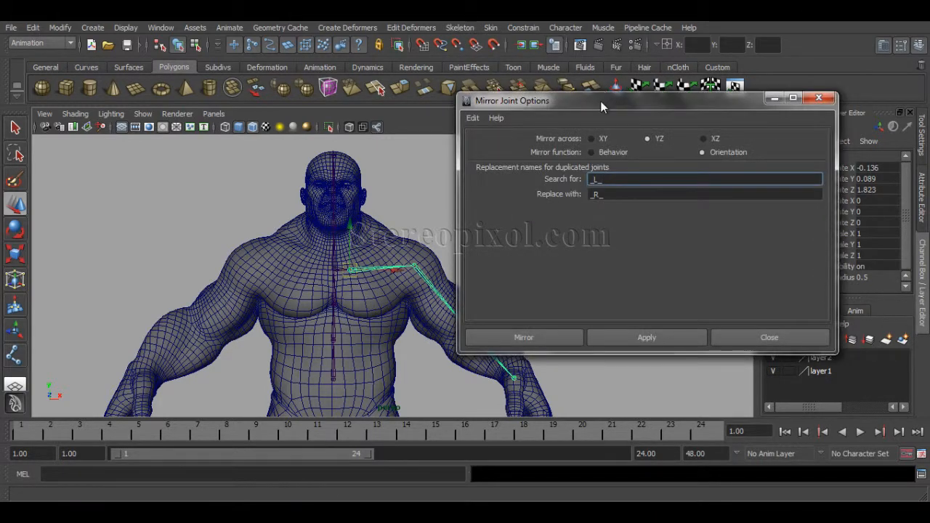
left_click_drag(600, 101, 696, 101)
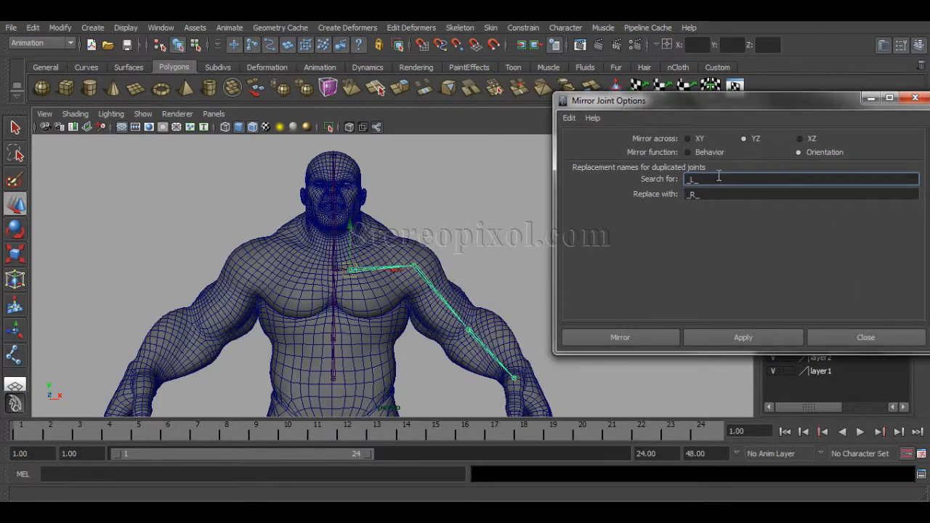
Clear the search and replacement names for duplicated joints and reset the Mirror Joint settings
double_click(716, 179)
key("BackSpace")
double_click(718, 194)
key("BackSpace")
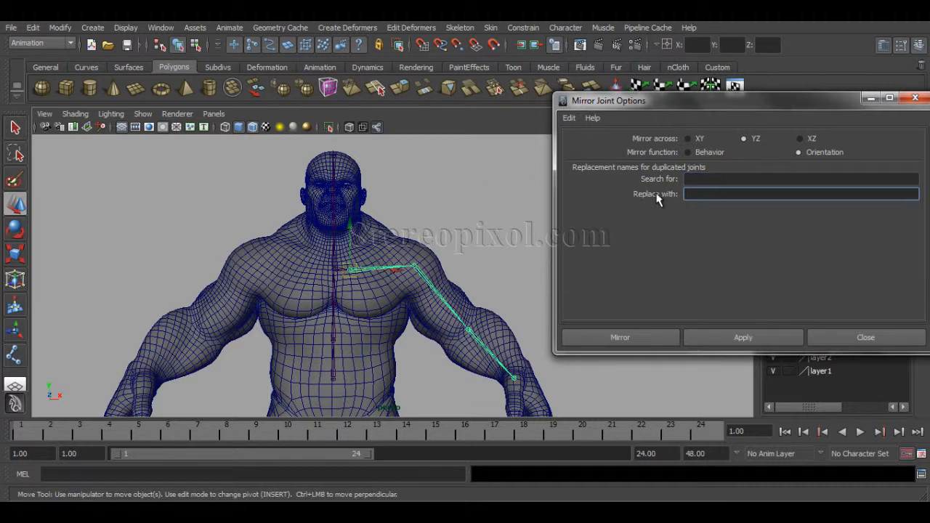
left_click(569, 118)
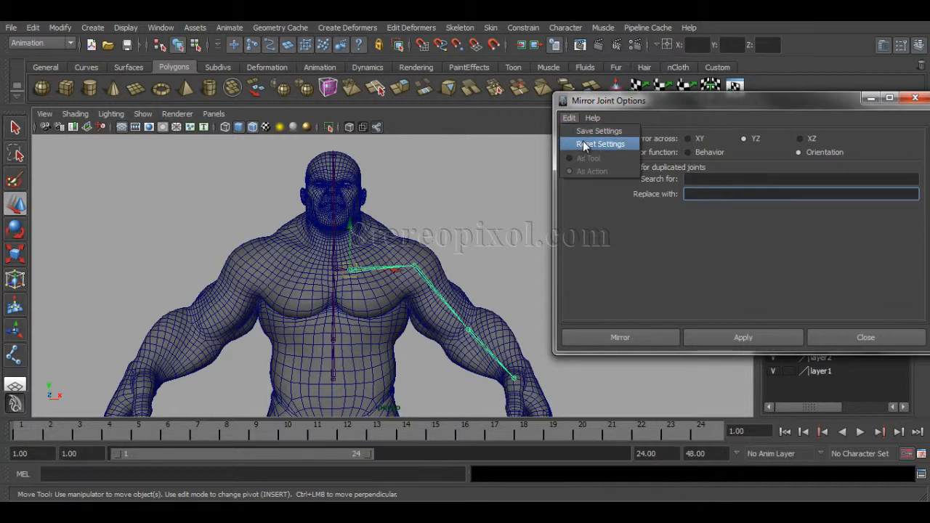
left_click(585, 145)
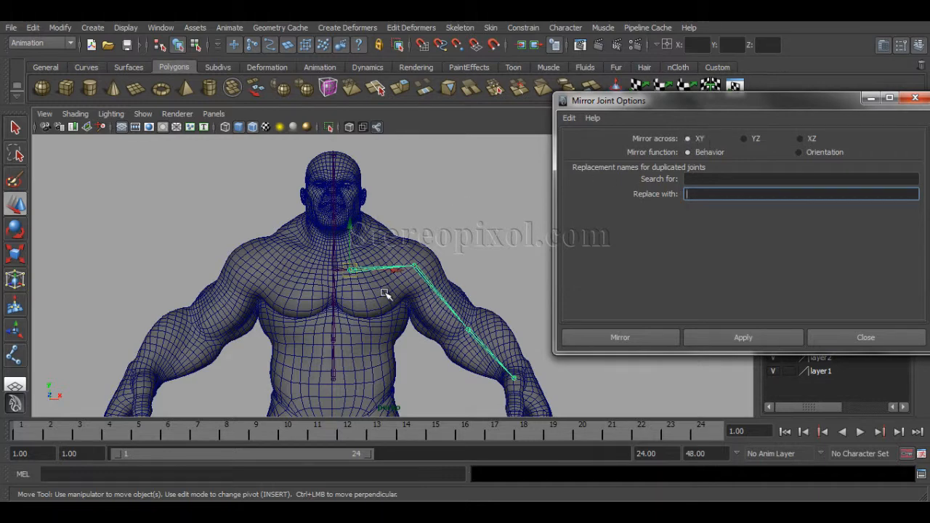
Try mirroring the left arm chain across XY with the Behavior function, and undo it
left_click_drag(467, 341, 305, 346, "alt")
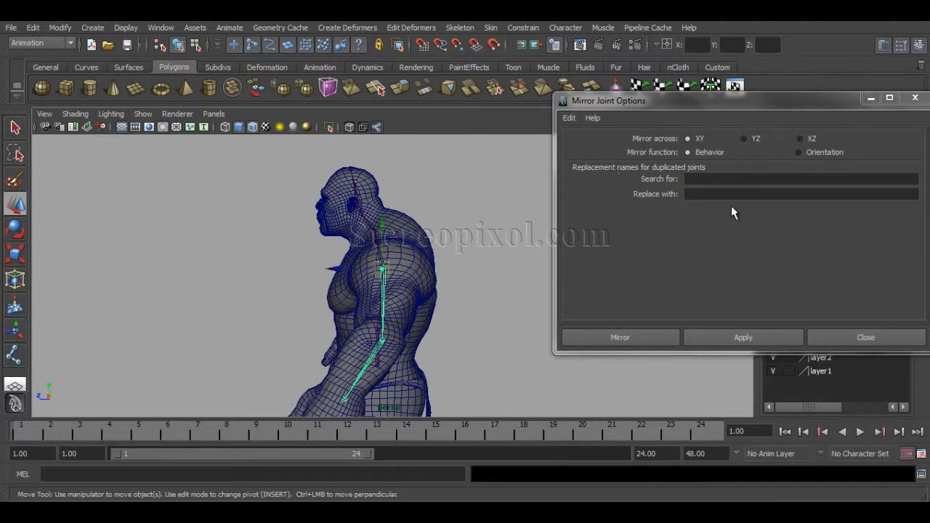
left_click(731, 337)
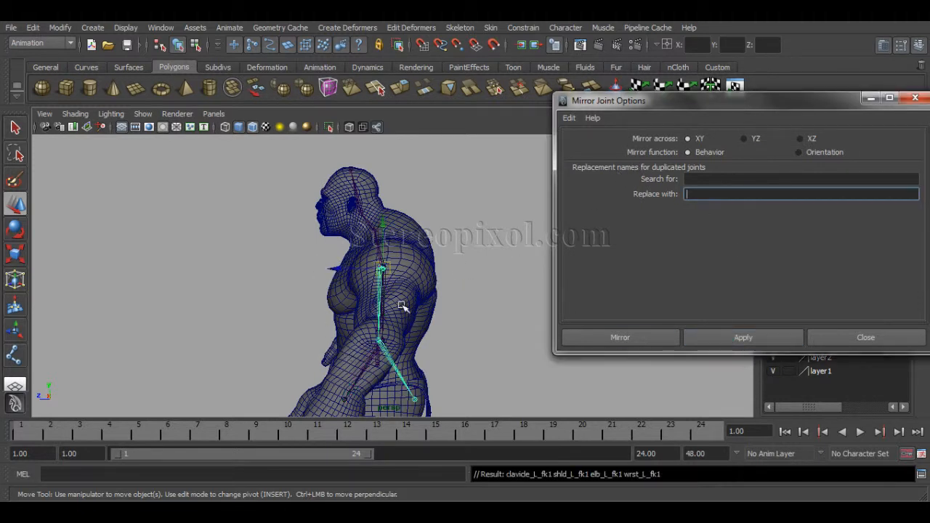
key("ctrl+z")
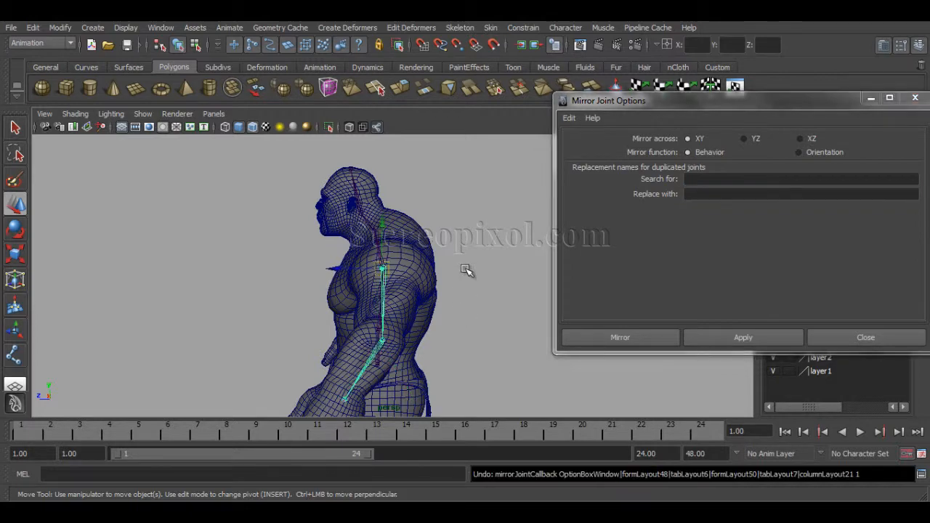
Set the joint mirroring plane to YZ after checking the axis directions in the front of the character
left_click_drag(263, 245, 380, 264, "alt")
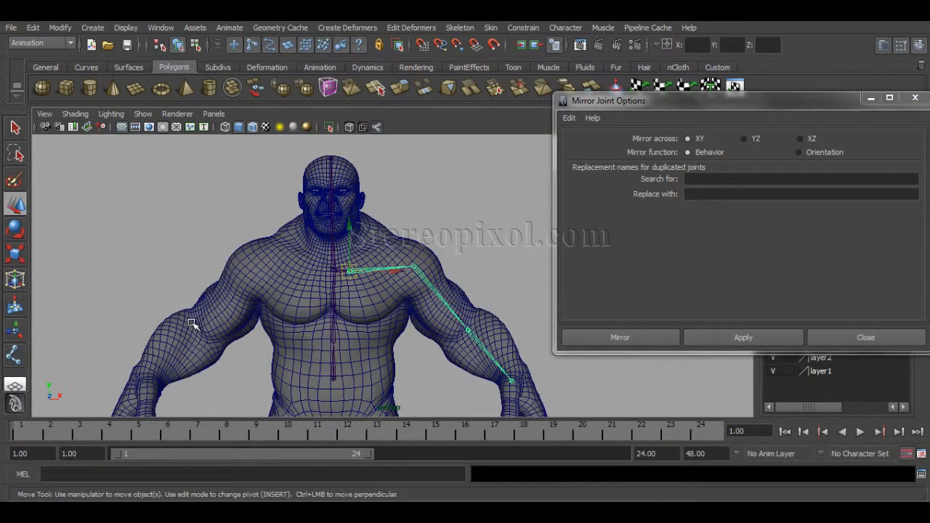
left_click_drag(191, 324, 321, 294, "alt")
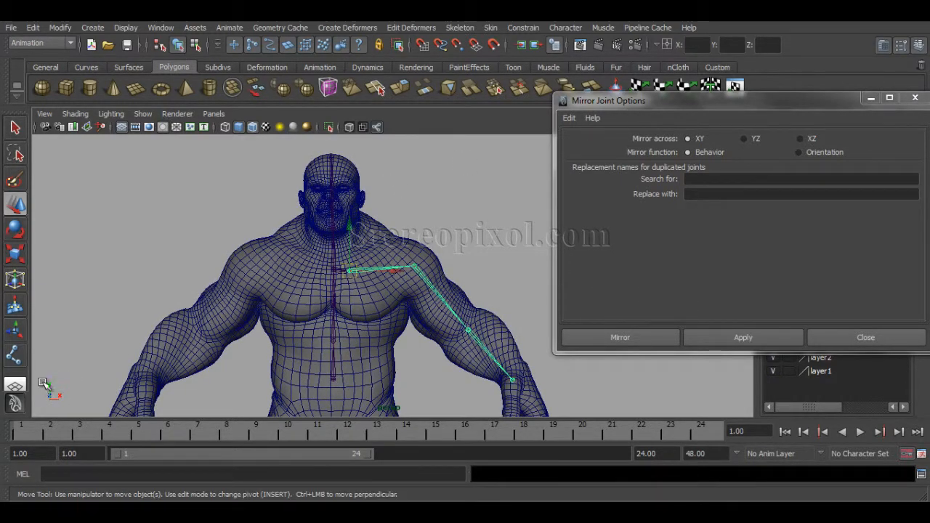
left_click(745, 139)
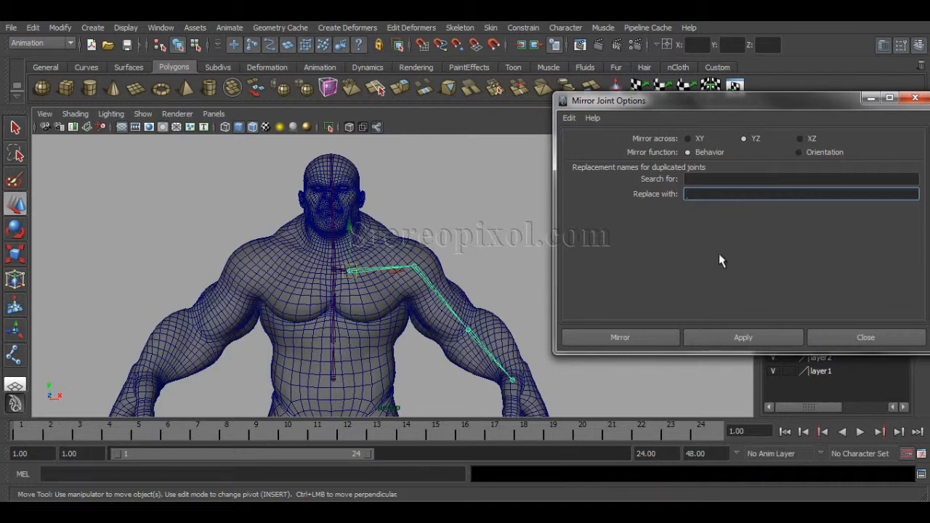
Mirror the left clavicle and arm chain across YZ with the Behavior function and no replacement names
left_click(624, 337)
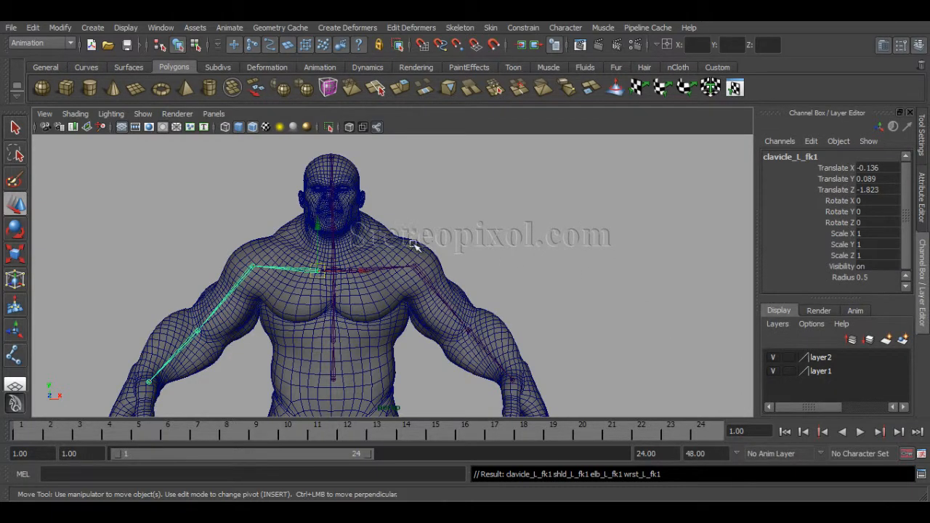
middle_click_drag(448, 254, 454, 225, "alt")
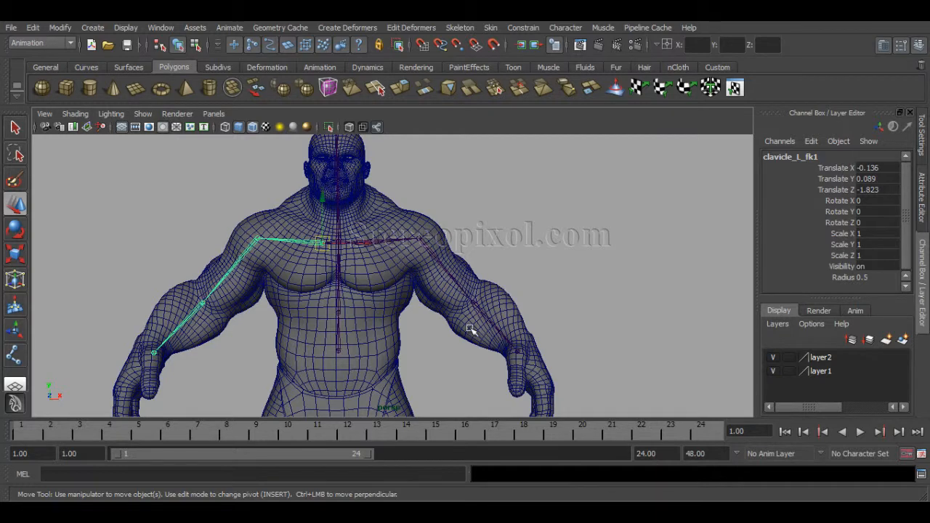
middle_click_drag(321, 305, 352, 301, "alt")
left_click(518, 228)
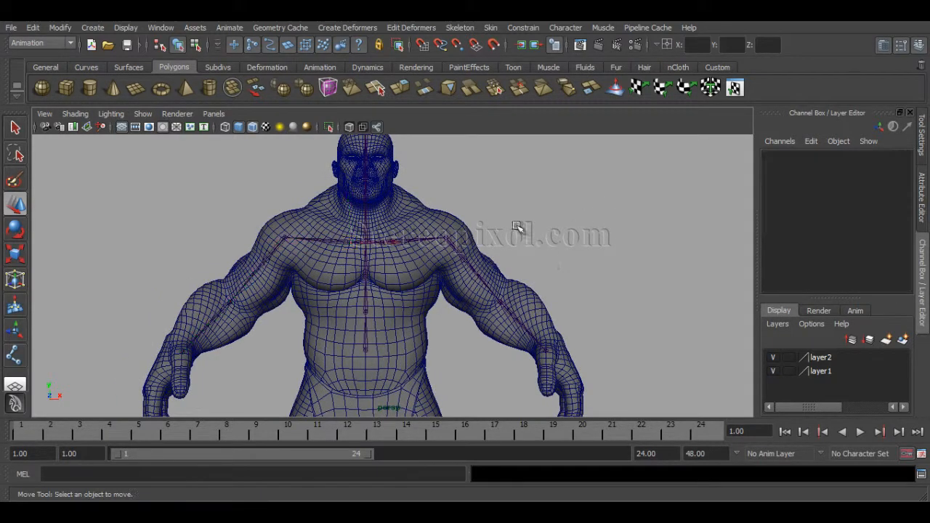
right_click_drag(425, 251, 559, 235, "alt")
middle_click_drag(242, 237, 301, 222, "alt")
Compare the names of the mirrored clavicle and shoulder joints with the original left shoulder joint
left_click(314, 253)
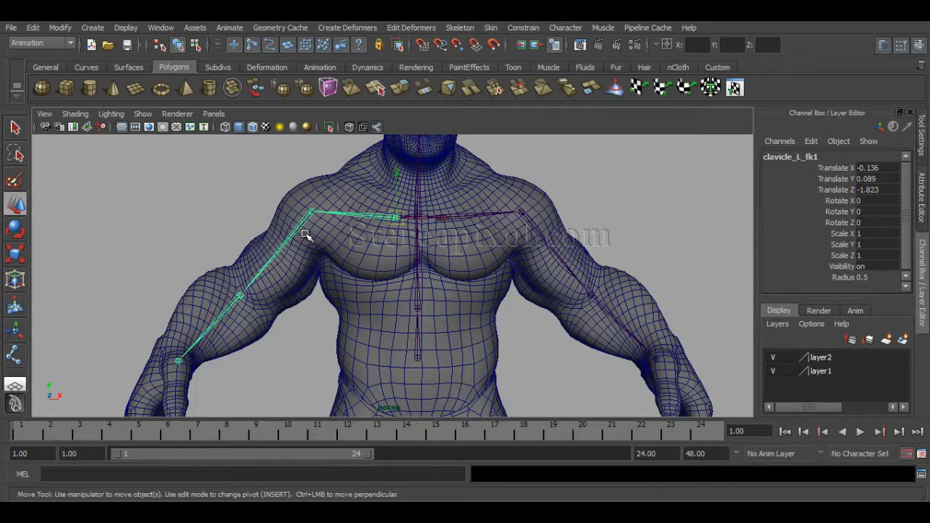
key("Down")
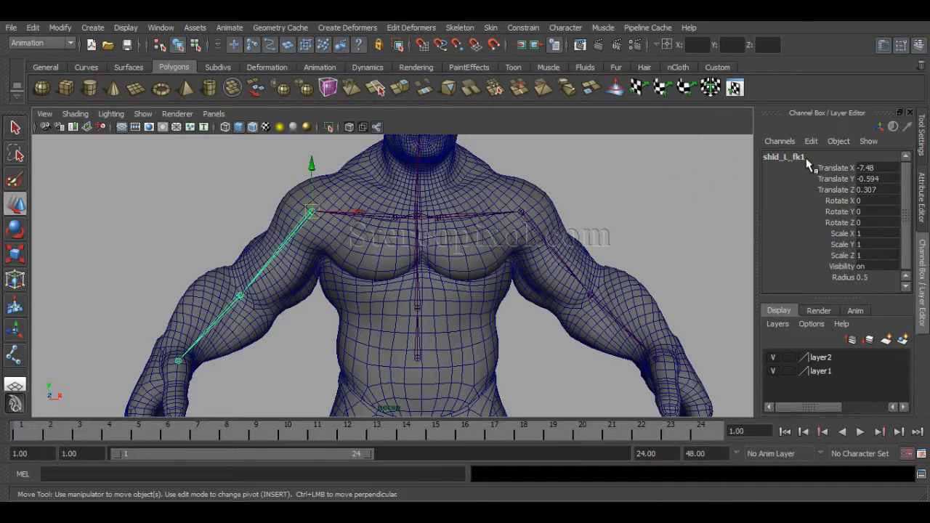
left_click(533, 225)
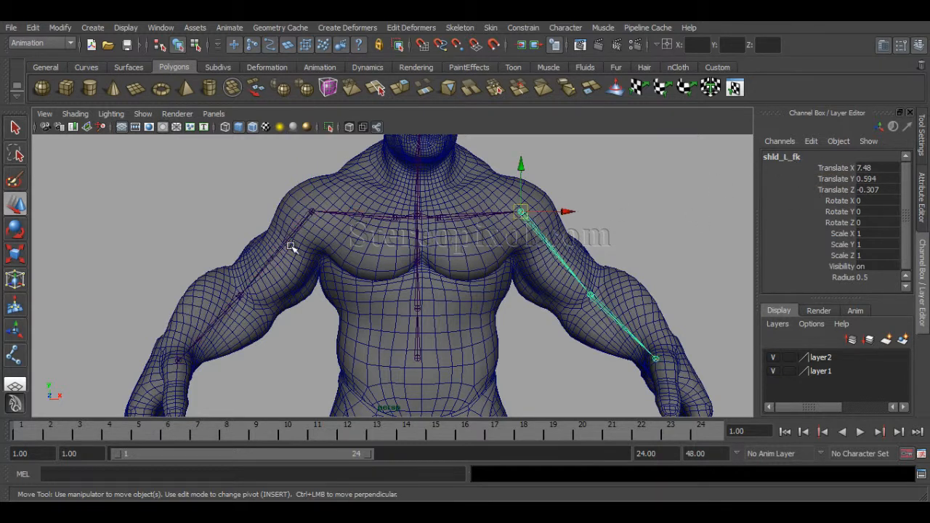
left_click(291, 266)
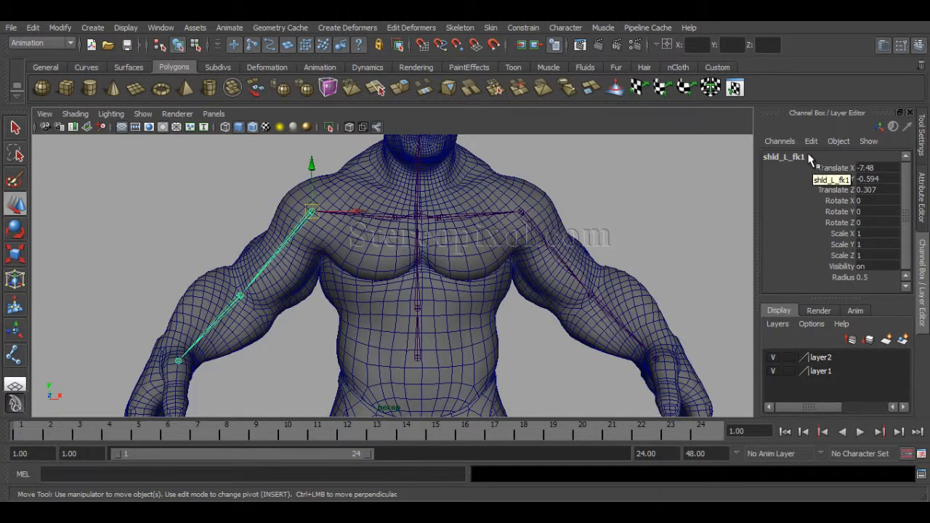
left_click(329, 278)
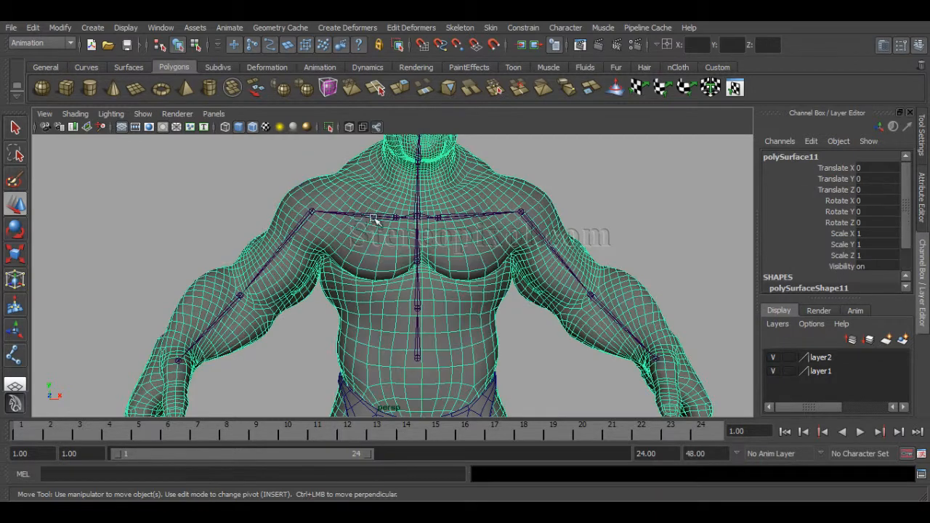
Delete the mirrored arm chain starting at clavicle_L_fk1
left_click(267, 169)
left_click_drag(353, 202, 361, 249)
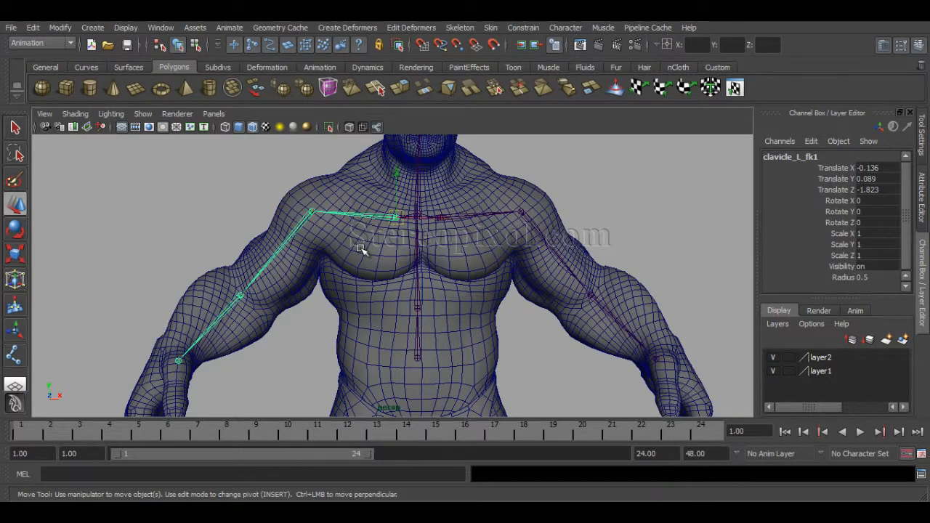
left_click(362, 249)
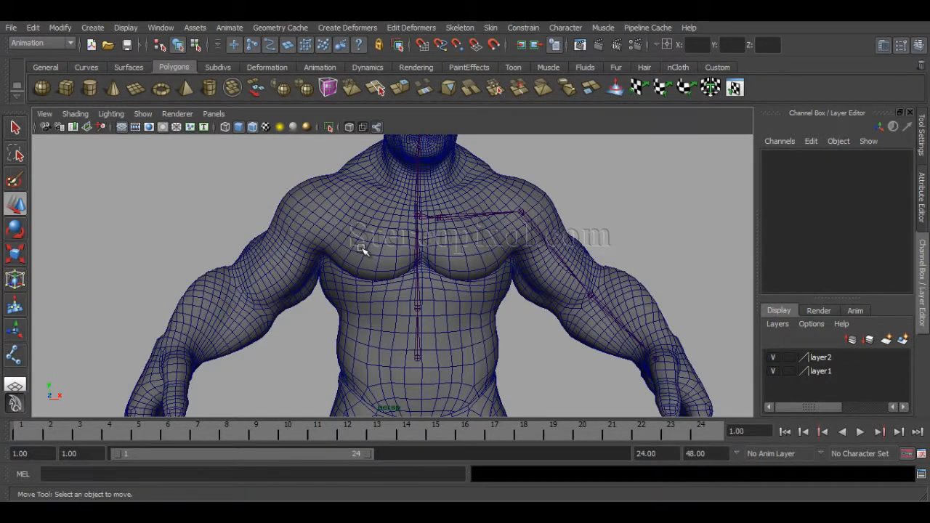
Open the Mirror Joint options for the clavicle_L_fk chain and set the duplicated joint names to replace _L_ with _R_
left_click(481, 213)
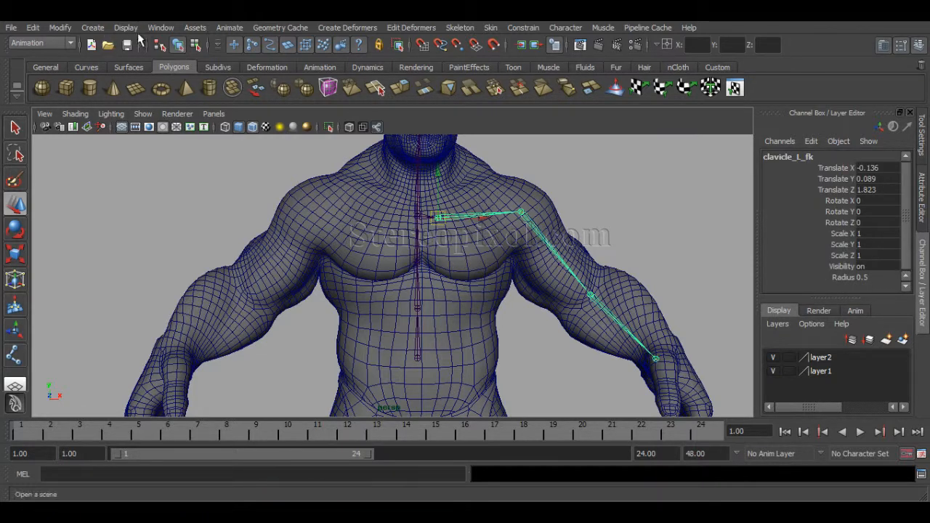
left_click(460, 28)
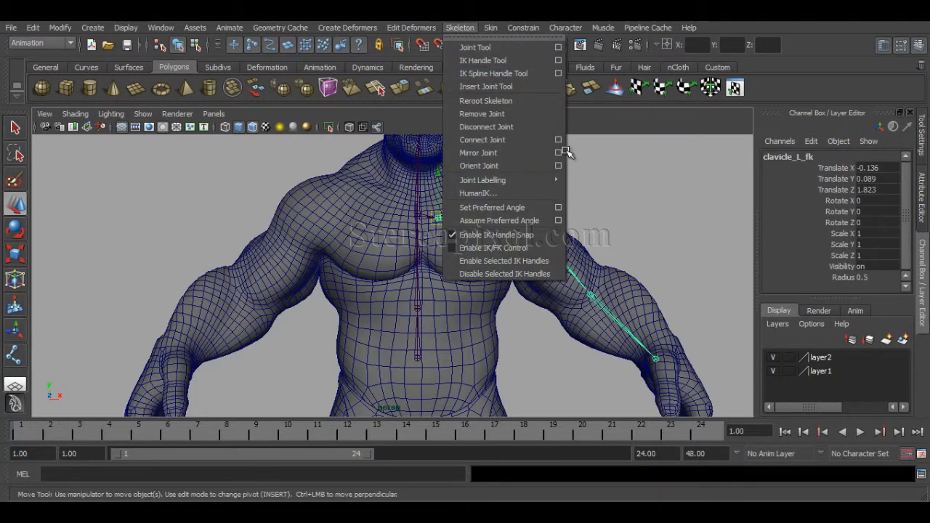
left_click(558, 153)
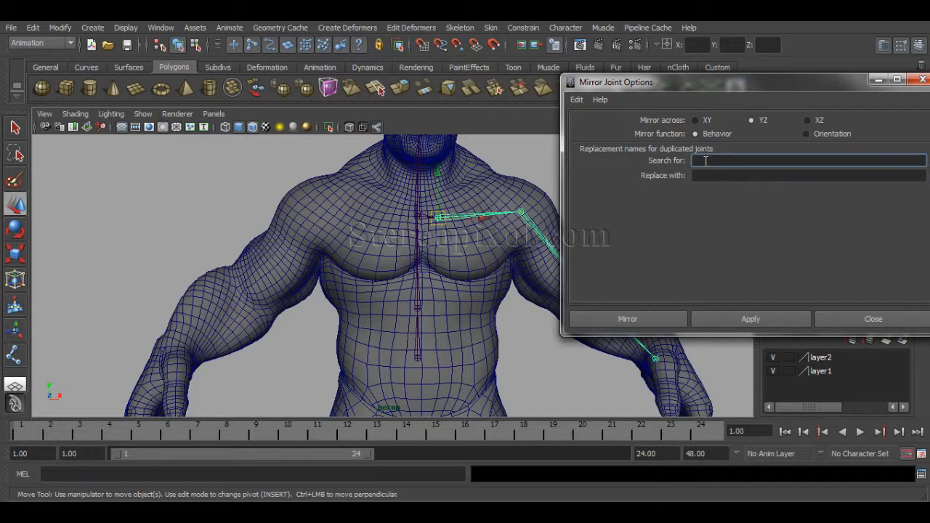
type("L_")
left_click(716, 177)
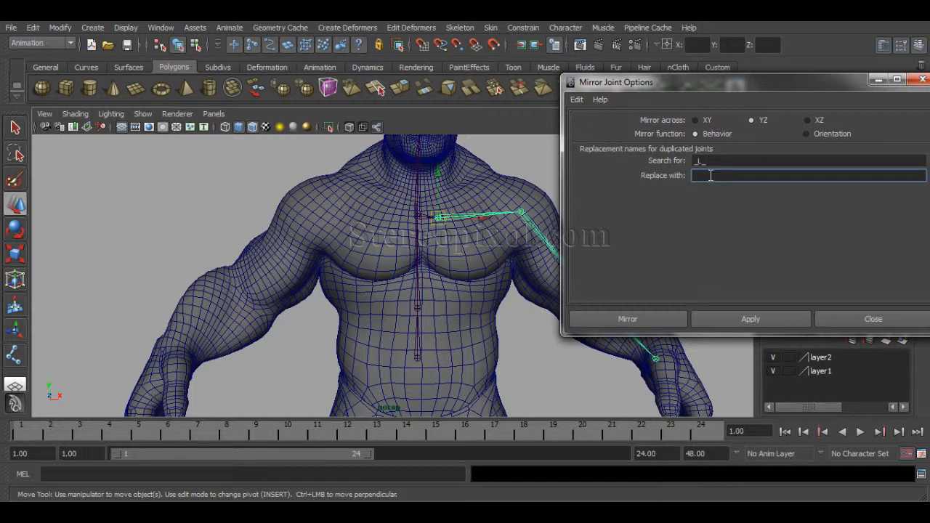
type("_R_")
left_click_drag(698, 176, 687, 178)
left_click(711, 161)
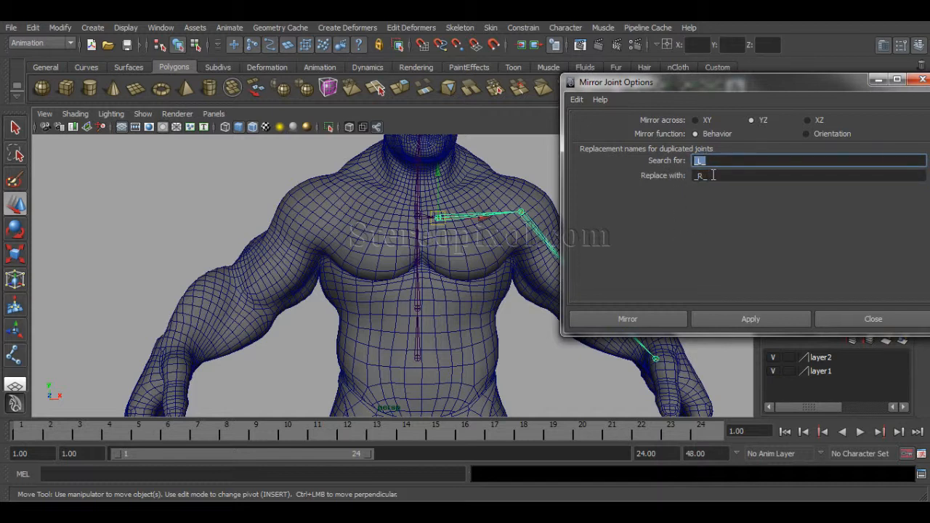
key("Tab")
Mirror the clavicle_L_fk chain across YZ with the Behavior function and the _L_ to _R_ name replacement
left_click_drag(708, 82, 290, 71)
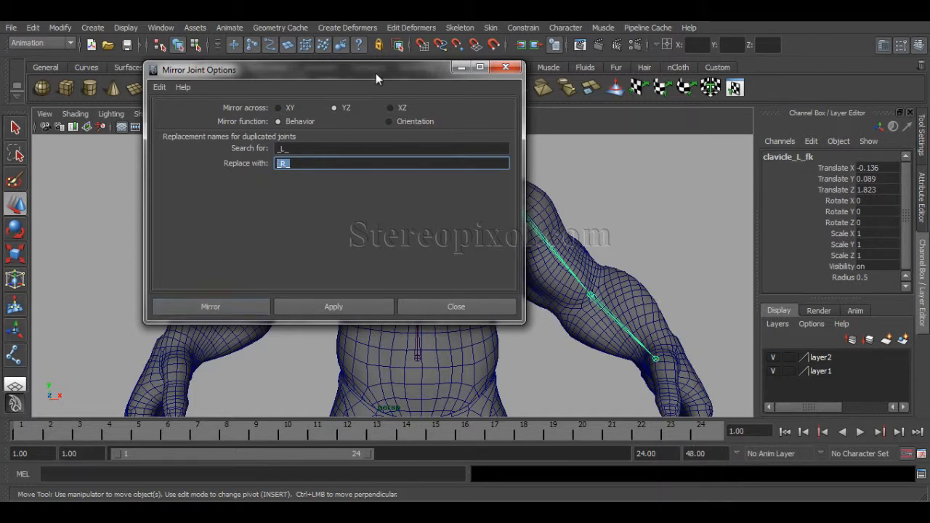
left_click_drag(376, 73, 291, 79)
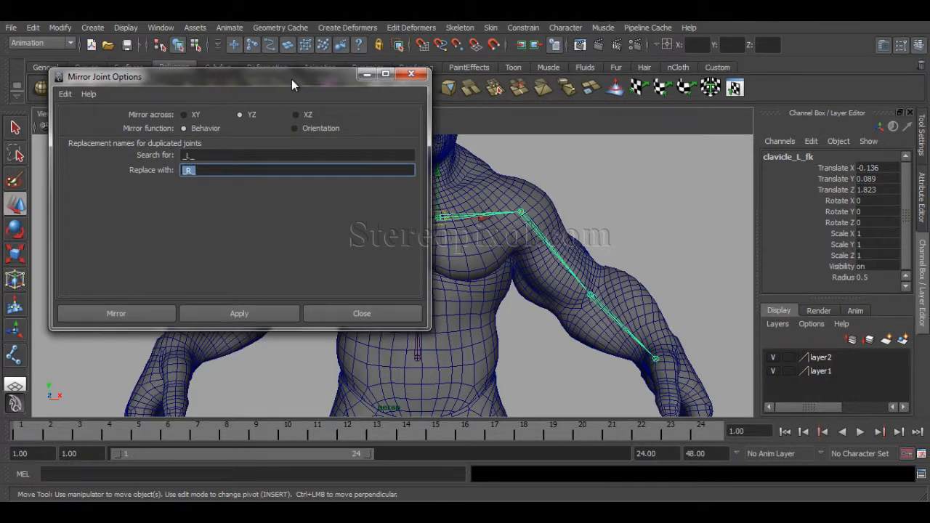
left_click(142, 320)
middle_click_drag(532, 323, 492, 324, "alt")
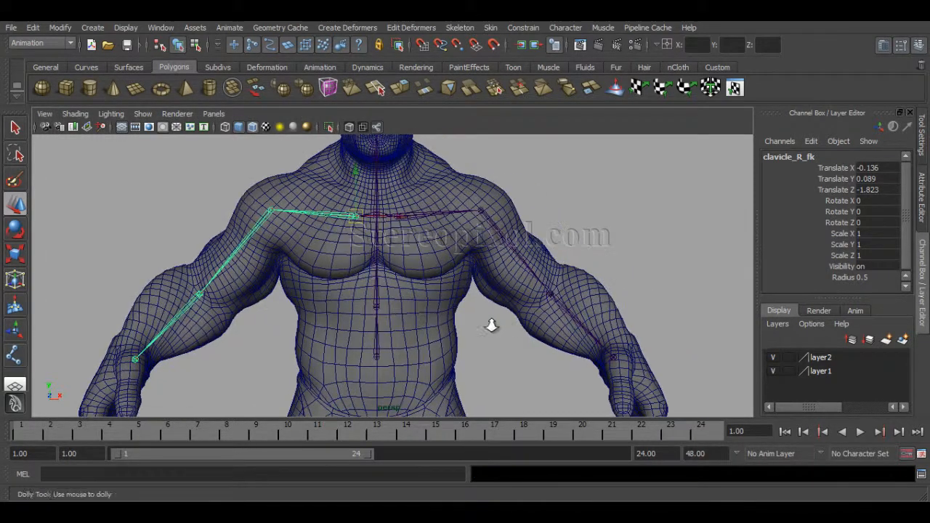
right_click_drag(491, 324, 451, 324, "alt")
left_click(450, 324, "alt")
middle_click_drag(465, 324, 472, 325, "alt")
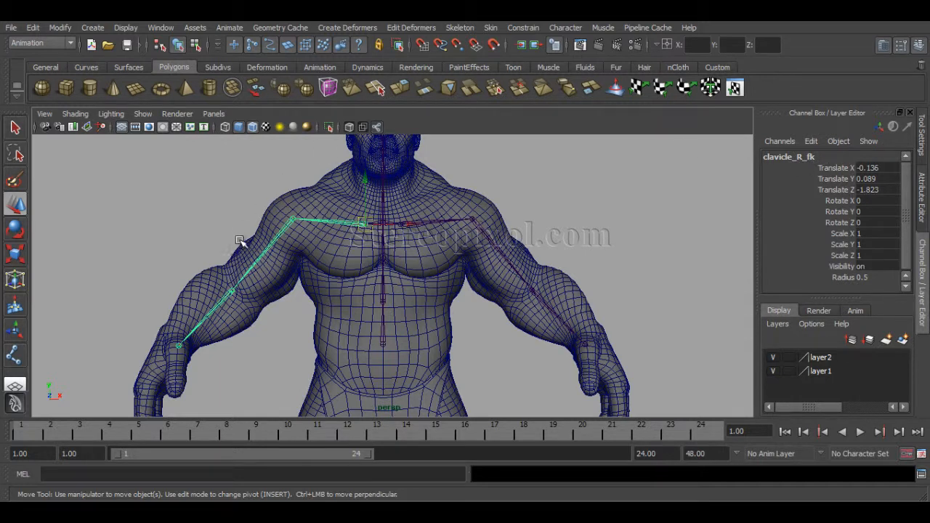
Check the names of the mirrored shoulder, elbow, wrist and clavicle joints, and clear the selection
left_click_drag(241, 242, 316, 276)
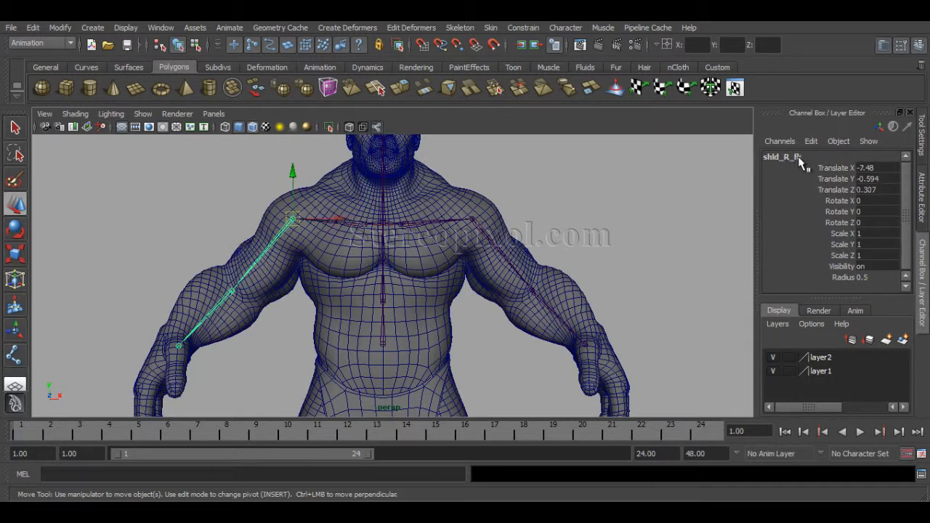
left_click_drag(207, 312, 244, 332)
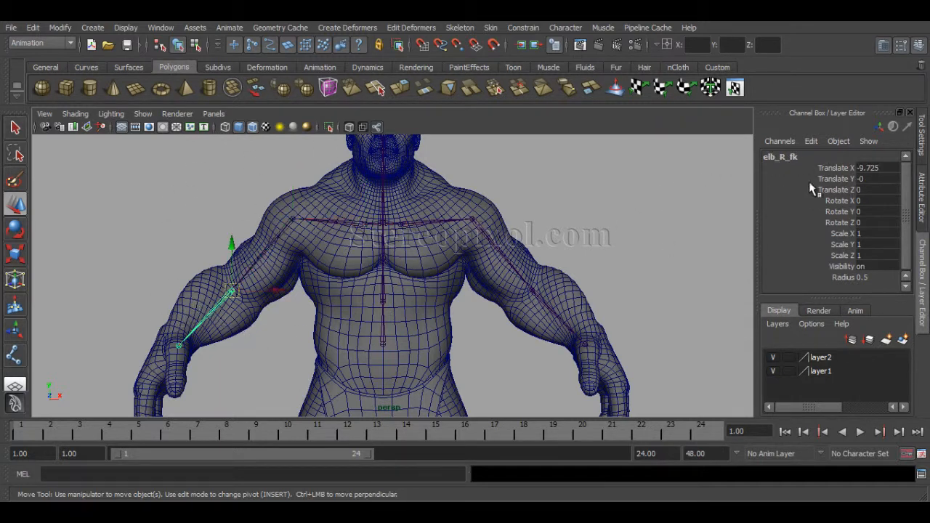
left_click(178, 344)
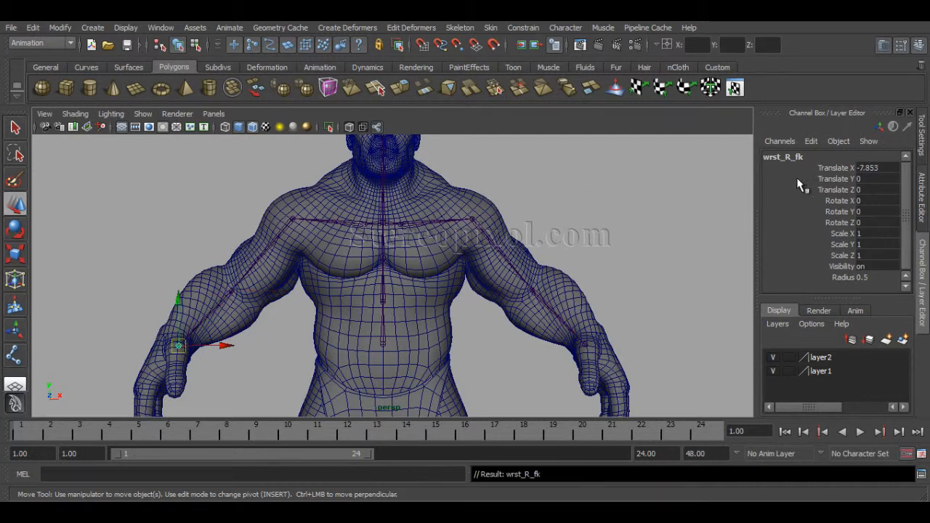
key("Up")
key("Up")
key("Up")
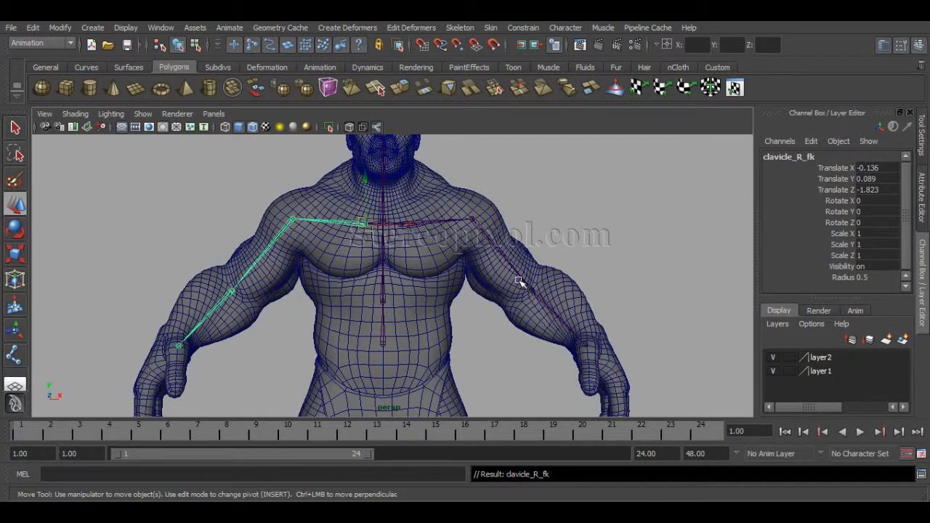
key("Up")
left_click(579, 150)
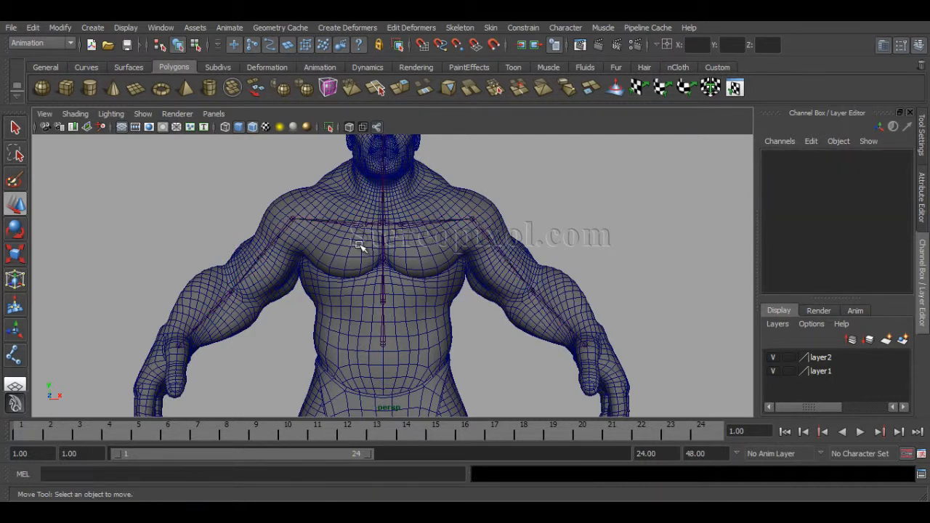
Reopen the Mirror Joint options to review the mirror function, keeping the character's arms in view beside them
left_click(470, 28)
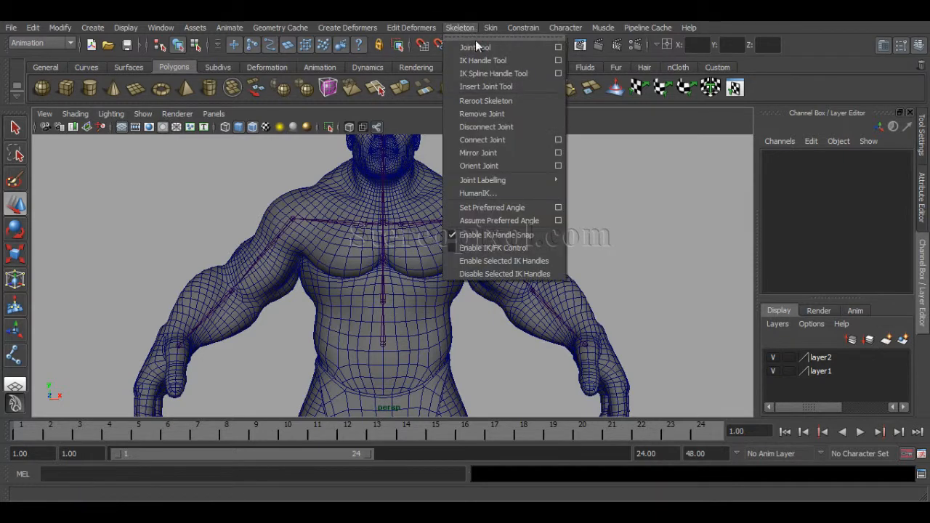
left_click(558, 153)
left_click(241, 115)
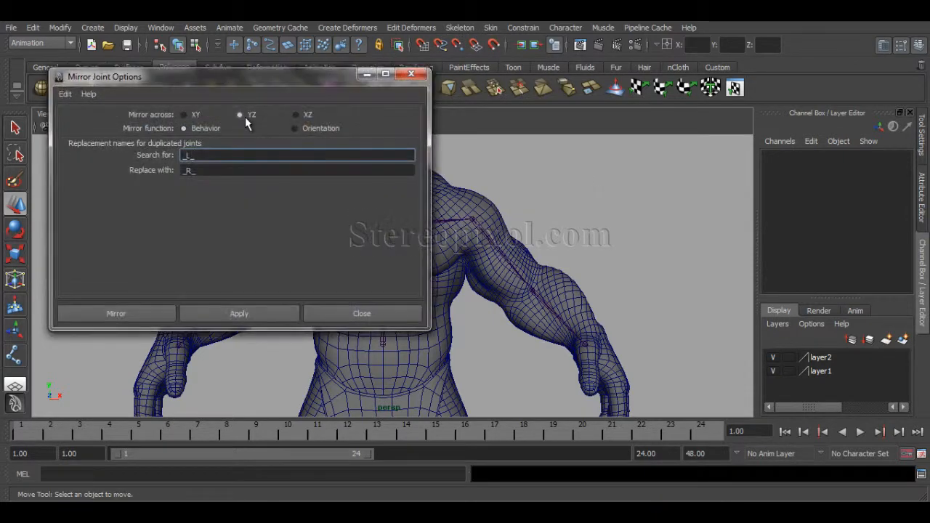
left_click_drag(300, 76, 793, 40)
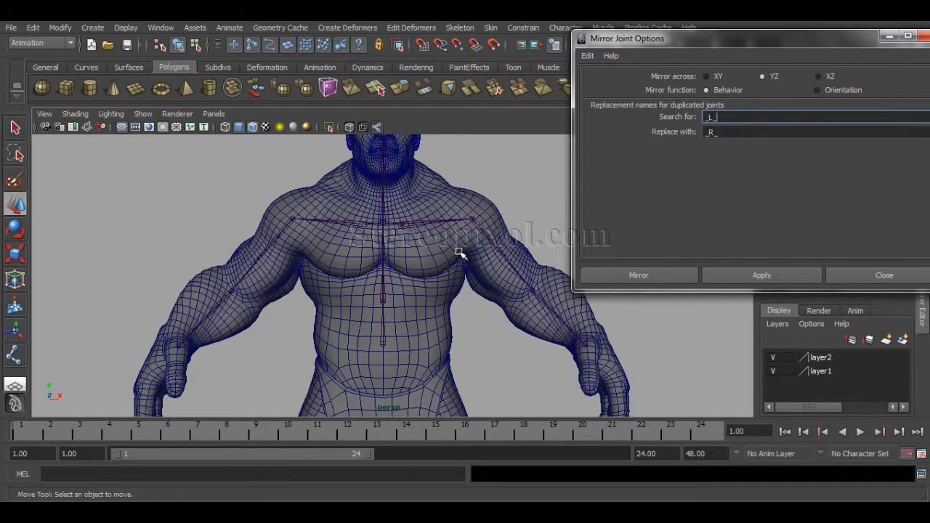
middle_click_drag(462, 324, 406, 342, "alt")
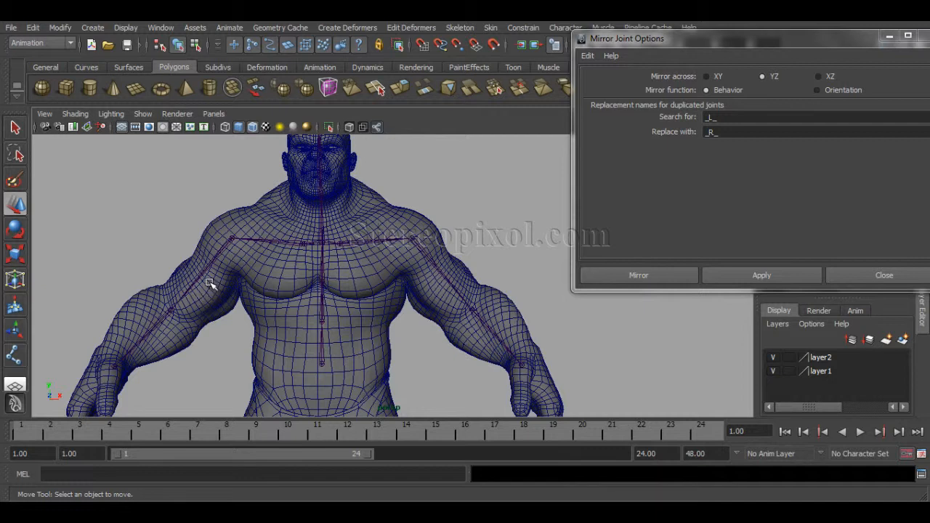
Test the Behavior mirroring by rotating both shoulder joints together, undo the rotation and clear the selection
left_click(218, 260)
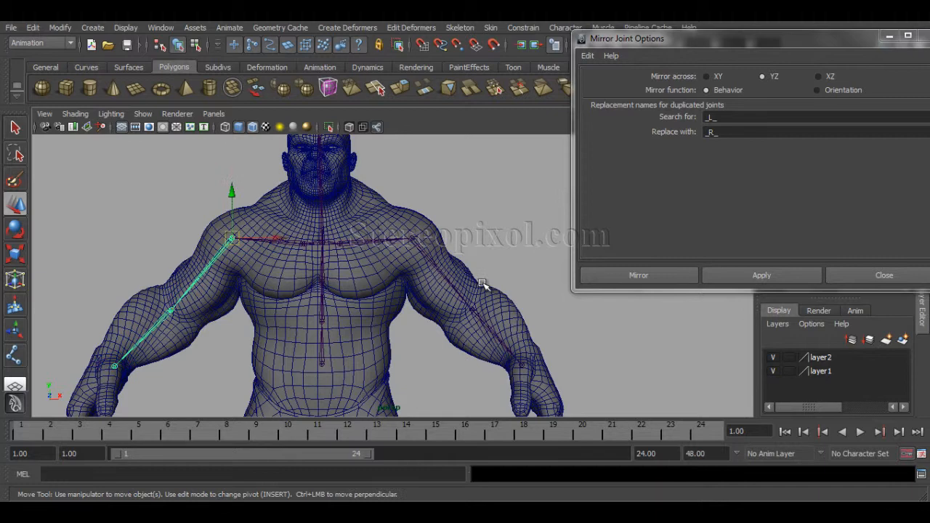
left_click(435, 266, "shift")
key("e")
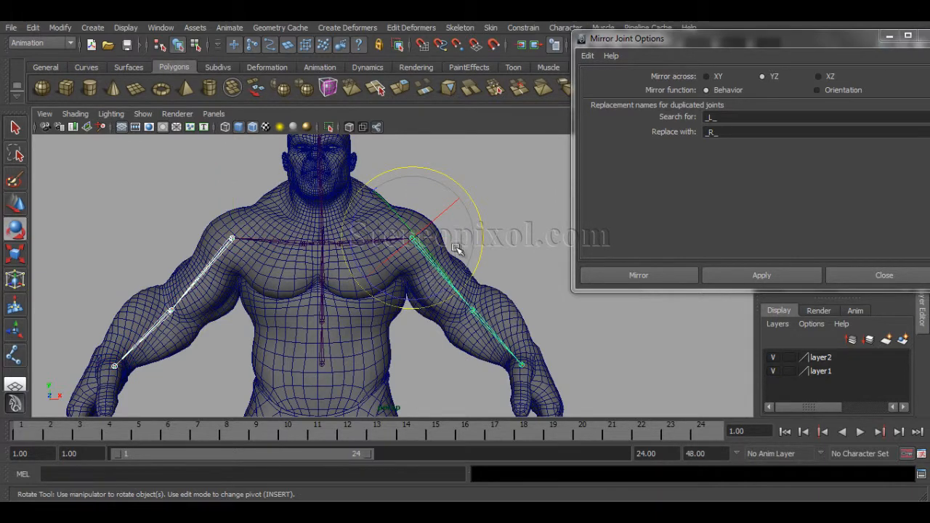
mouse_move(408, 298)
left_mouse_down()
mouse_move(436, 290)
mouse_move(425, 210)
mouse_move(429, 232)
mouse_move(385, 316)
mouse_move(445, 266)
mouse_move(391, 308)
mouse_move(439, 284)
mouse_move(436, 218)
mouse_move(394, 315)
mouse_move(442, 280)
mouse_move(419, 305)
left_mouse_up()
key("ctrl+z")
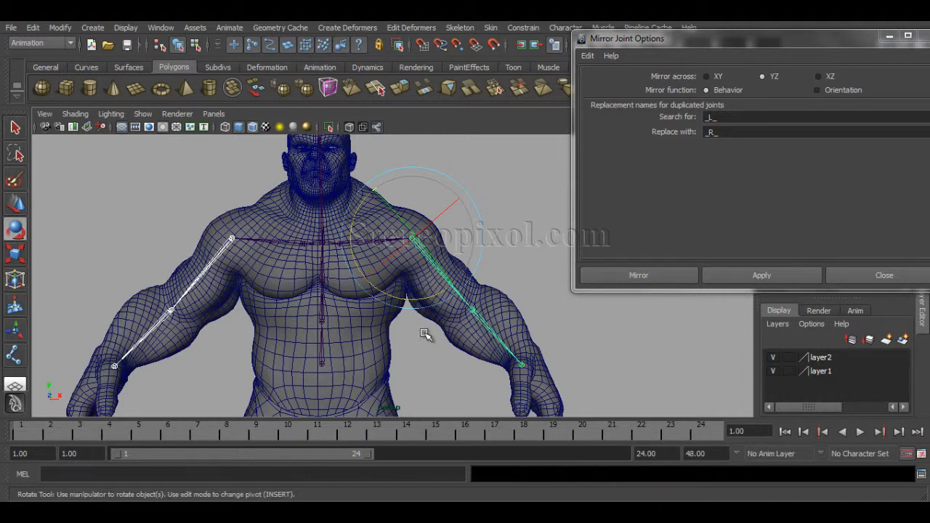
left_click(425, 335)
Test-rotate the left shoulder joint about 33° and the mirrored one about 42° around Z separately, undoing each rotation
left_click(431, 260)
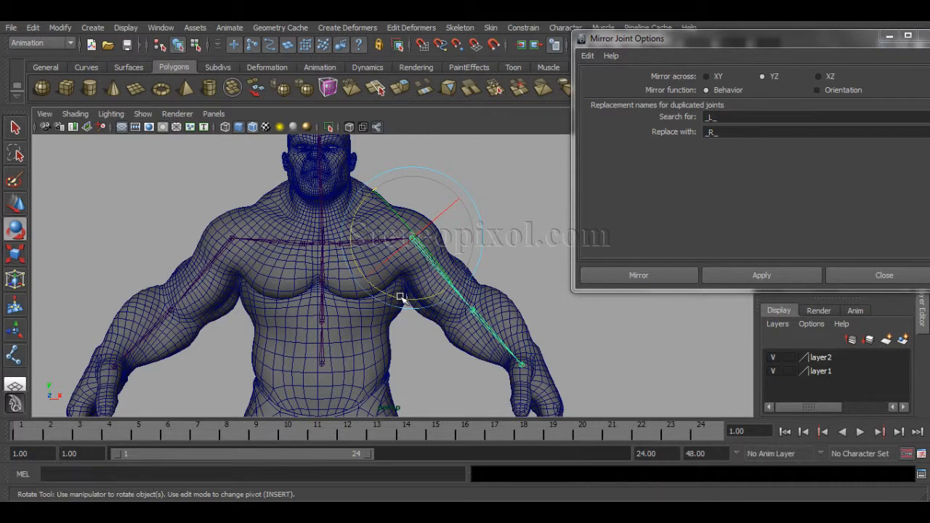
mouse_move(399, 298)
left_mouse_down()
mouse_move(431, 277)
mouse_move(415, 305)
left_mouse_up()
key("ctrl+z")
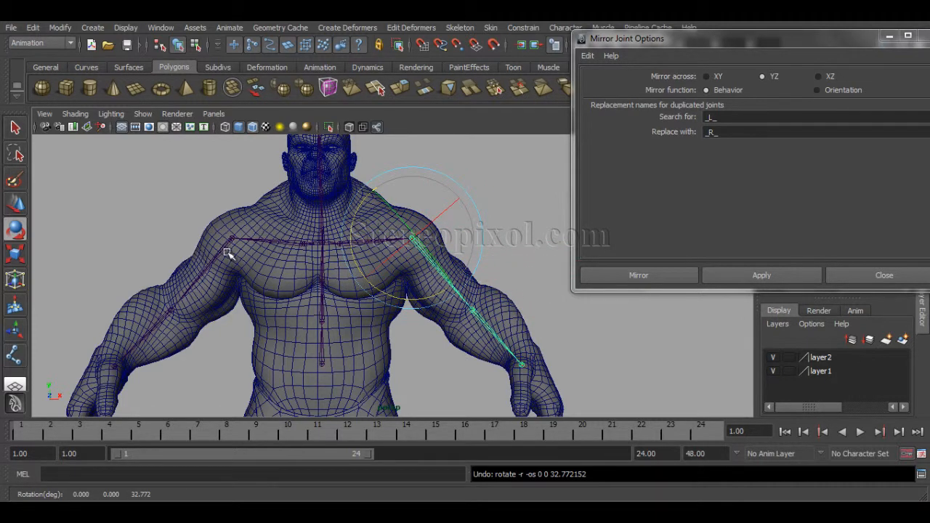
left_click(208, 273)
left_click_drag(260, 294, 207, 318)
key("ctrl+z")
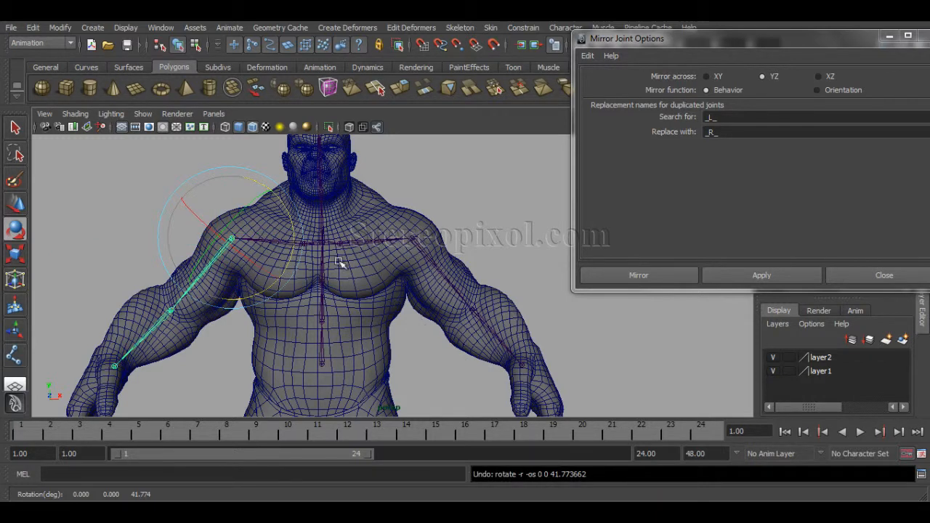
left_click(197, 199)
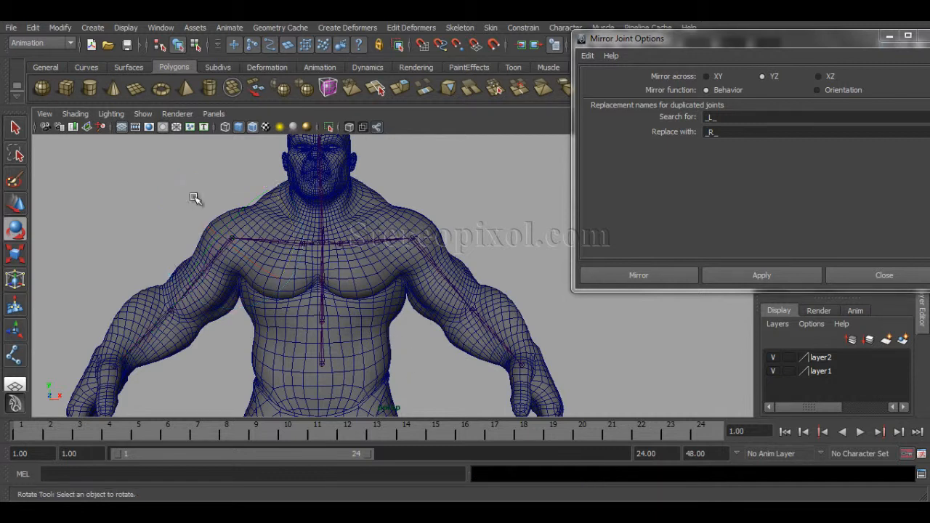
Delete the mirrored right arm chain and mirror clavicle_L_fk across YZ again using Orientation, replacing _L_ with _R_
left_click(270, 238)
left_click(272, 233)
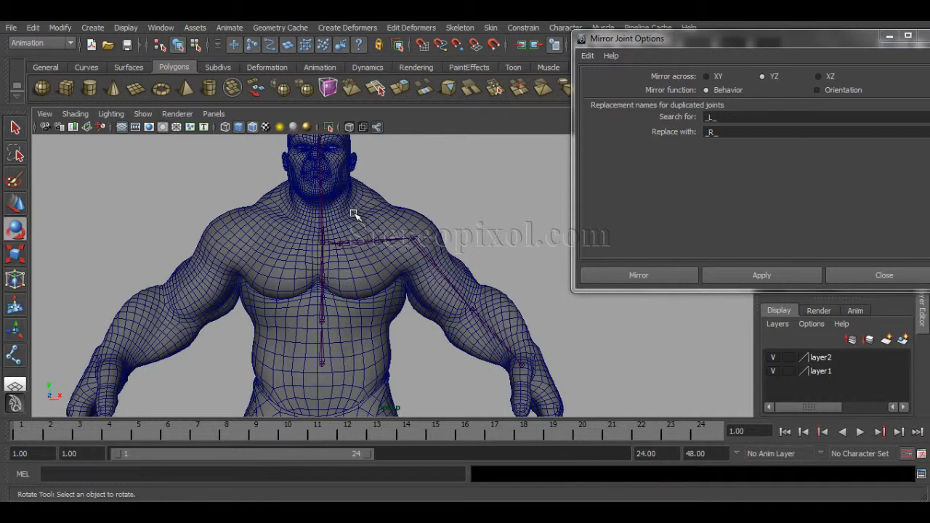
left_click(370, 240)
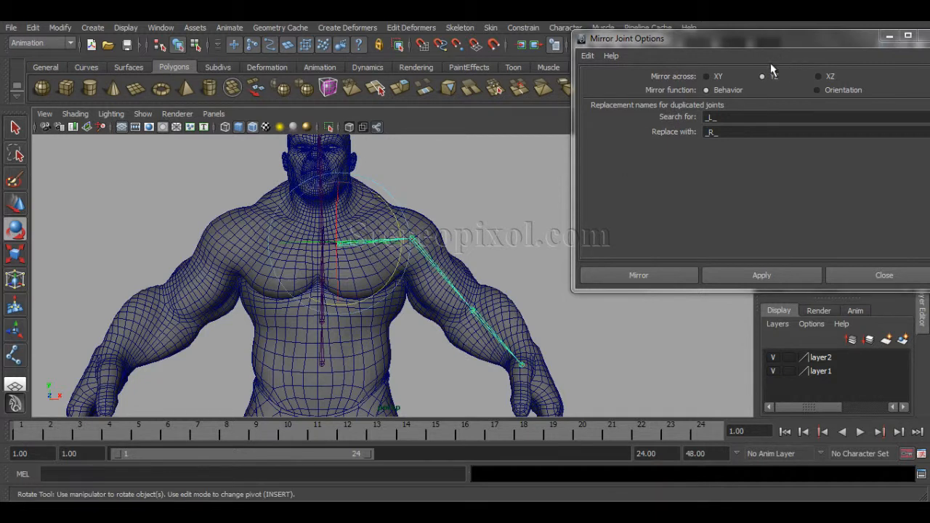
left_click(832, 91)
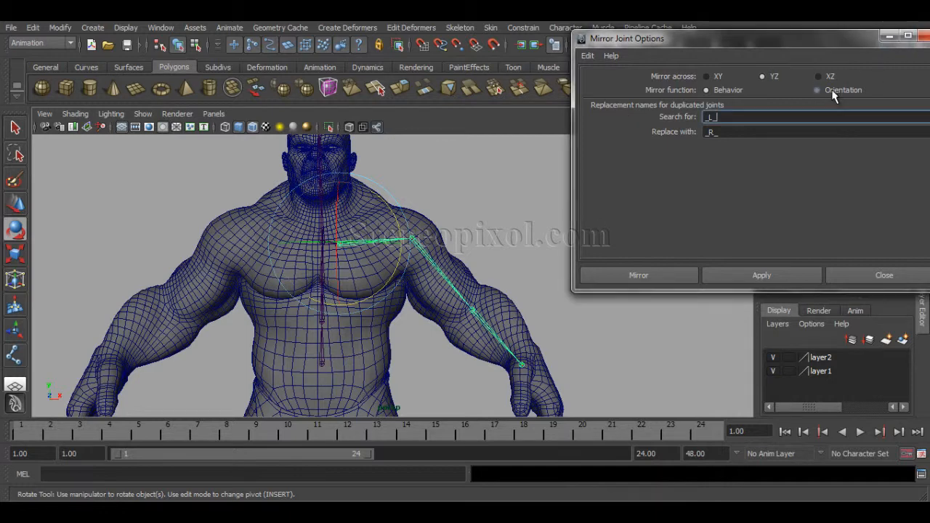
left_click(640, 275)
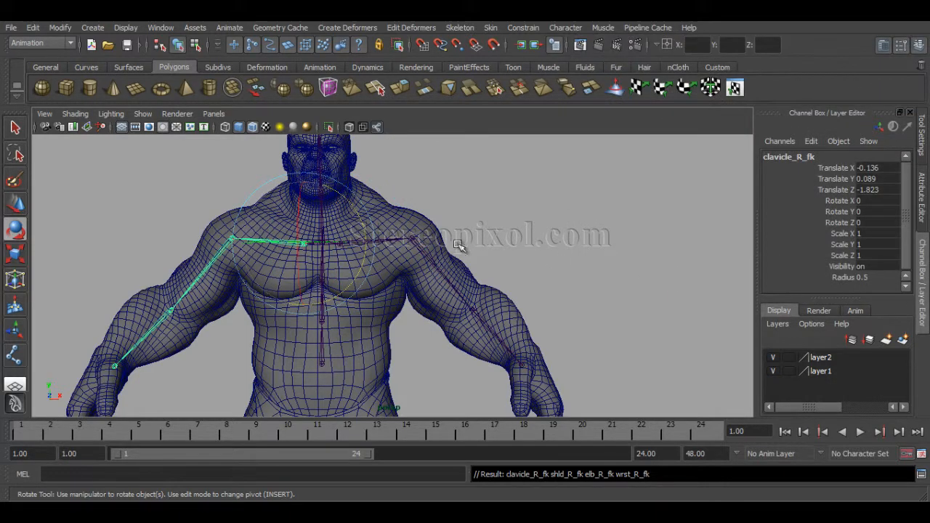
Test-rotate the left shoulder joint about 31° and the mirrored one about 89° around Z separately, then undo both rotations
left_click(433, 264)
left_click(447, 274)
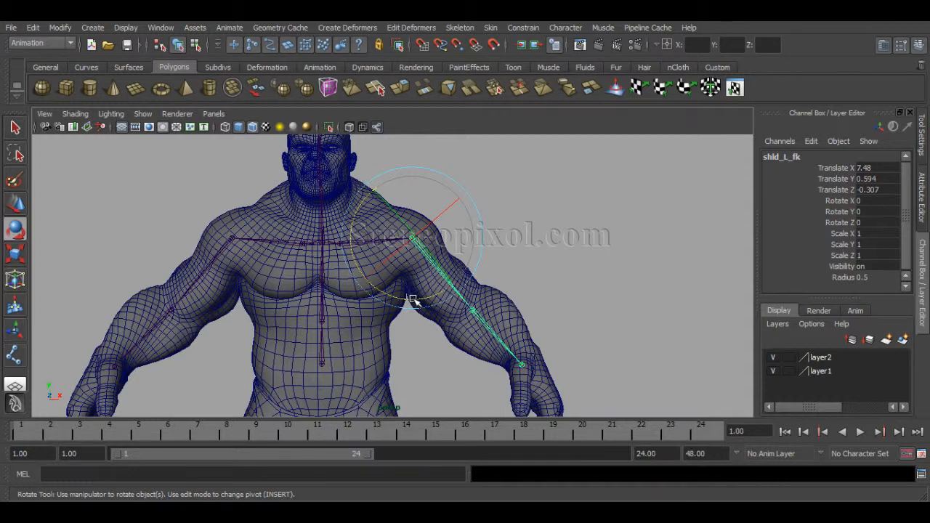
left_click_drag(411, 299, 428, 287)
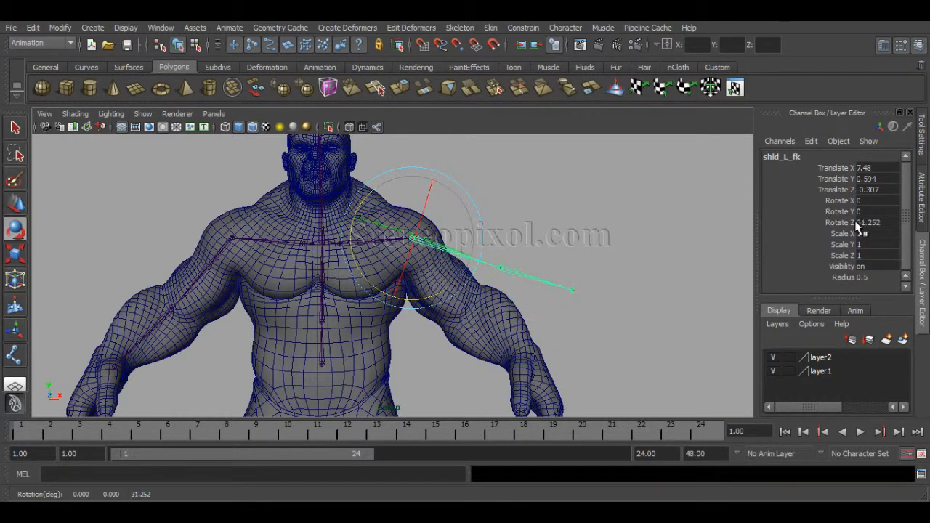
left_click(213, 265)
left_click_drag(247, 298, 339, 210)
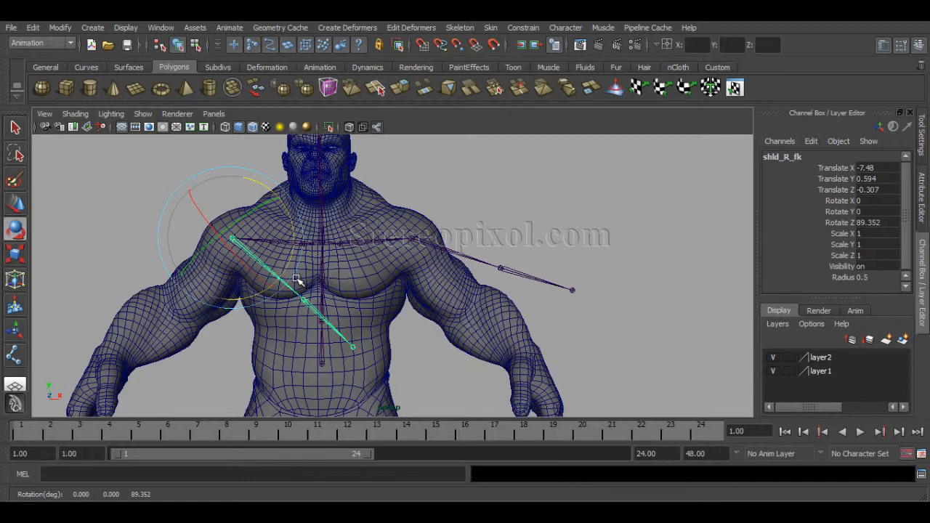
key("ctrl+z")
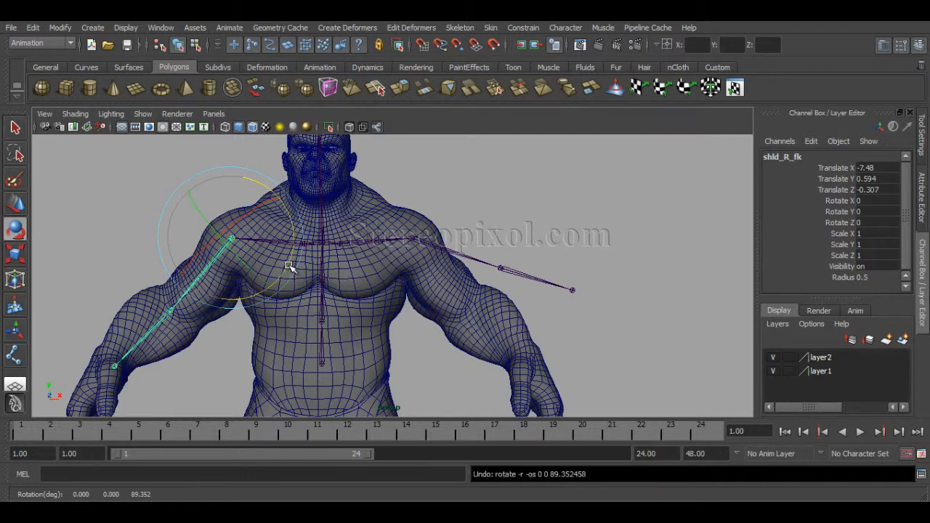
key("ctrl+z")
key("ctrl+z")
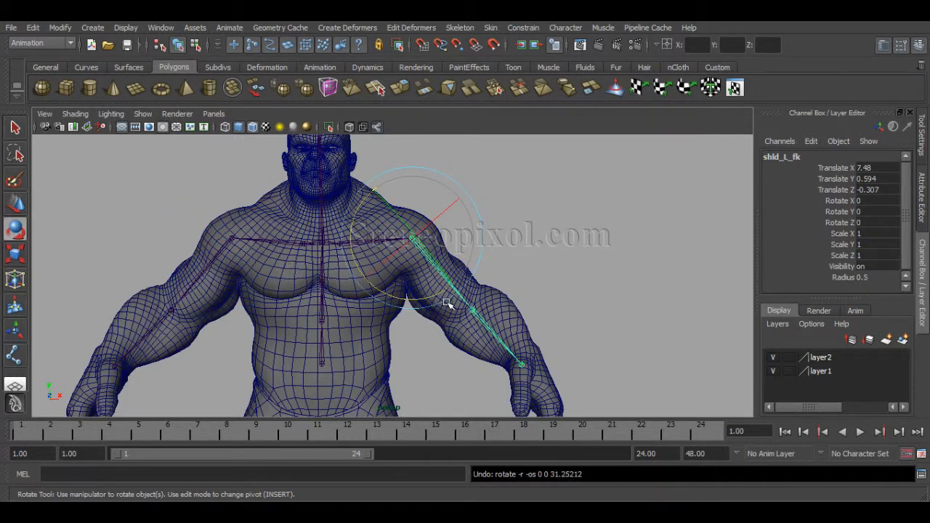
Display the left shoulder joint's local rotation axes by selecting miscellaneous components in component mode, with the shoulder seen up close
right_click_drag(424, 293, 484, 305, "alt")
left_click_drag(484, 306, 432, 344, "alt")
right_click_drag(431, 344, 419, 336, "alt")
left_click_drag(418, 336, 378, 356, "alt")
right_click_drag(378, 356, 436, 344, "alt")
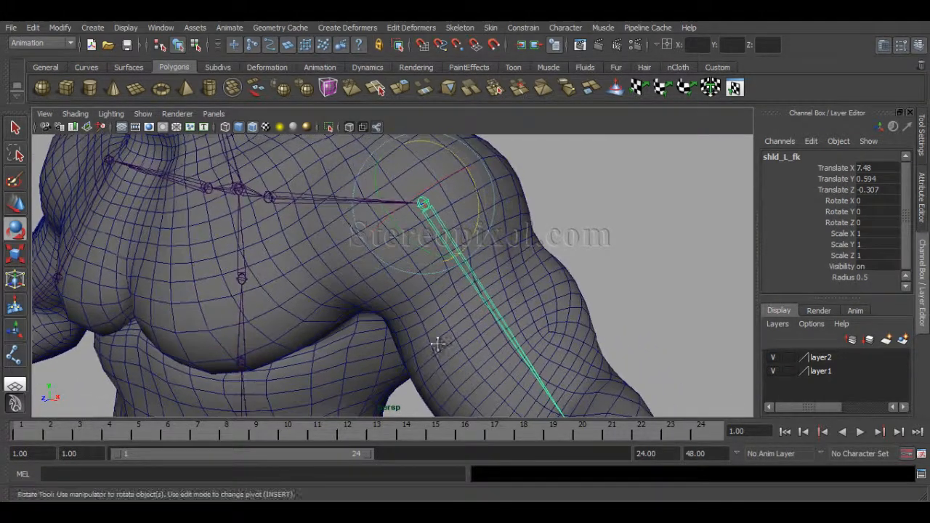
left_click_drag(435, 344, 439, 353, "alt")
left_click(417, 253)
left_click(435, 233)
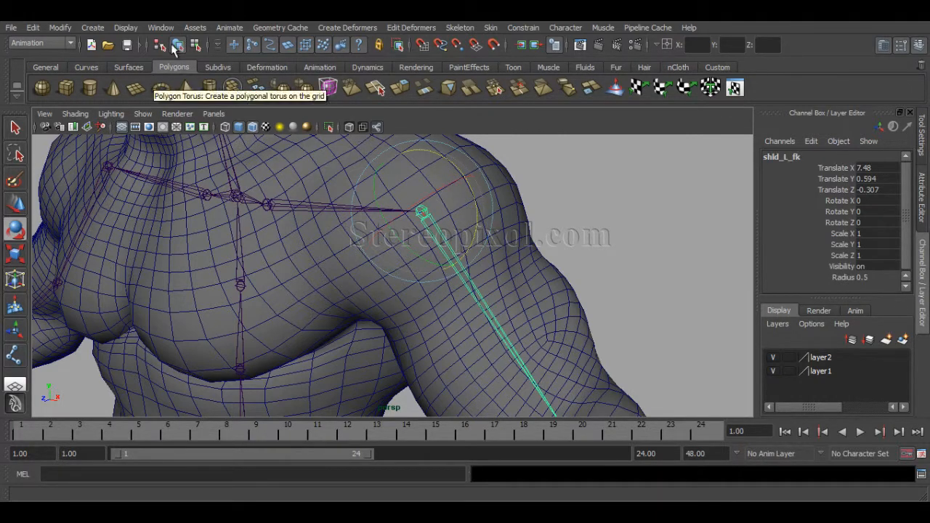
left_click(126, 28)
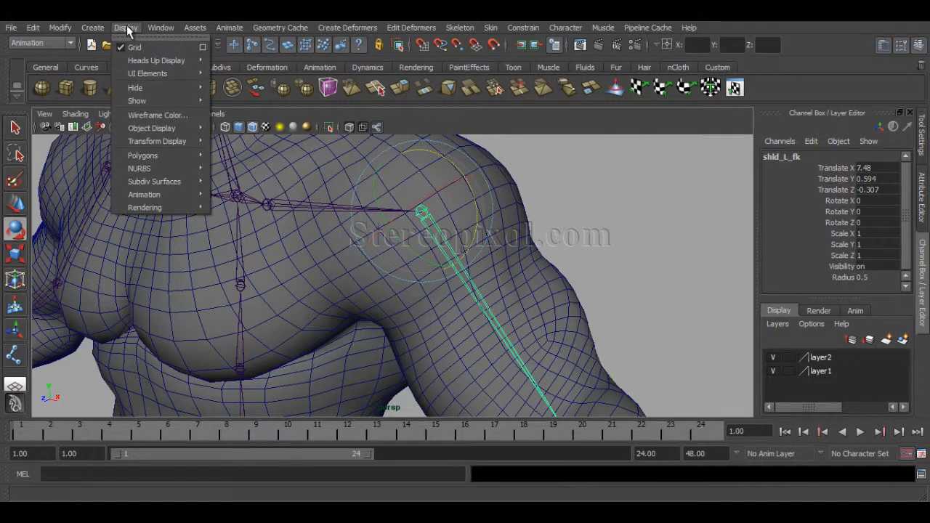
left_click(127, 30)
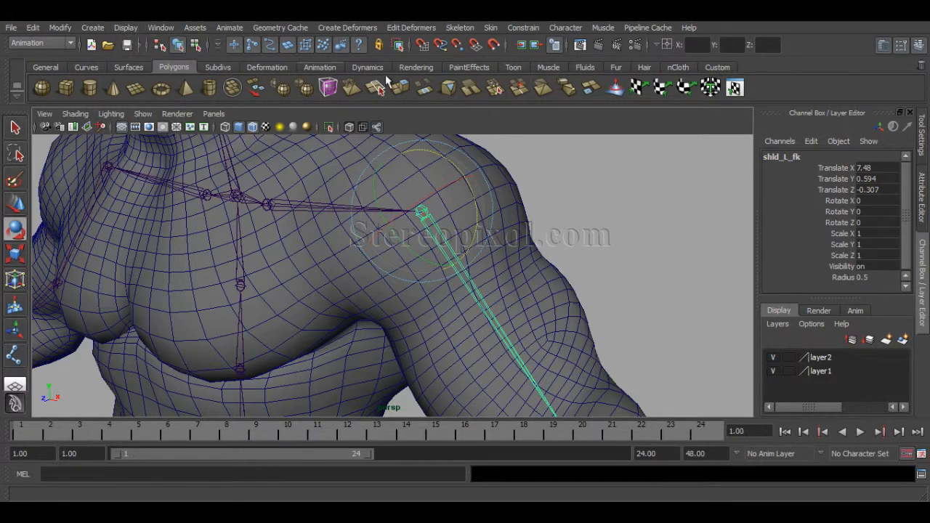
key("F8")
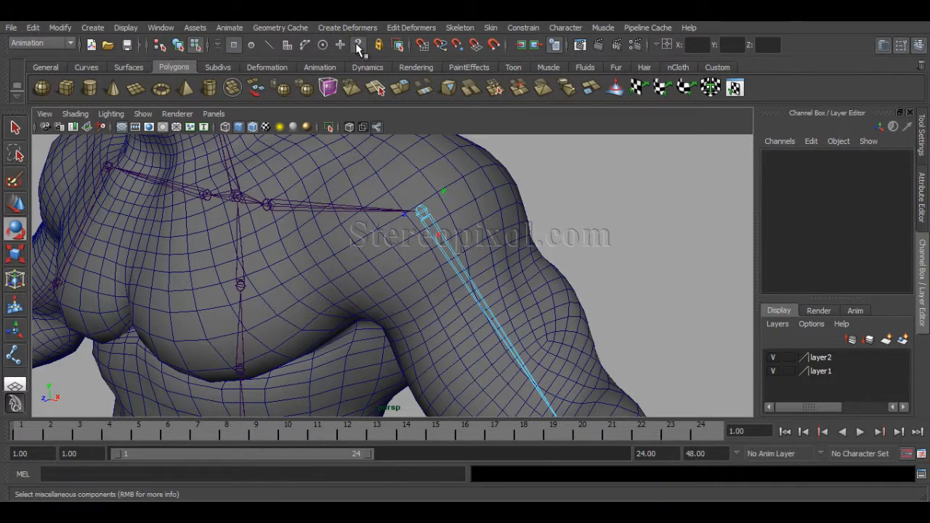
Switch the view to wireframe and examine the directions of the left shoulder joint's local axes
right_click_drag(385, 245, 467, 254, "alt")
key("4")
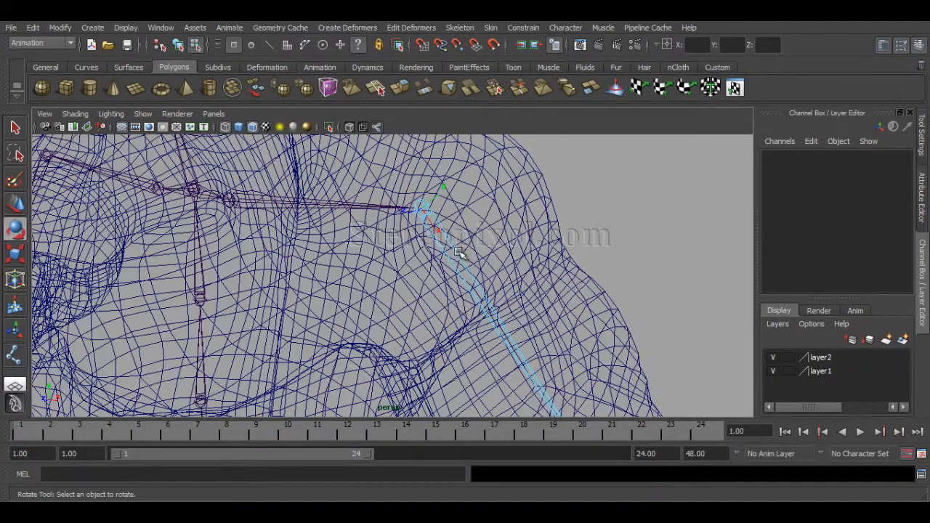
mouse_move(375, 266)
right_mouse_down("alt")
mouse_move(479, 280)
mouse_move(409, 295)
mouse_move(421, 259)
right_mouse_up("alt")
left_click_drag(408, 251, 431, 224, "alt")
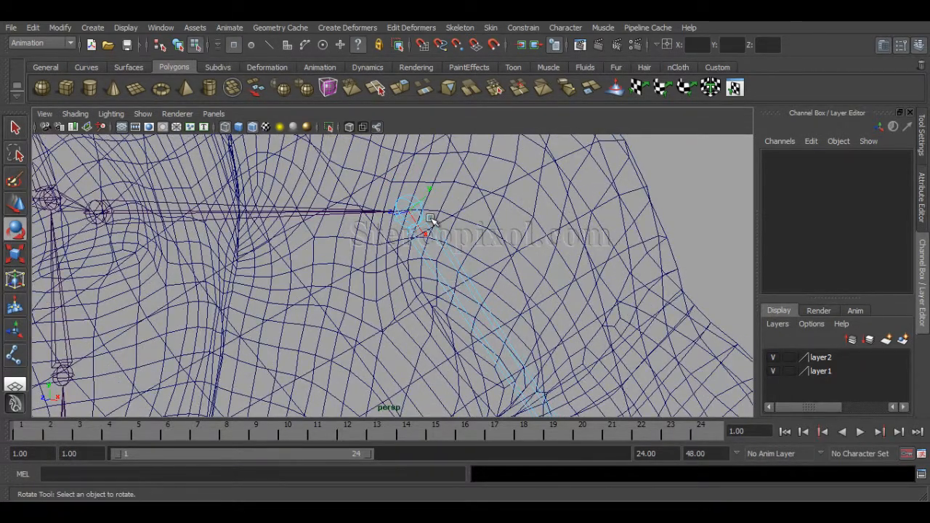
left_click_drag(393, 249, 372, 250, "alt")
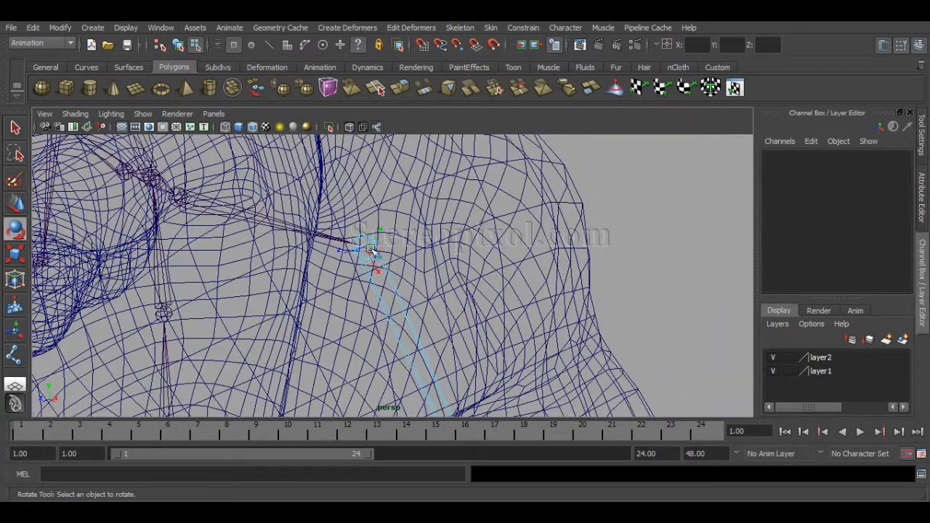
Display the mirrored right shoulder joint's local rotation axes and examine them with both shoulders in view
left_click_drag(376, 298, 251, 252, "alt")
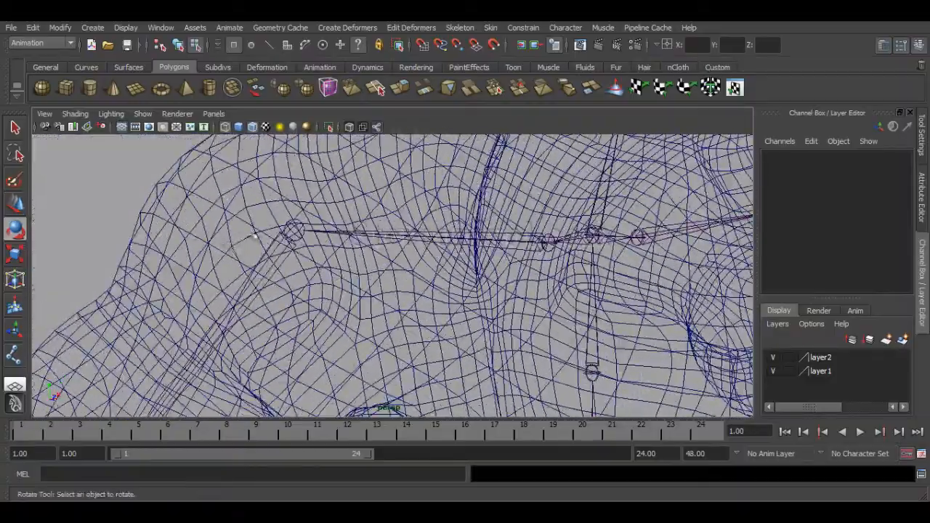
left_click(298, 238)
left_click_drag(323, 277, 388, 284, "alt")
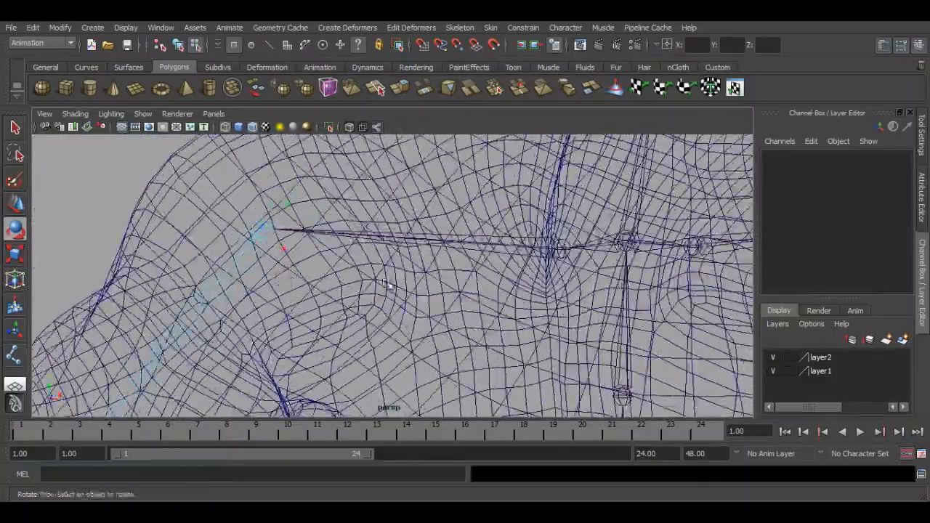
scroll(441, 286, "down", 3)
middle_click_drag(440, 286, 357, 258, "alt")
left_click_drag(336, 252, 471, 258, "alt")
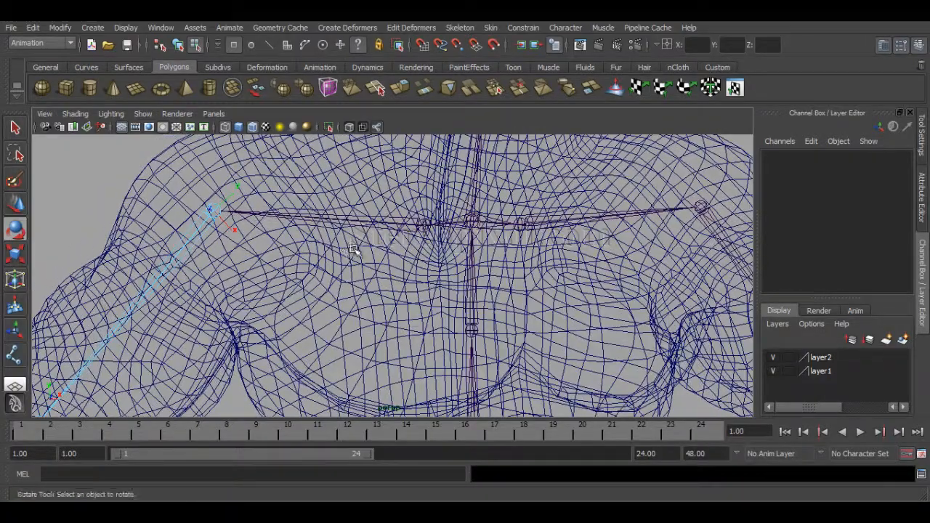
mouse_move(470, 259)
right_mouse_down("alt")
mouse_move(409, 261)
mouse_move(470, 266)
right_mouse_up("alt")
middle_click_drag(470, 266, 414, 268, "alt")
Compare the local rotation axes of the left and right shoulder joints by selecting them alternately
right_click_drag(633, 217, 621, 219)
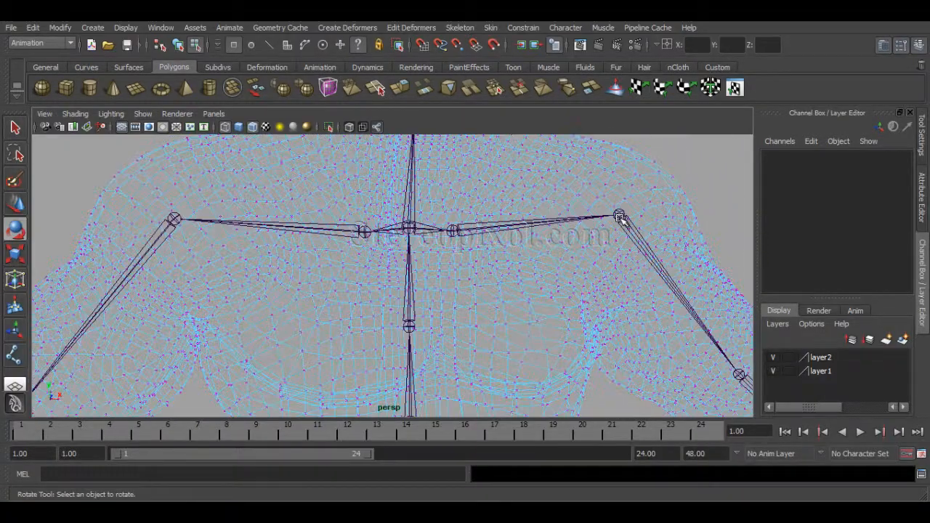
left_click(618, 214)
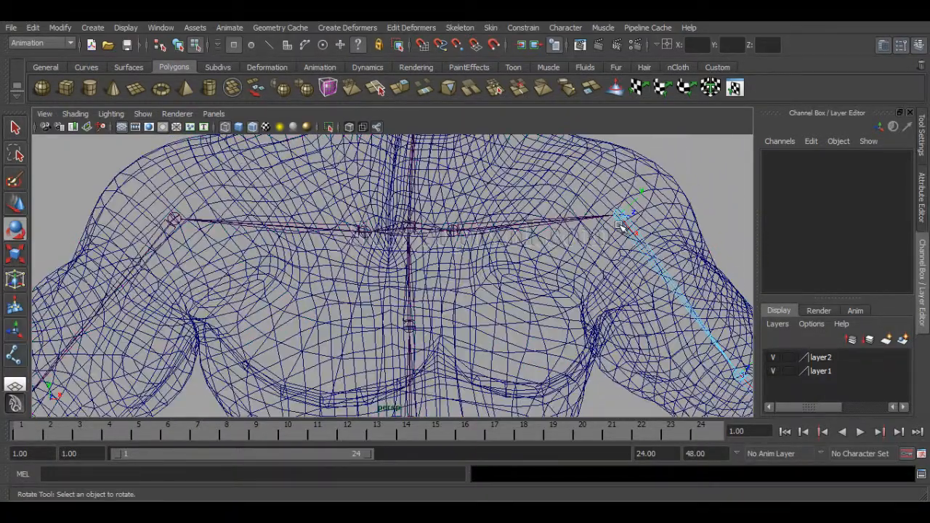
left_click(173, 218)
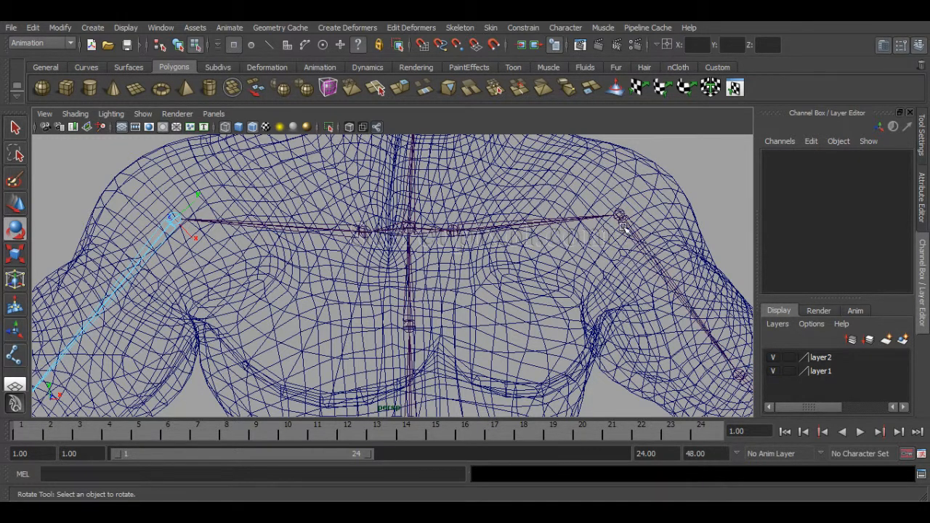
right_click_drag(619, 214, 621, 217)
left_click(619, 214)
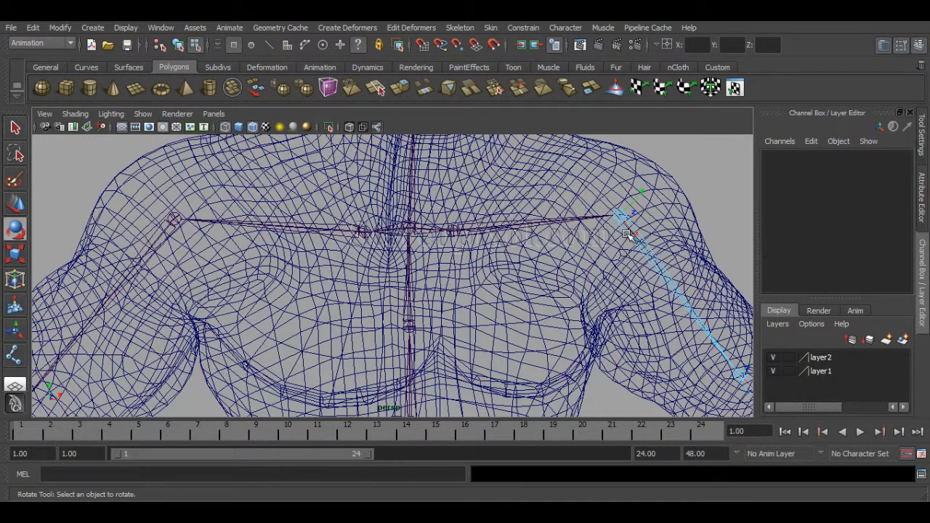
left_click(173, 219)
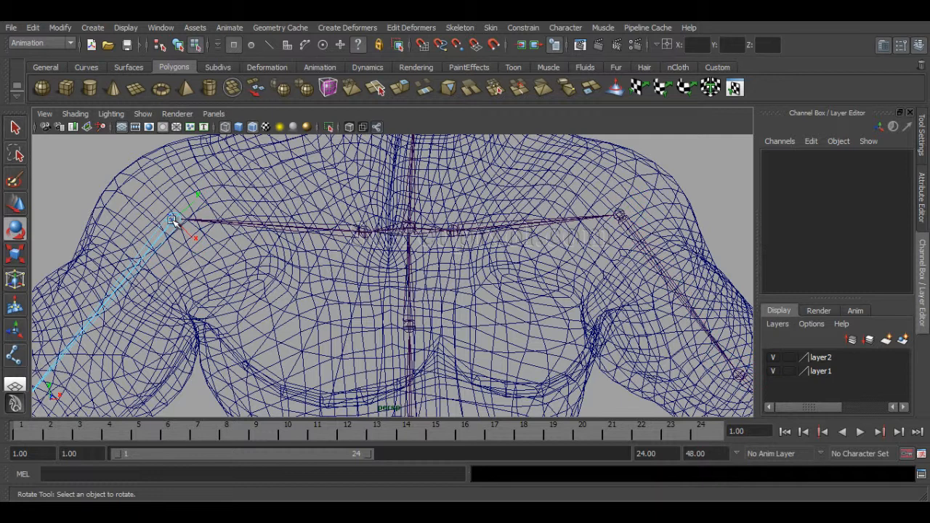
left_click(619, 214)
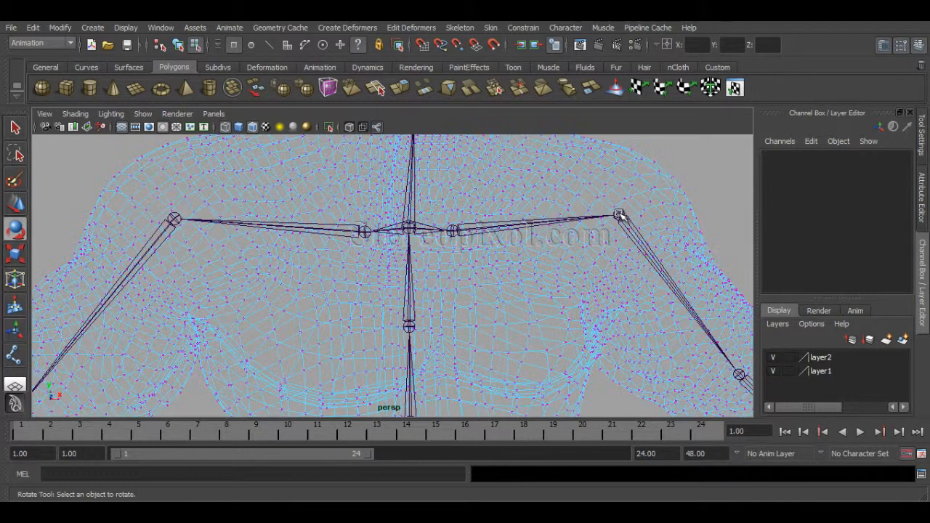
left_click(620, 215)
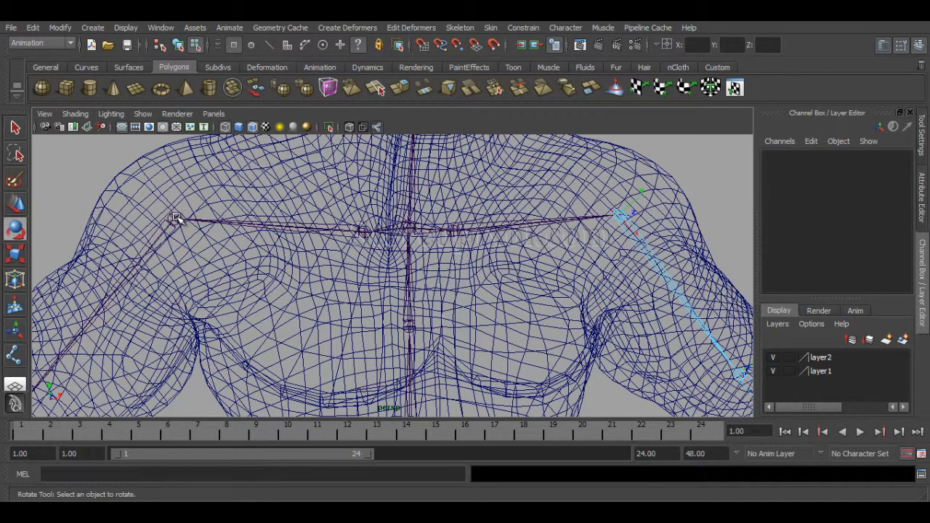
left_click(176, 218)
scroll(436, 218, "down", 5)
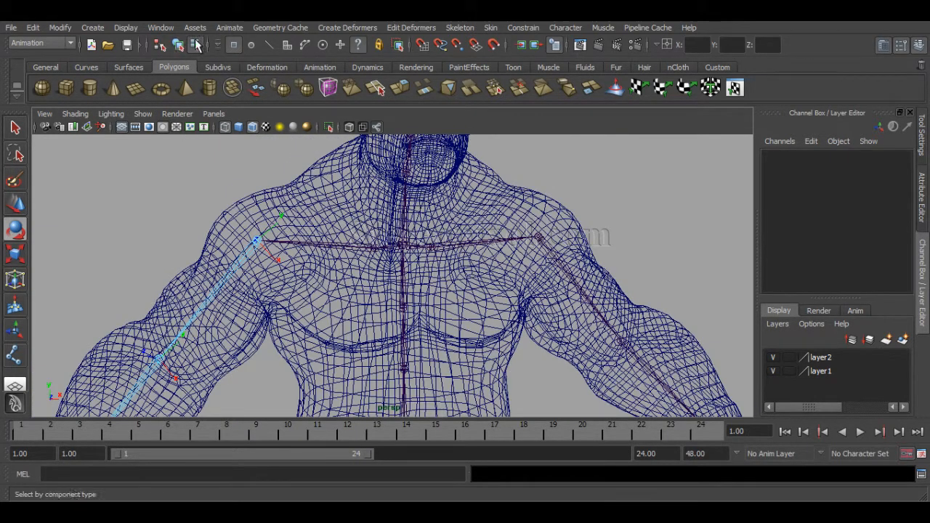
Return to object selection mode with both of the character's arms in view
left_click(178, 45)
right_click_drag(413, 250, 342, 251, "alt")
middle_click_drag(343, 251, 313, 242, "alt")
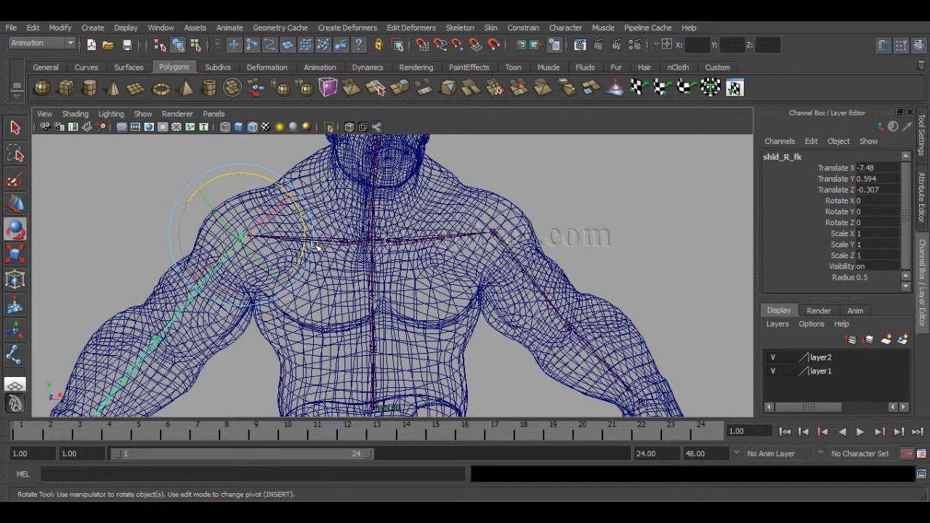
left_click_drag(316, 247, 303, 263, "alt")
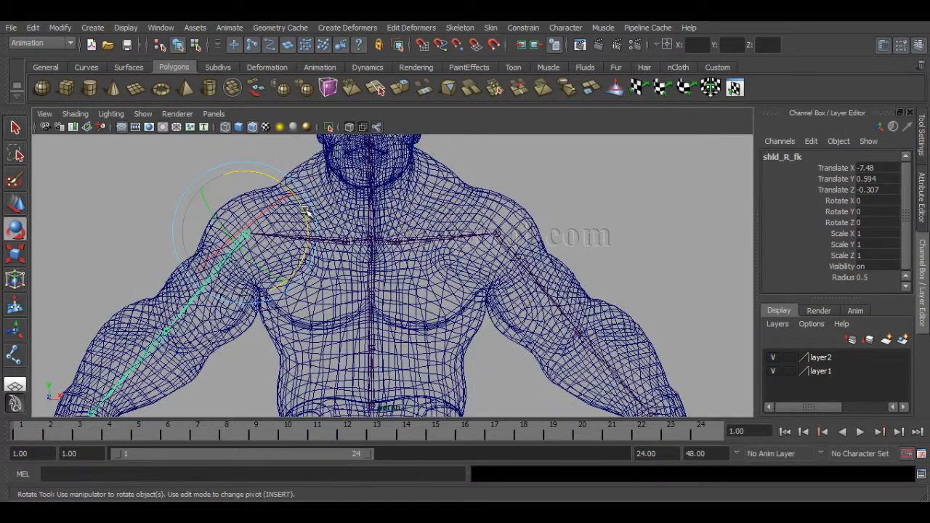
Test-rotate the right shoulder joint about -38° and the left one about 42° around Z separately, and undo both rotations
left_click_drag(305, 209, 311, 252)
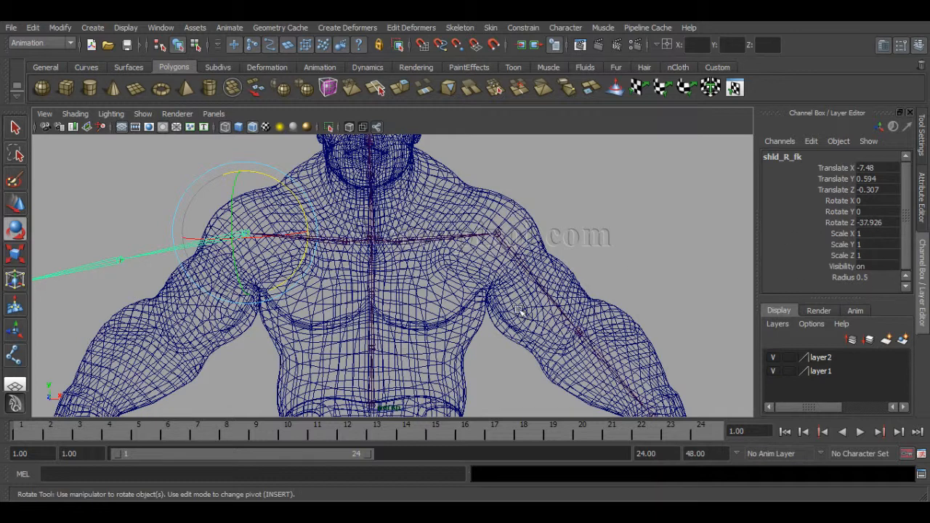
left_click(506, 249)
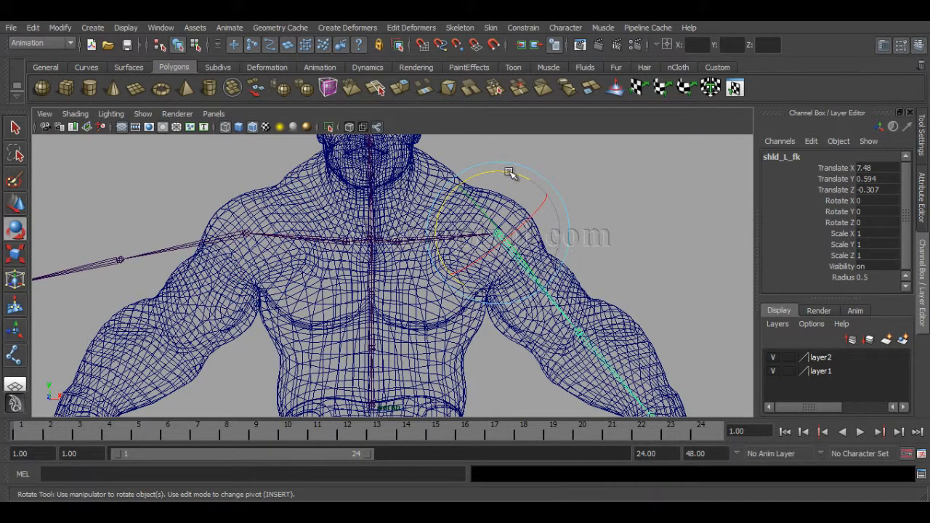
left_click_drag(509, 170, 459, 174)
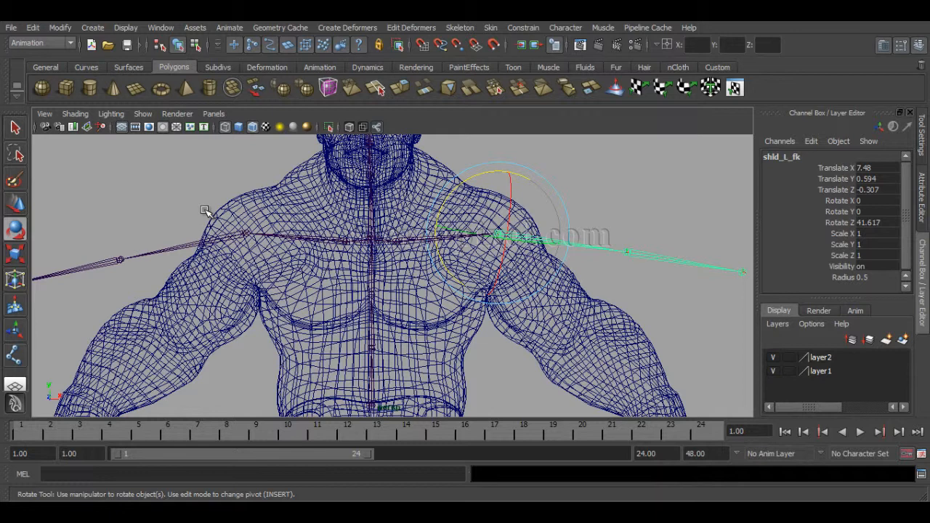
key("ctrl+z")
key("ctrl+z")
key("ctrl+z")
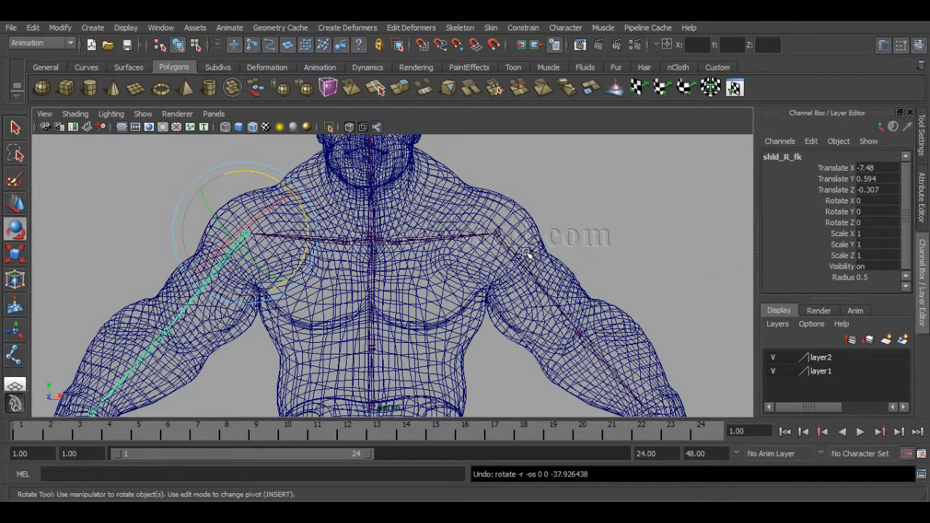
Select both shoulder joints and rotate them together about -31° around Z to test the Orientation mirroring
left_click(507, 263, "shift")
left_click_drag(502, 176, 539, 181)
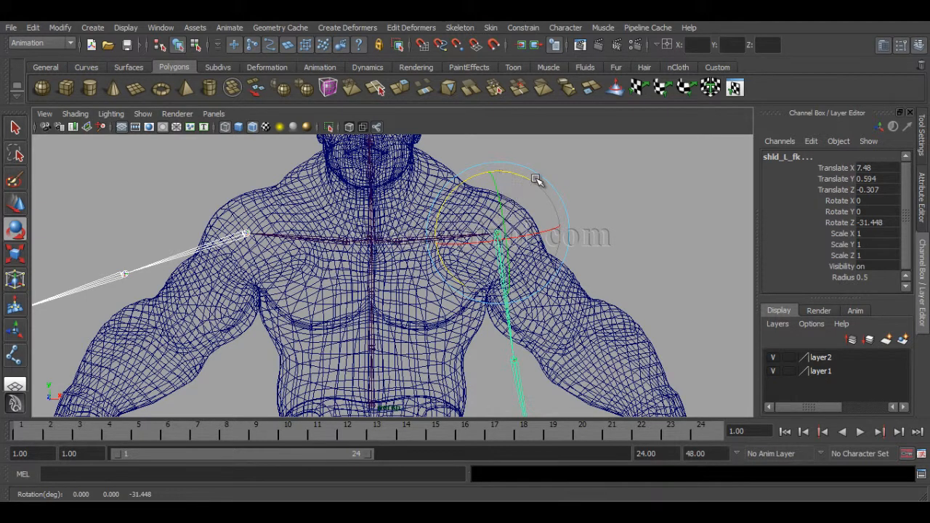
Undo the joint rotation of both shoulders, clear the selection and show the character in shaded display with both arms in view
key("ctrl+z")
left_click(639, 223)
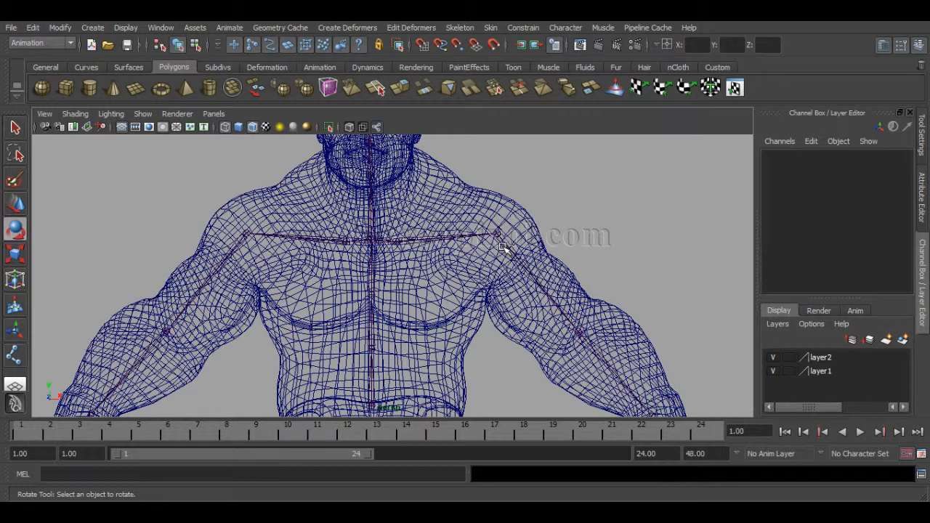
key("5")
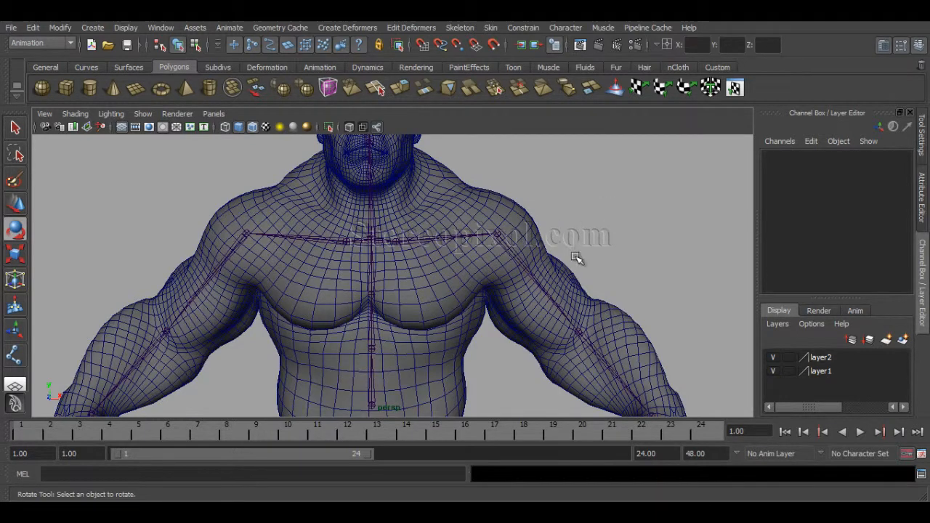
right_click_drag(576, 258, 443, 246, "alt")
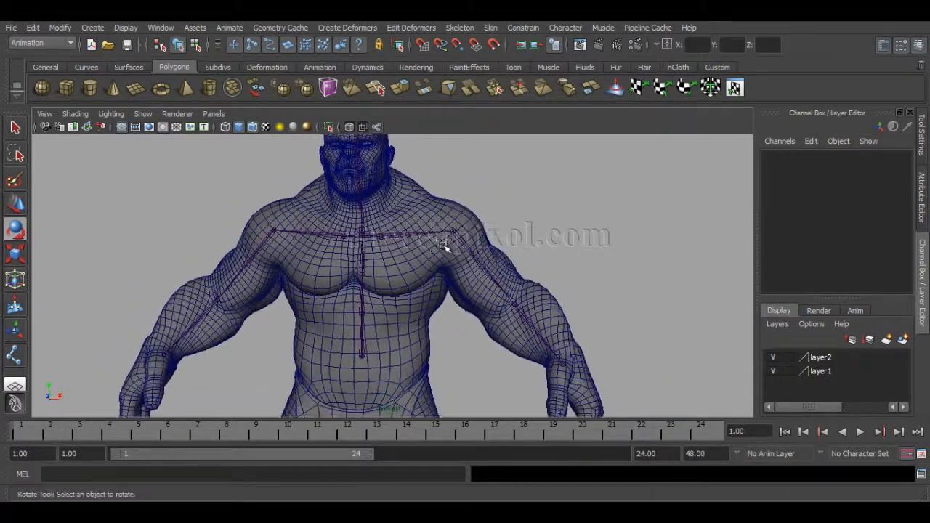
left_click_drag(443, 246, 456, 282, "alt")
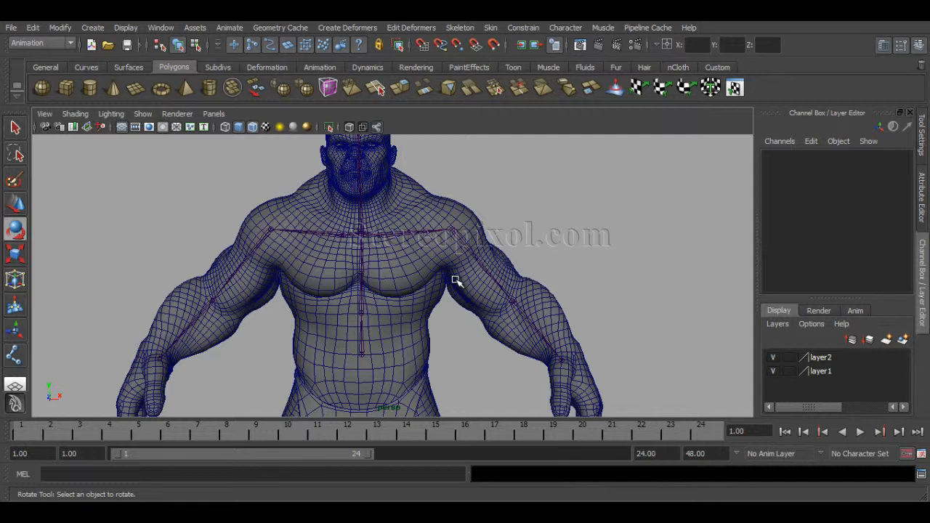
Delete the right clavicle and arm chain, and mirror the left clavicle chain across YZ with Behavior, replacing _L_ with _R_
left_click(289, 242)
left_click(322, 265)
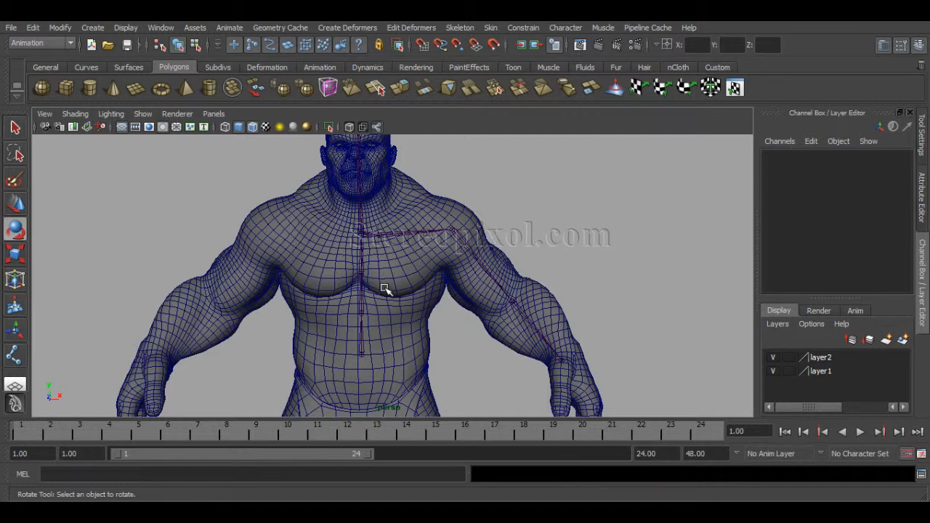
left_click(407, 234)
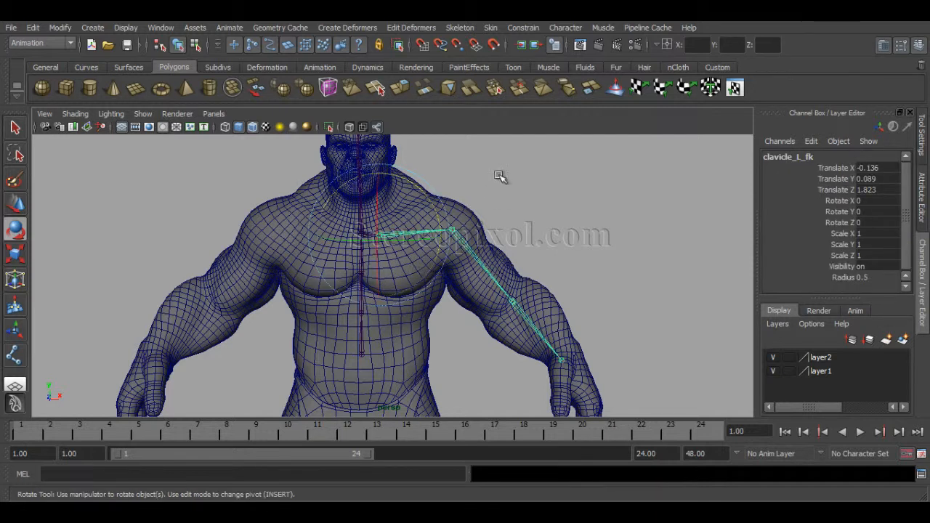
left_click(461, 27)
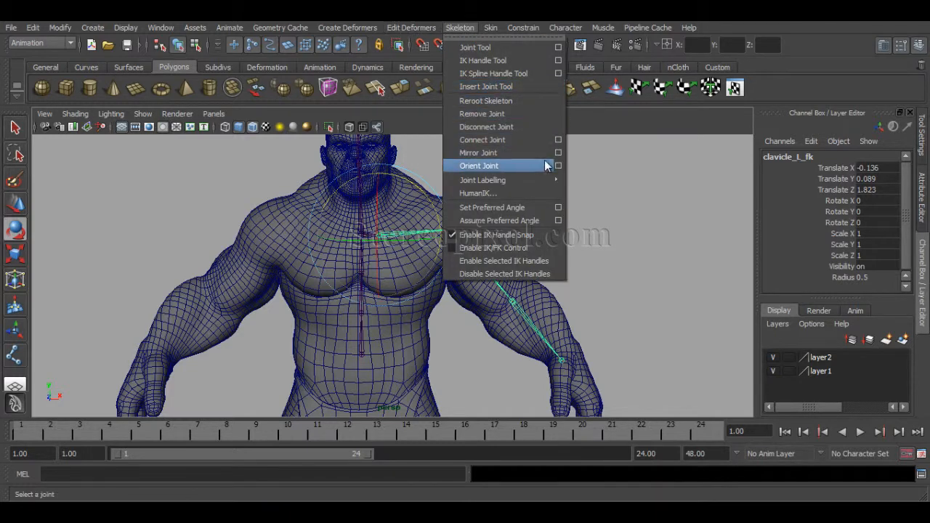
left_click(557, 151)
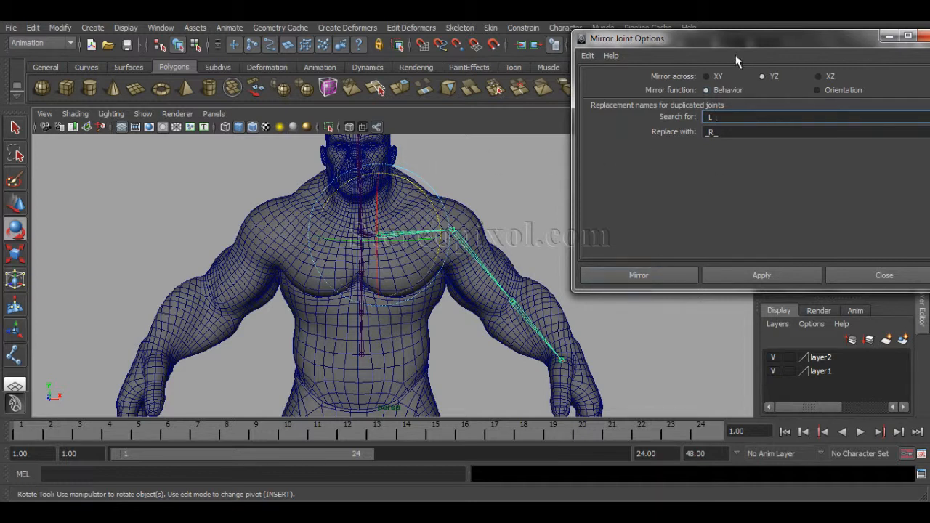
left_click(658, 276)
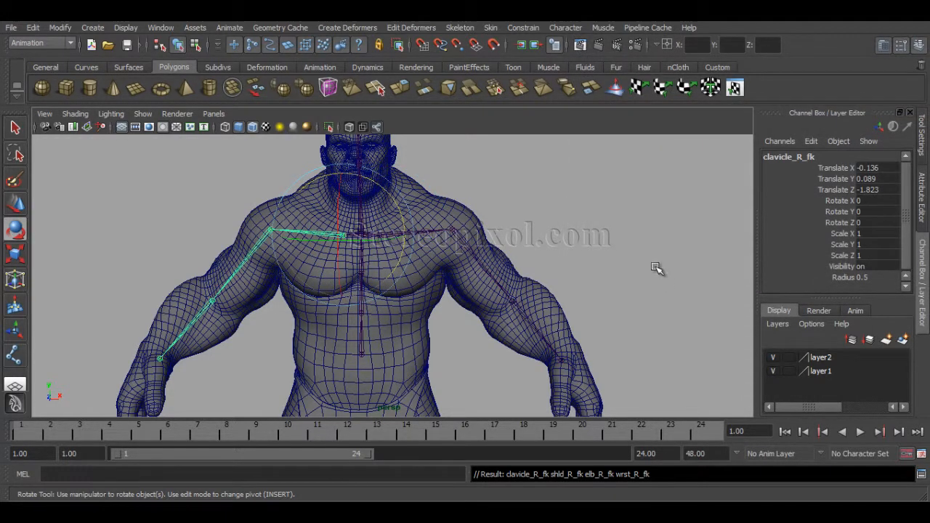
Examine the names and rotation axes of the mirrored right arm joints and compare them with the left shoulder joint
left_click(501, 206)
middle_click_drag(439, 223, 487, 212, "alt")
right_click_drag(465, 229, 357, 274, "alt")
middle_click_drag(452, 274, 444, 283, "alt")
right_click_drag(444, 283, 310, 201, "alt")
left_click(305, 196)
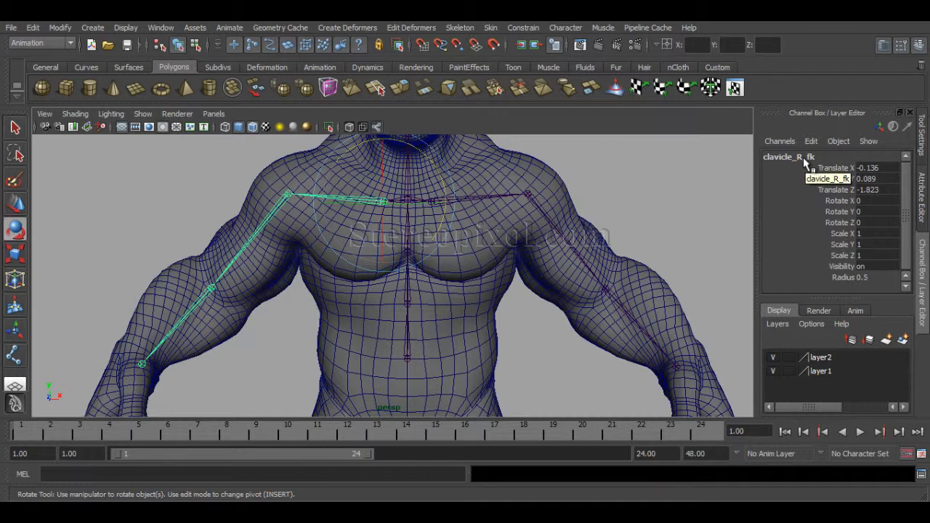
left_click(248, 244)
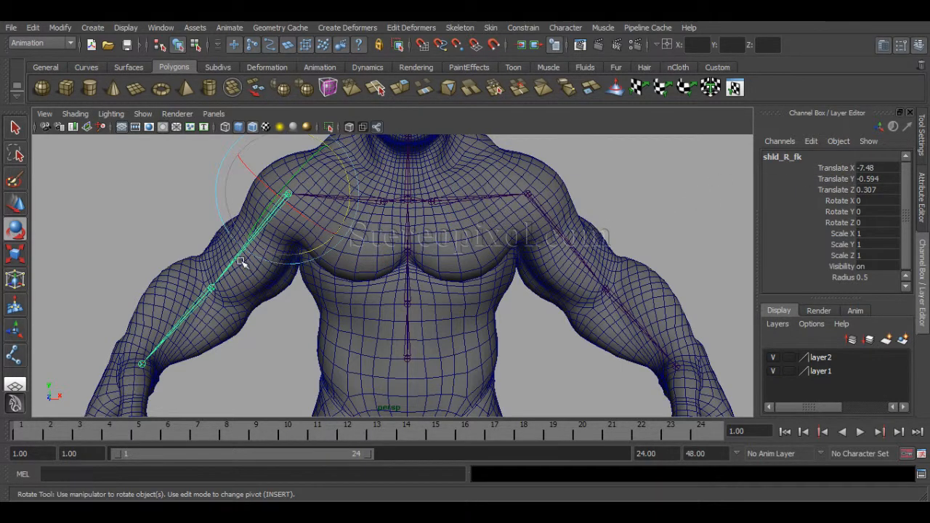
left_click(180, 299)
left_click(581, 259)
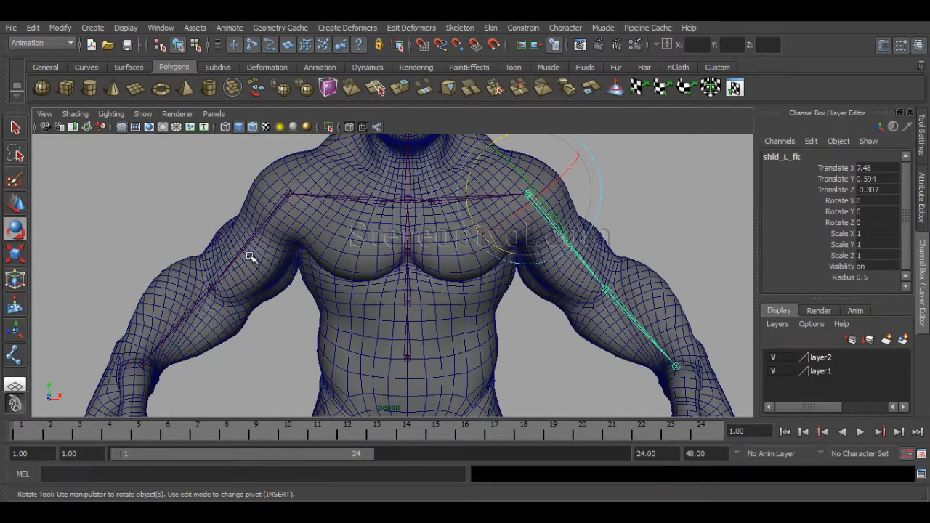
middle_click_drag(473, 286, 444, 269, "alt")
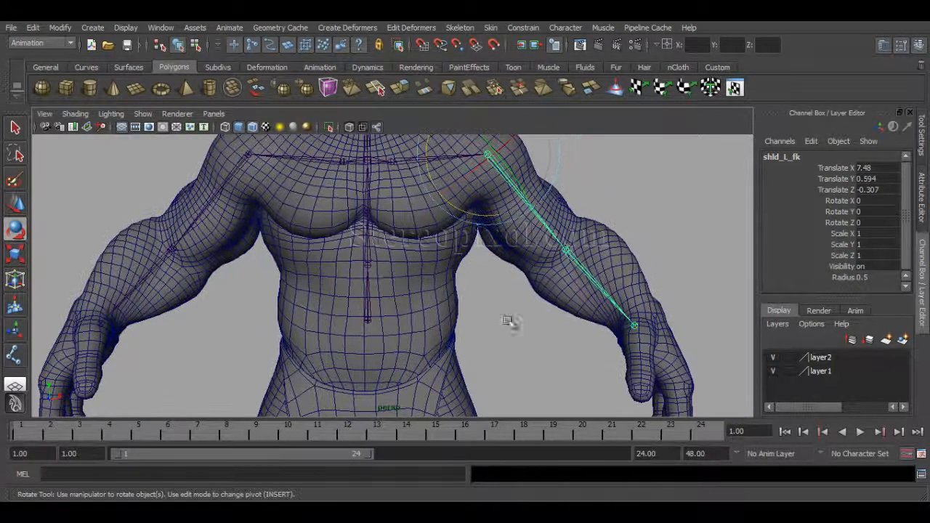
left_click(511, 336)
key("space")
key("space")
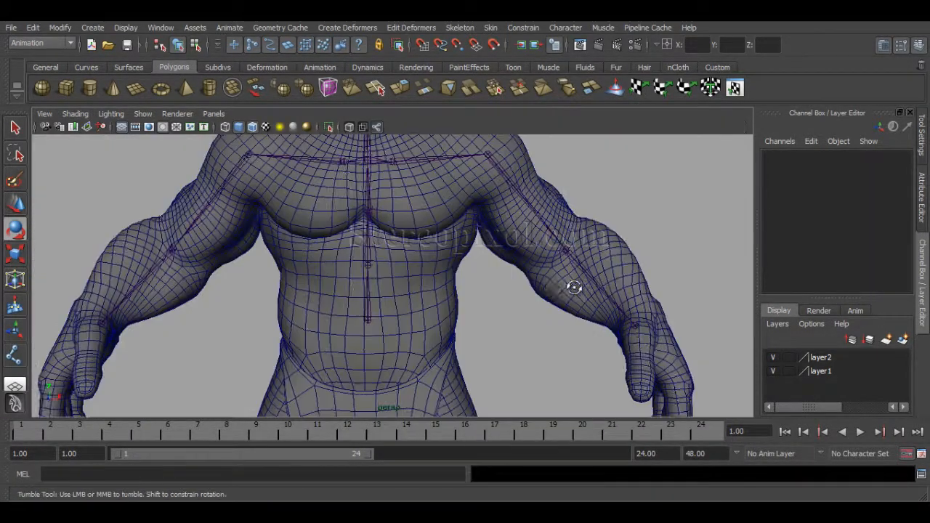
Rotate the left elbow joint about -1.6° around Y to adjust the forearm joint inside the mesh
left_click_drag(571, 286, 406, 292, "alt")
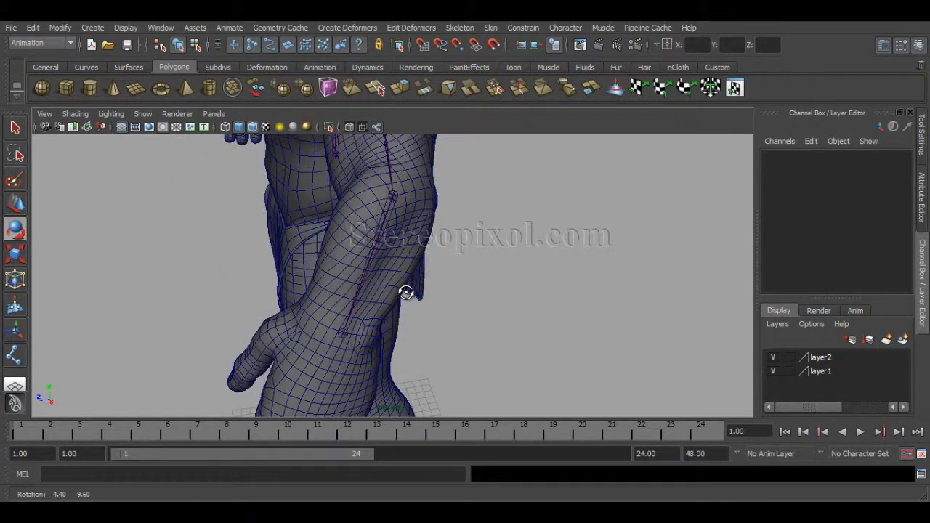
left_click(382, 219)
left_click_drag(383, 219, 386, 234, "alt")
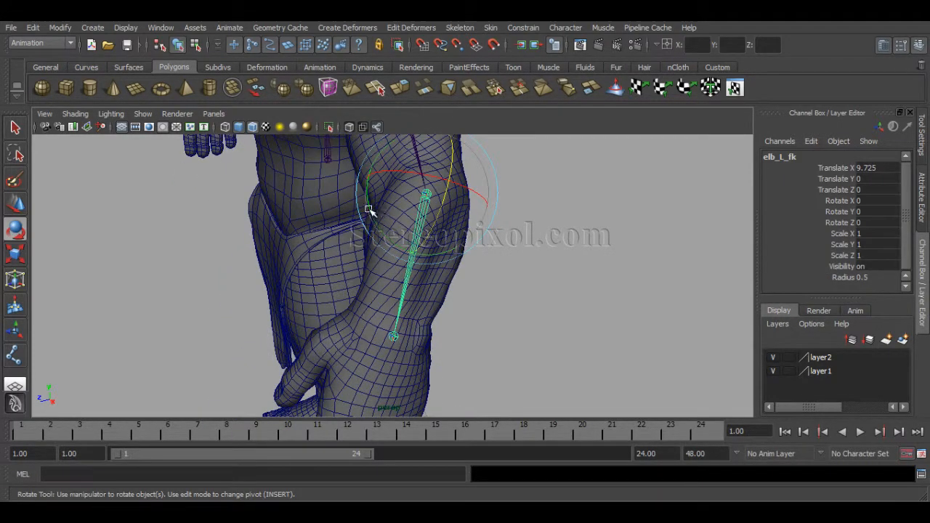
left_click(370, 210)
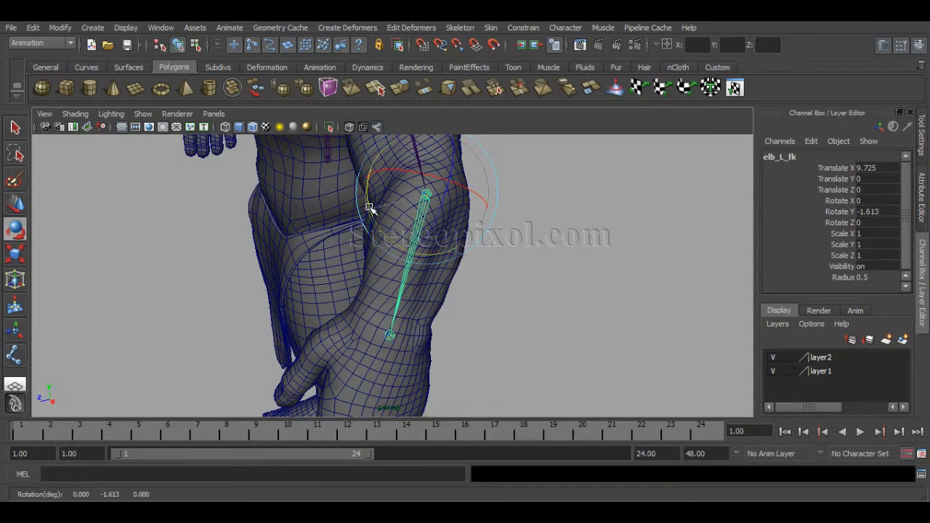
left_click_drag(371, 211, 453, 324, "alt")
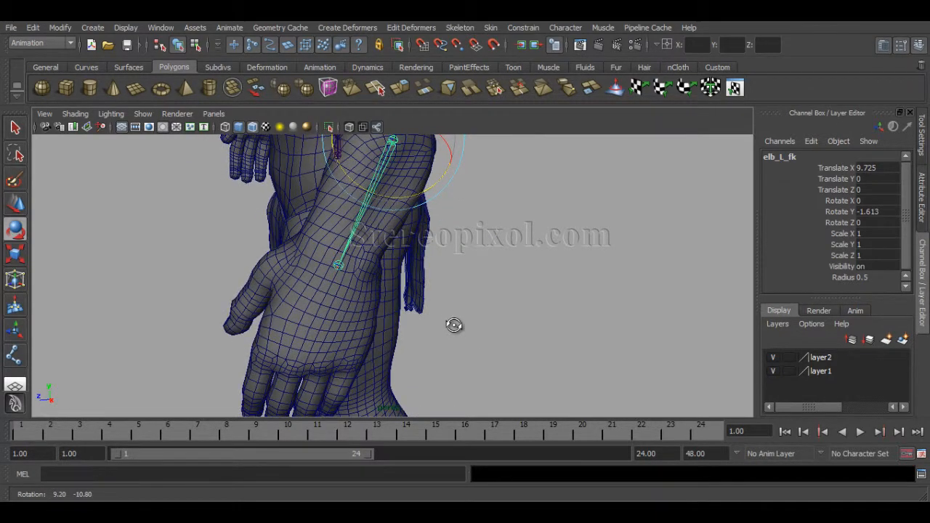
middle_click_drag(482, 272, 508, 369, "alt")
right_click_drag(542, 332, 427, 302, "alt")
left_click_drag(428, 302, 538, 287, "alt")
middle_click_drag(542, 268, 551, 324, "alt")
left_click_drag(472, 190, 358, 222, "alt")
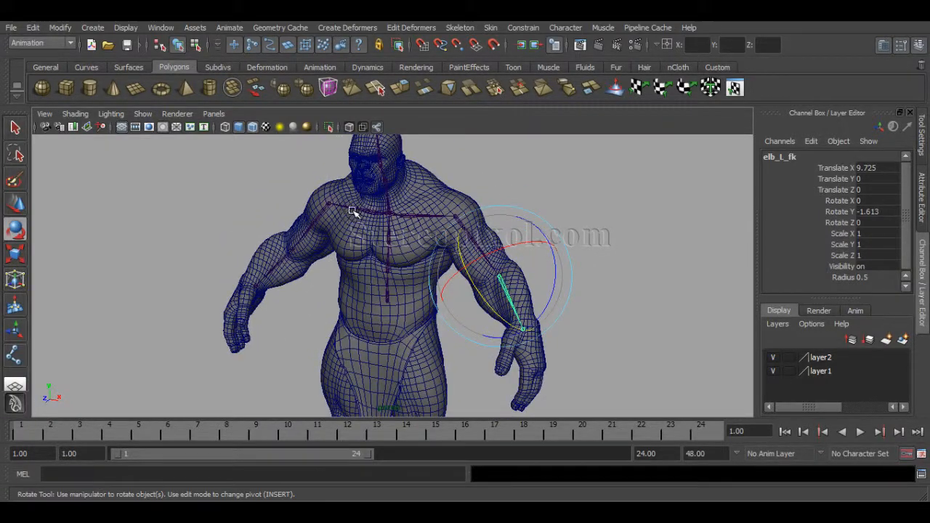
Delete the right clavicle and arm chain, and freeze the transformations of the left clavicle chain
left_click(354, 210)
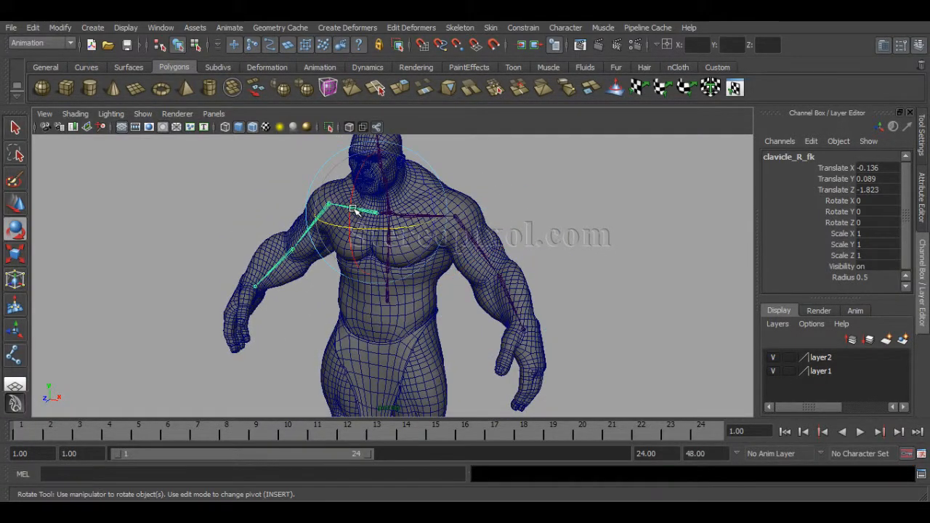
left_click(418, 214)
left_click(67, 28)
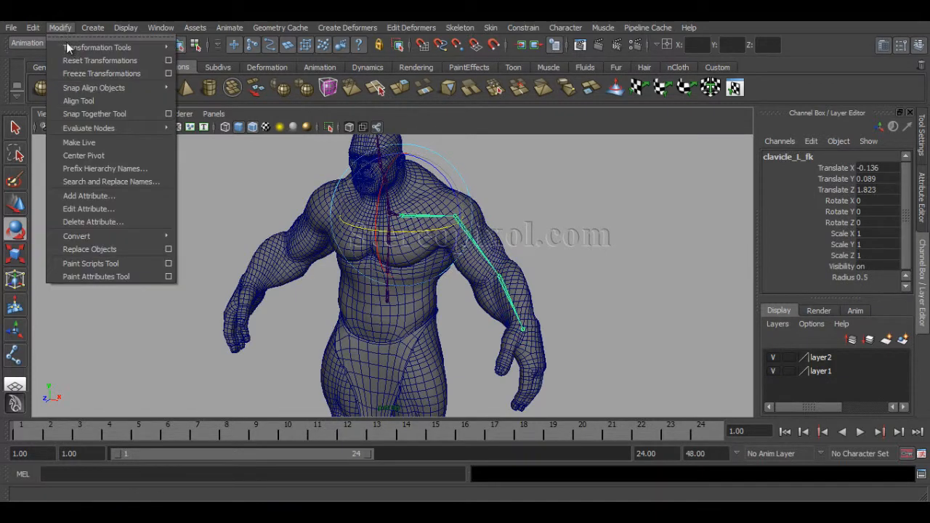
left_click(78, 75)
Mirror the left clavicle chain to the right side again with the same mirror settings
middle_click_drag(324, 264, 302, 259, "alt")
right_click_drag(302, 258, 356, 289, "alt")
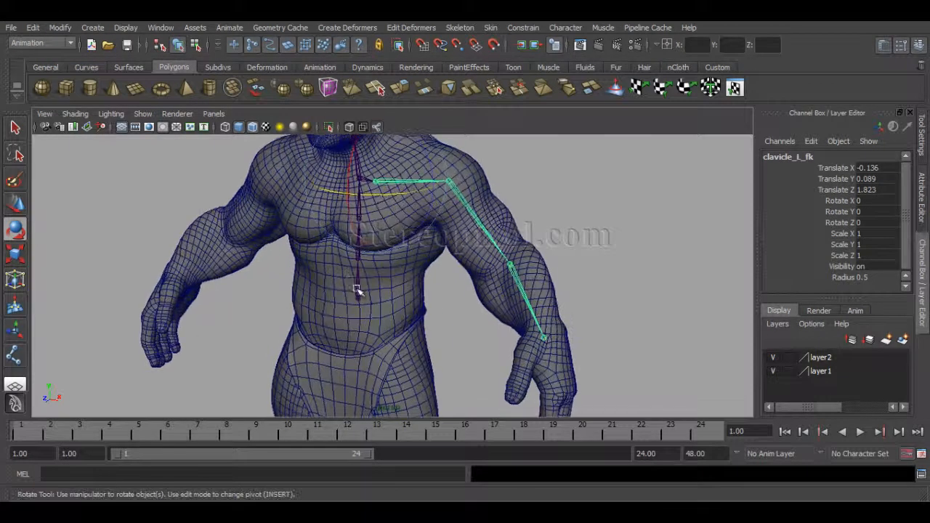
left_click_drag(356, 289, 221, 337, "alt")
left_click(460, 27)
left_click(514, 151)
Examine the placement of both arm joint chains inside the character's mesh from several angles
right_click_drag(392, 305, 347, 288, "alt")
middle_click_drag(408, 269, 412, 308, "alt")
left_click_drag(407, 312, 355, 324, "alt")
middle_click_drag(430, 323, 445, 306, "alt")
left_click_drag(436, 331, 431, 320, "alt")
middle_click_drag(385, 300, 380, 317, "alt")
right_click_drag(380, 318, 448, 318, "alt")
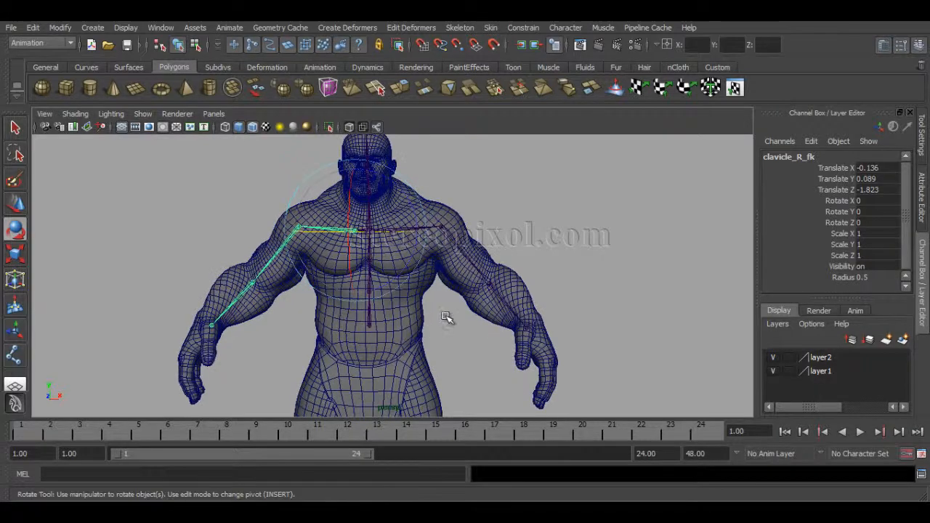
middle_click_drag(448, 317, 446, 342, "alt")
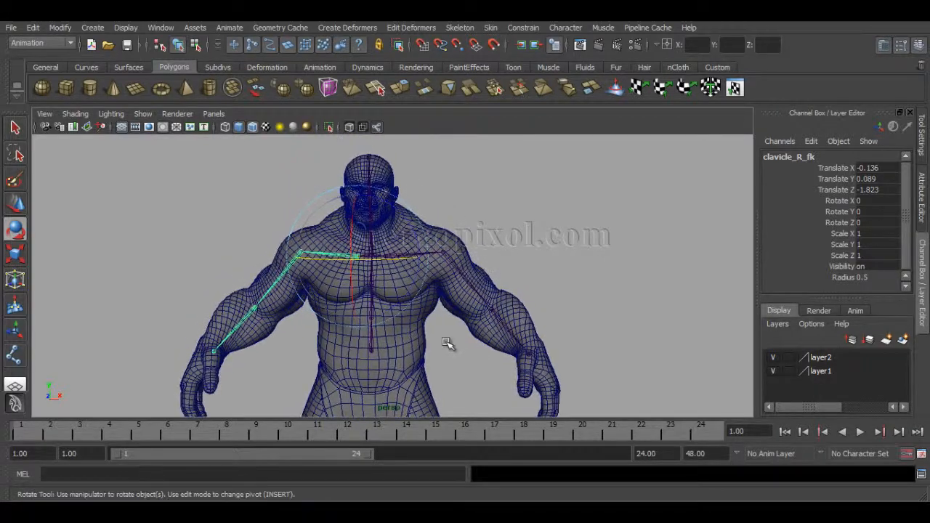
mouse_move(447, 343)
left_mouse_down("alt")
mouse_move(421, 338)
mouse_move(432, 342)
left_mouse_up("alt")
right_click_drag(433, 342, 463, 349, "alt")
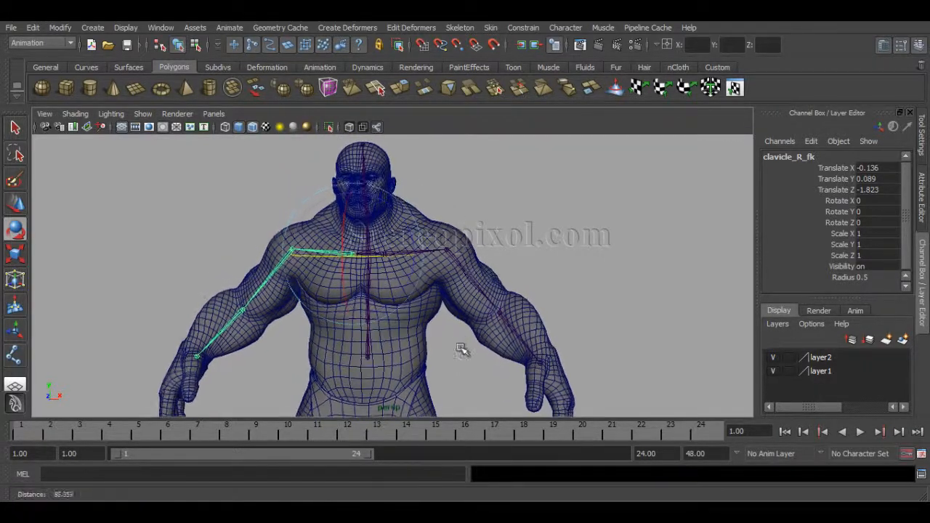
middle_click_drag(463, 349, 464, 322, "alt")
left_click_drag(465, 316, 469, 321, "alt")
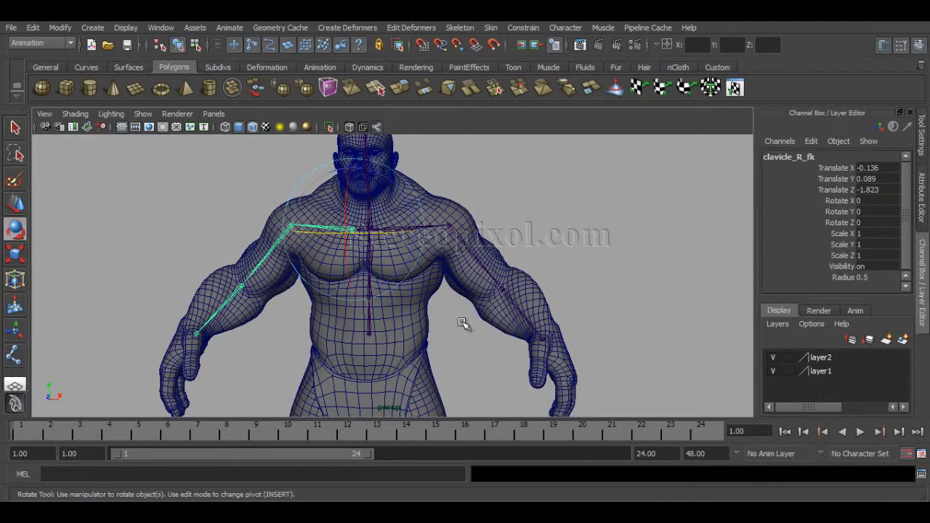
middle_click_drag(455, 324, 441, 369, "alt")
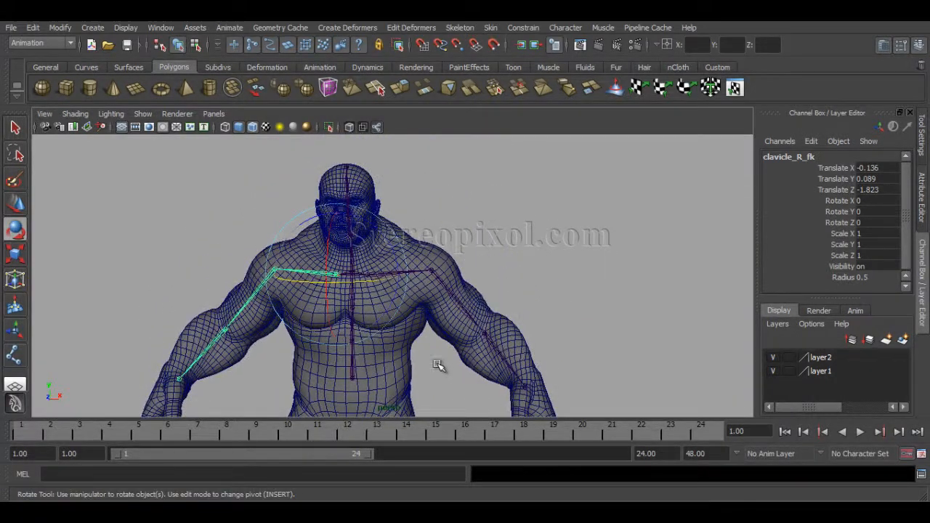